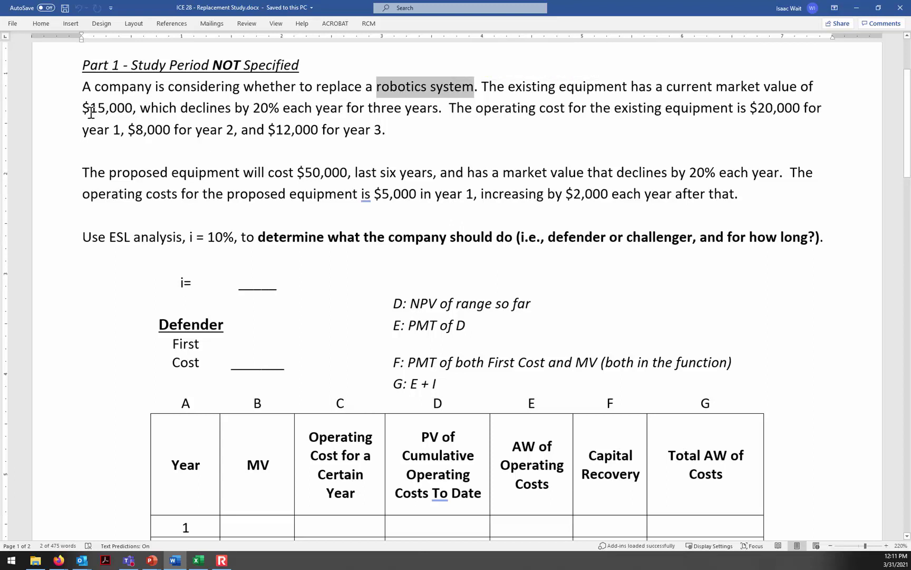
# Highlight the Defender heading, $15,000 market value, First Cost label and 20% yearly decline in Word.
pyautogui.moveTo(90, 112); pyautogui.dragTo(132, 109)
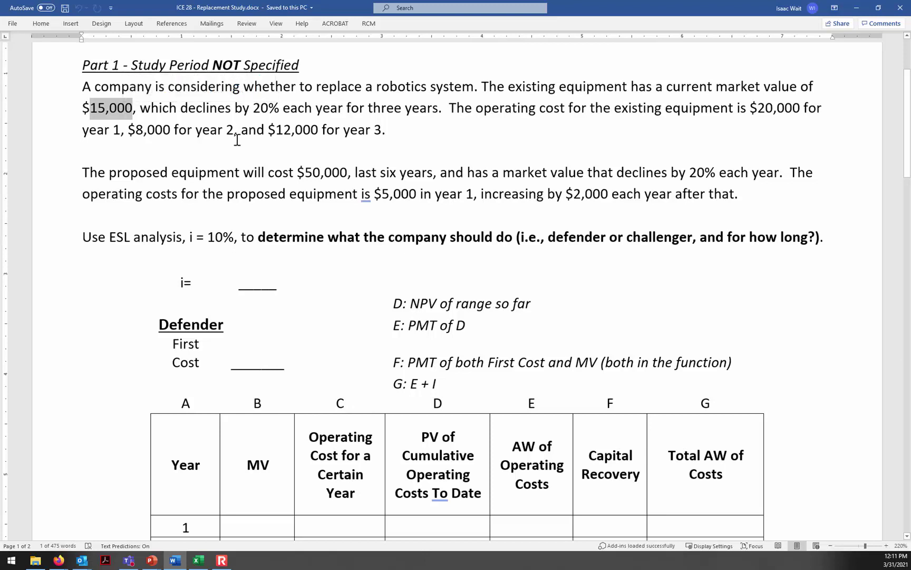
pyautogui.click(226, 324)
pyautogui.doubleClick(190, 319)
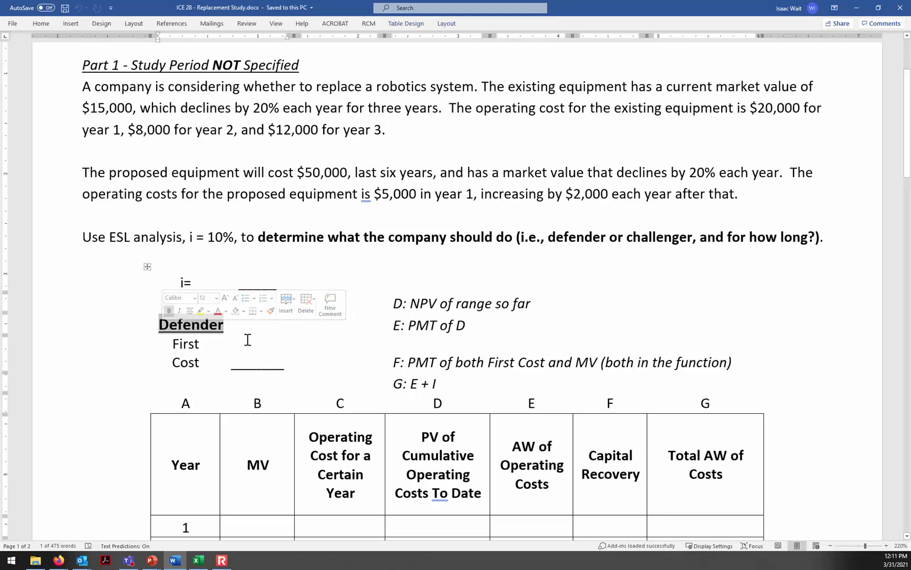
pyautogui.moveTo(201, 364); pyautogui.dragTo(179, 345)
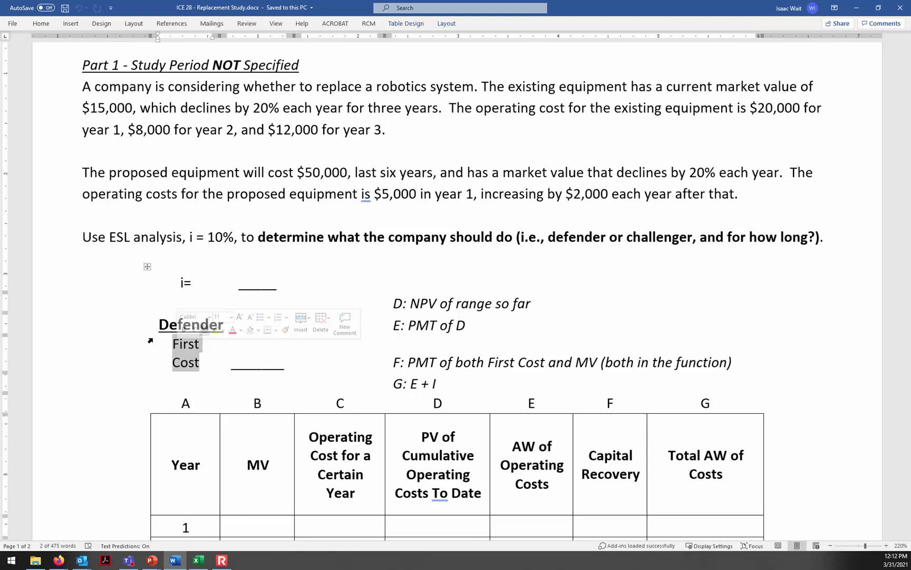
pyautogui.moveTo(284, 364); pyautogui.dragTo(230, 362)
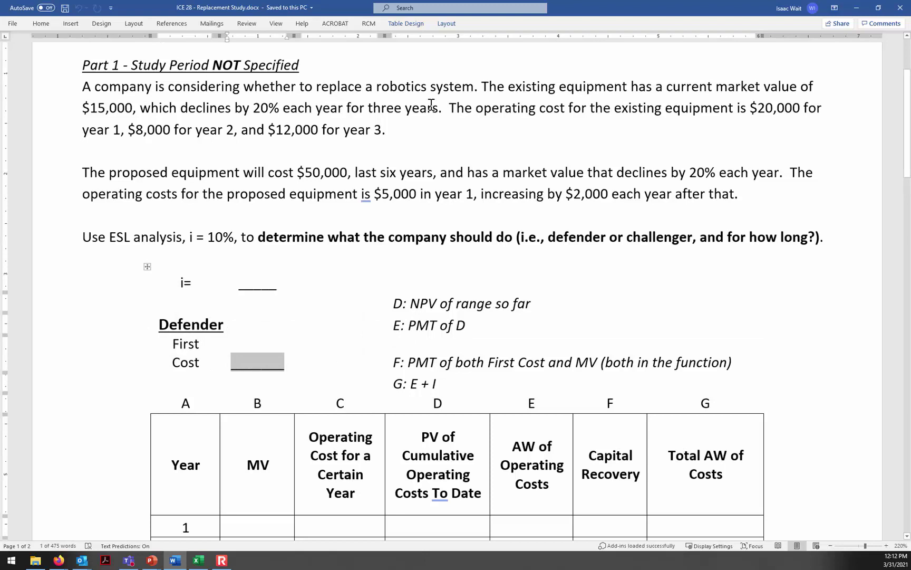
pyautogui.moveTo(134, 108); pyautogui.dragTo(90, 108)
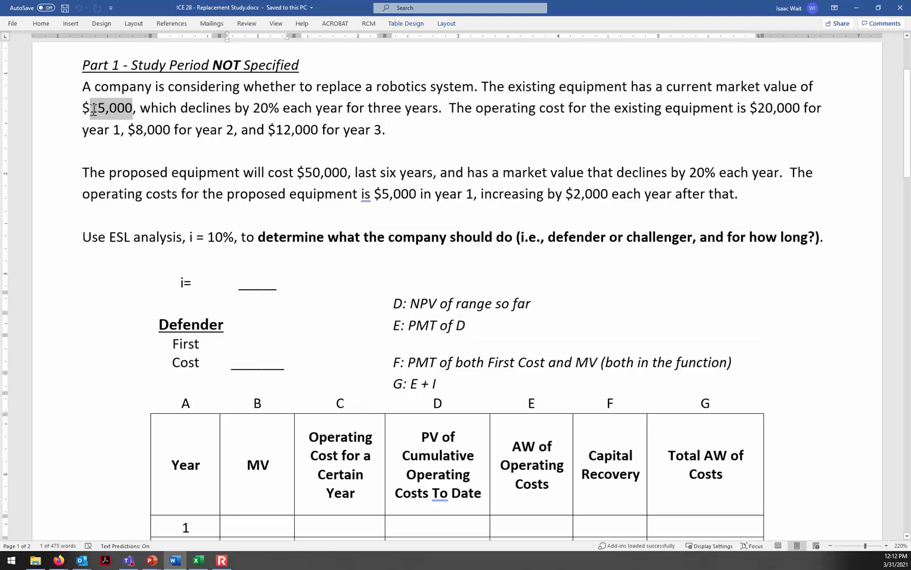
pyautogui.click(239, 362)
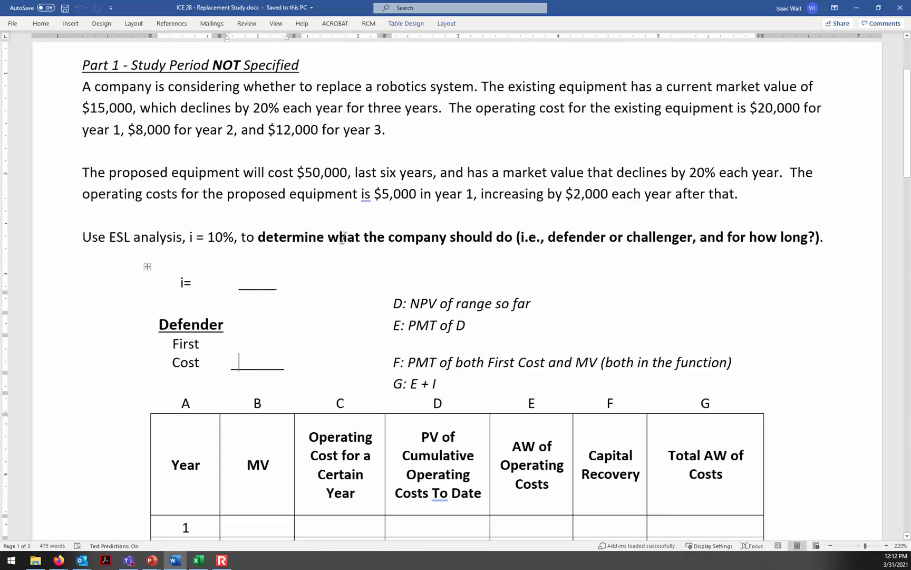
pyautogui.moveTo(252, 108); pyautogui.dragTo(271, 109)
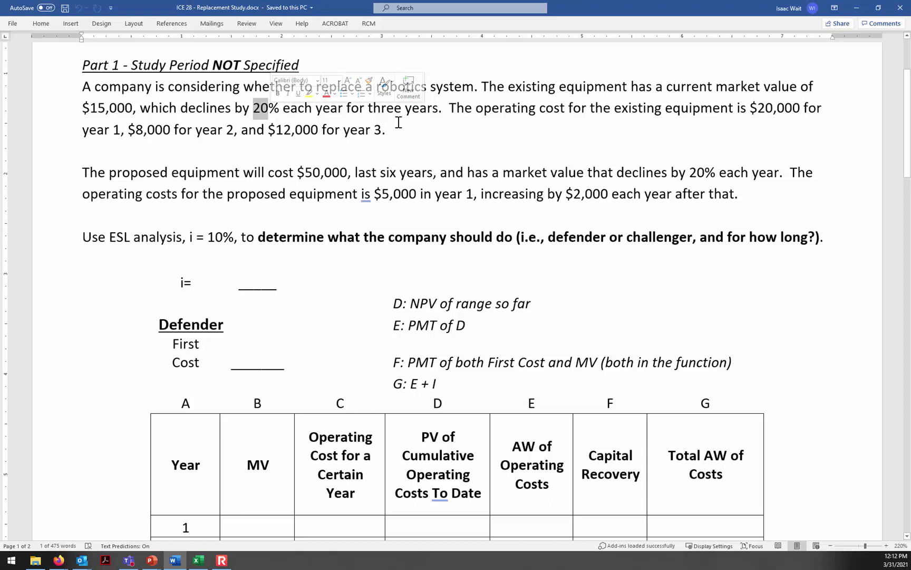
# Zoom out slightly and mark the Defender First Cost blank and year 1 MV cell.
pyautogui.scroll(-3, 411, 227)
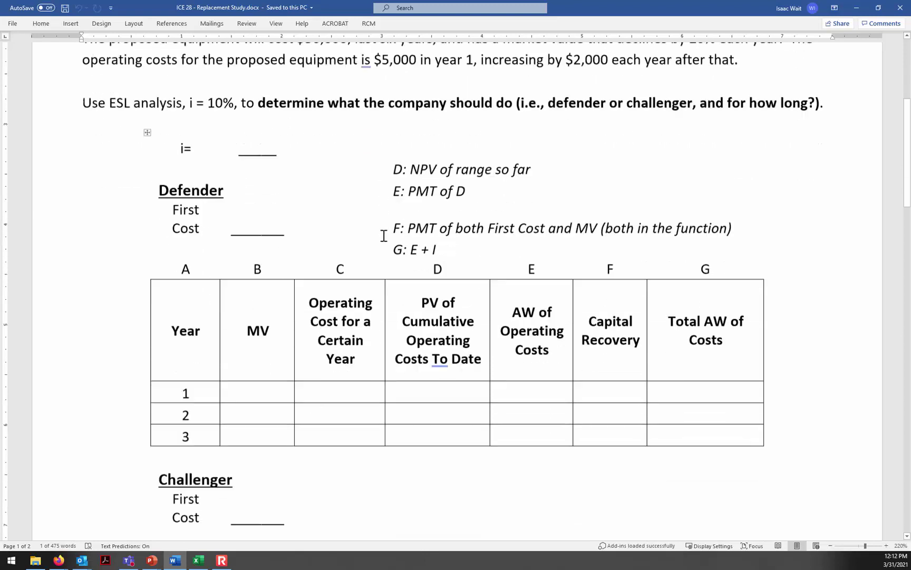
pyautogui.click(263, 380)
pyautogui.click(261, 420)
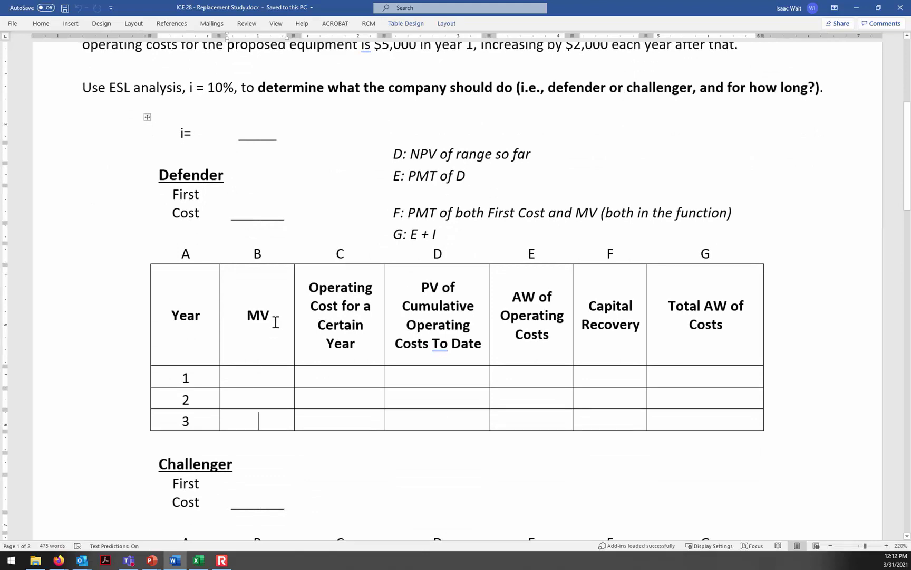
pyautogui.scroll(1, 283, 319)
pyautogui.scroll(1, 284, 317)
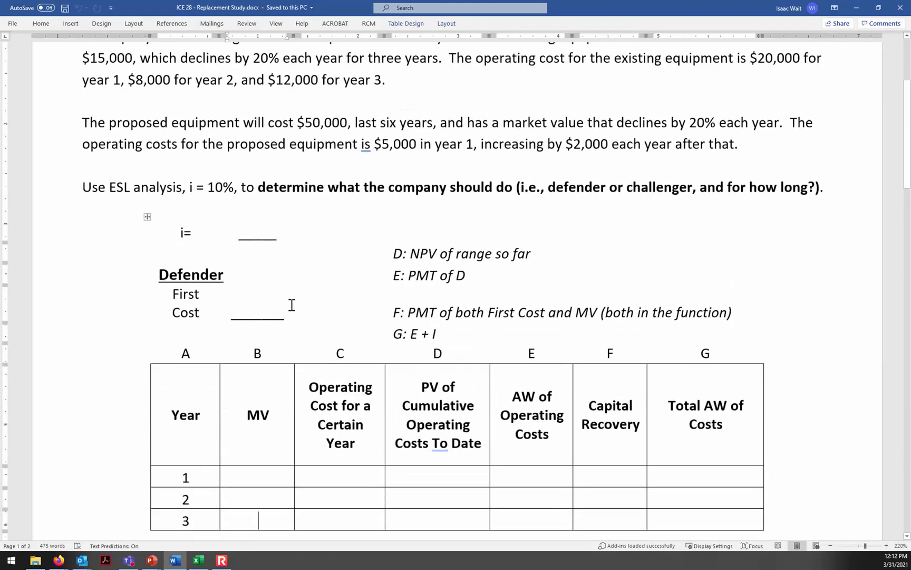
pyautogui.click(830, 545)
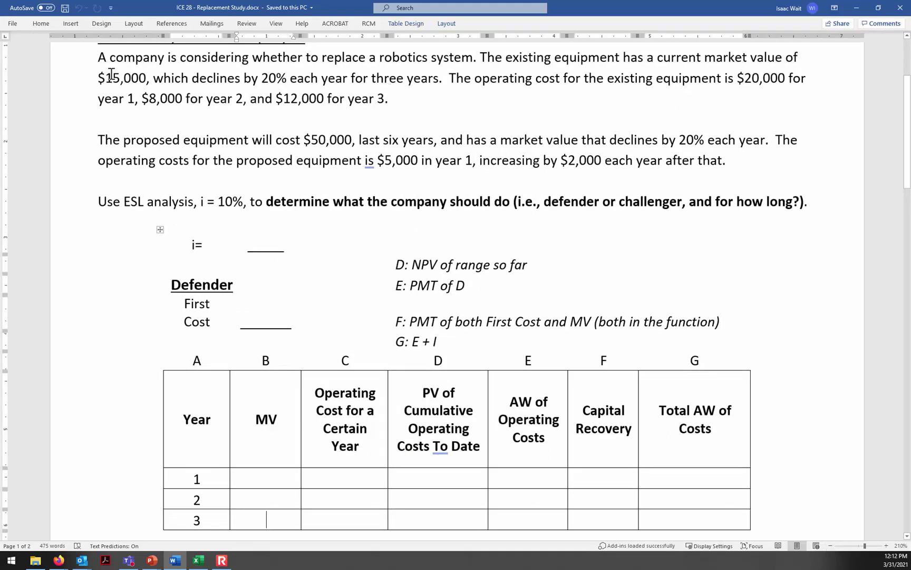
pyautogui.moveTo(146, 79); pyautogui.dragTo(109, 80)
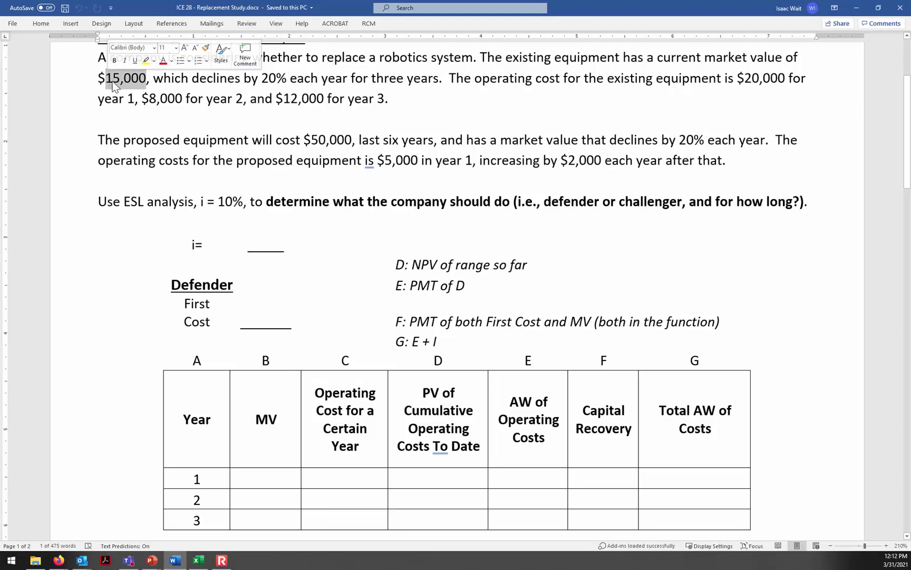
pyautogui.click(249, 318)
pyautogui.moveTo(249, 319); pyautogui.dragTo(240, 319)
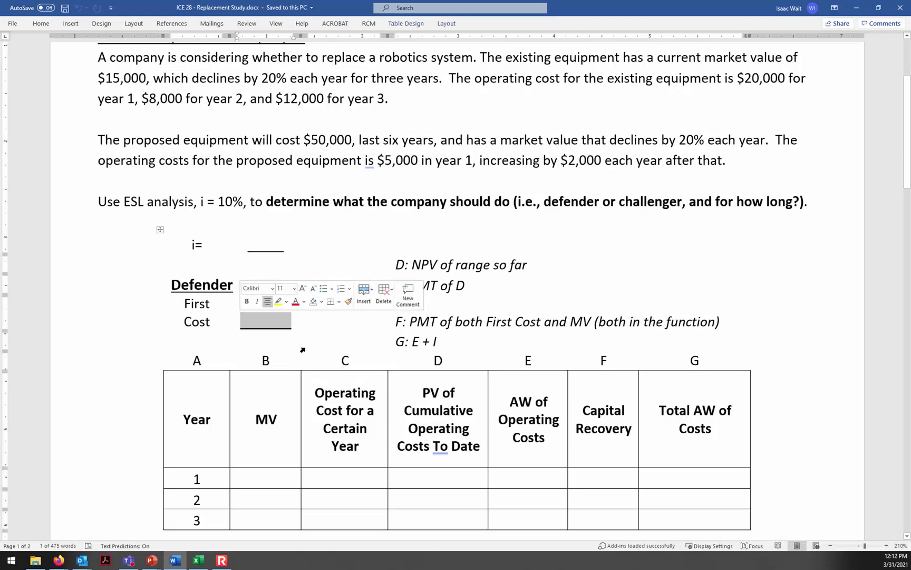
pyautogui.click(270, 479)
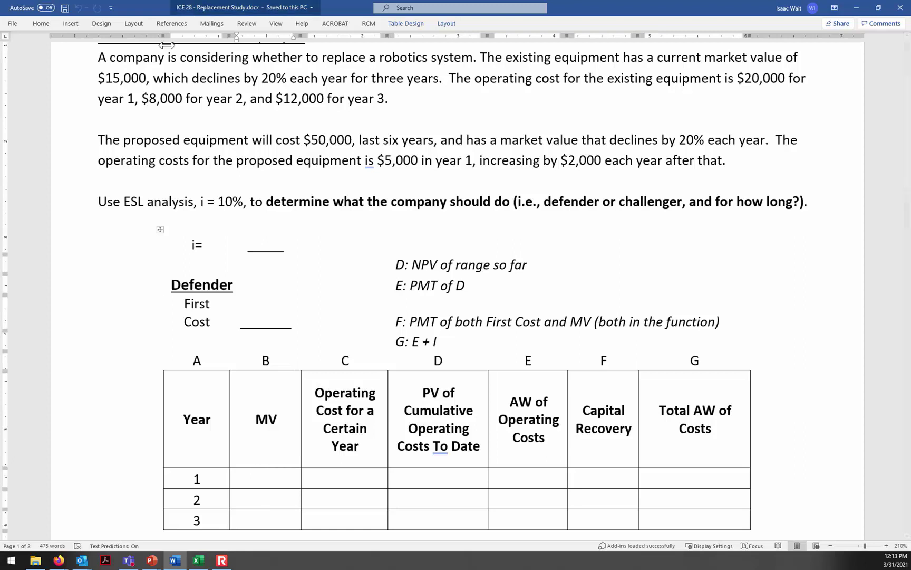
pyautogui.click(272, 478)
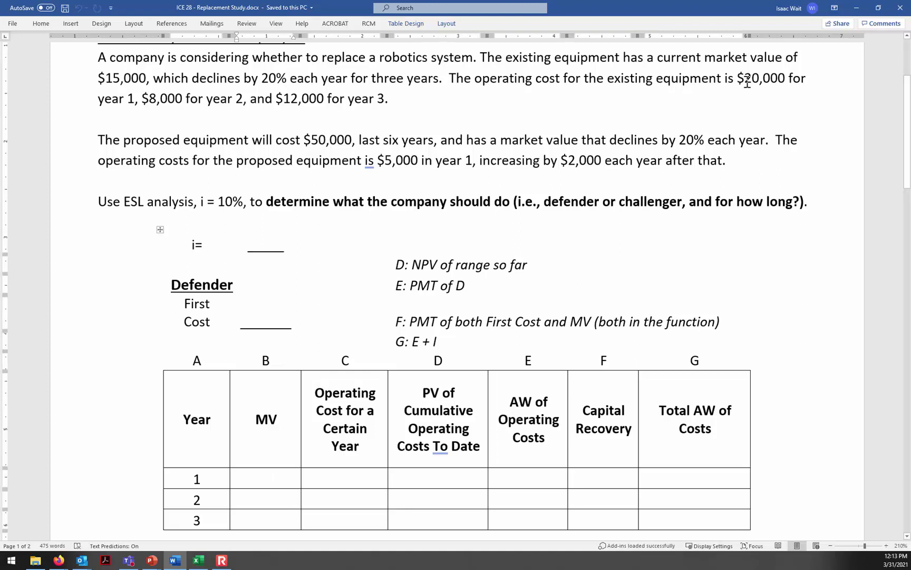
# Highlight the $20,000, $8,000 and $12,000 operating costs and column letters D–G.
pyautogui.moveTo(745, 80); pyautogui.dragTo(771, 79)
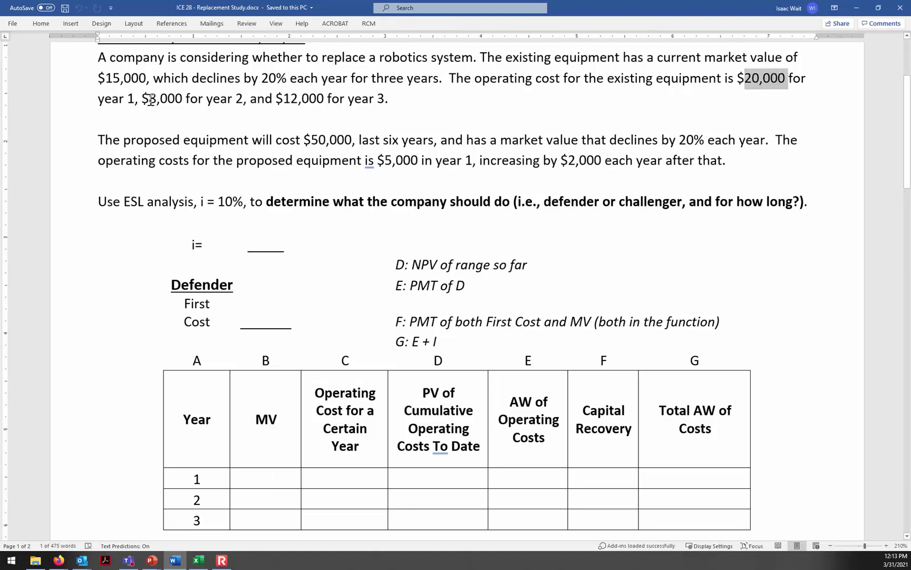
pyautogui.moveTo(149, 99); pyautogui.dragTo(176, 100)
pyautogui.moveTo(284, 99); pyautogui.dragTo(322, 100)
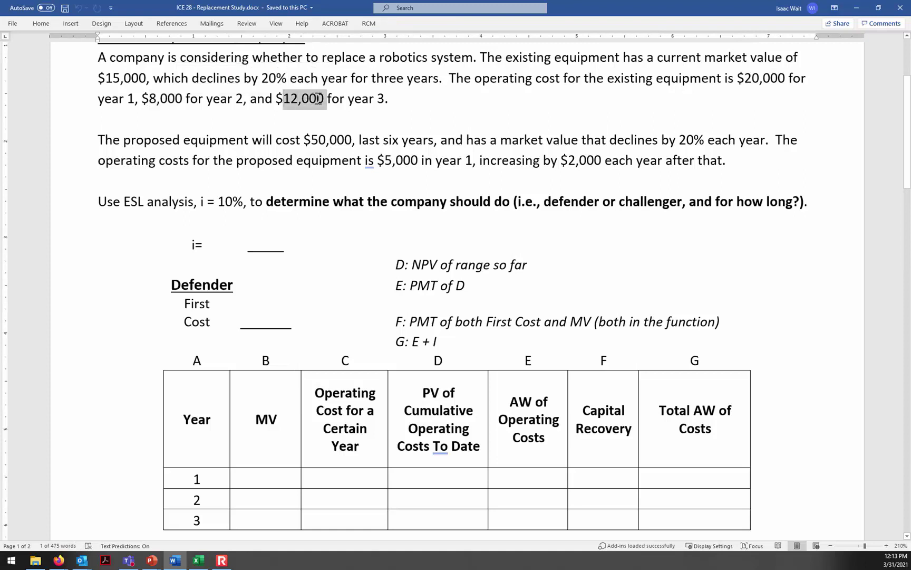
pyautogui.click(336, 473)
pyautogui.click(337, 502)
pyautogui.click(338, 515)
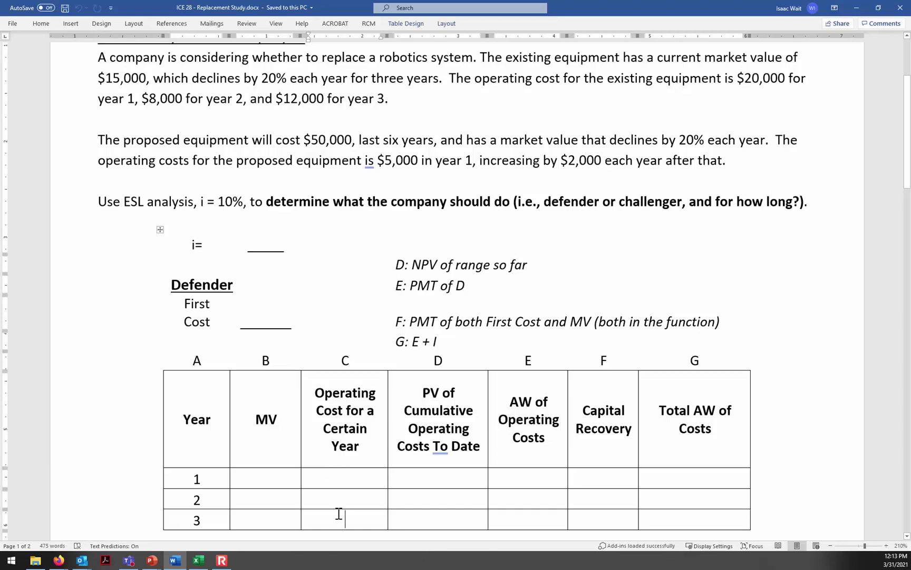
pyautogui.doubleClick(437, 360)
pyautogui.doubleClick(528, 360)
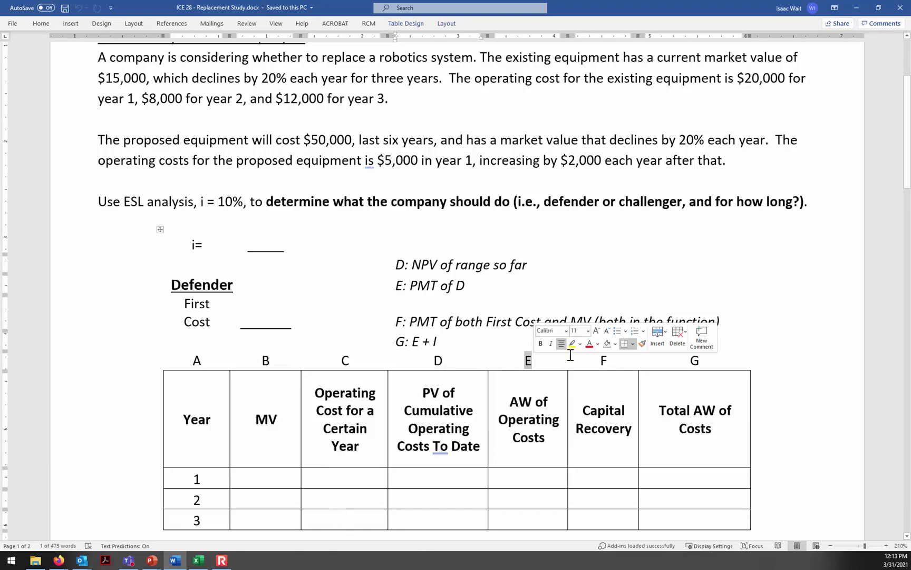
pyautogui.doubleClick(603, 360)
pyautogui.doubleClick(695, 360)
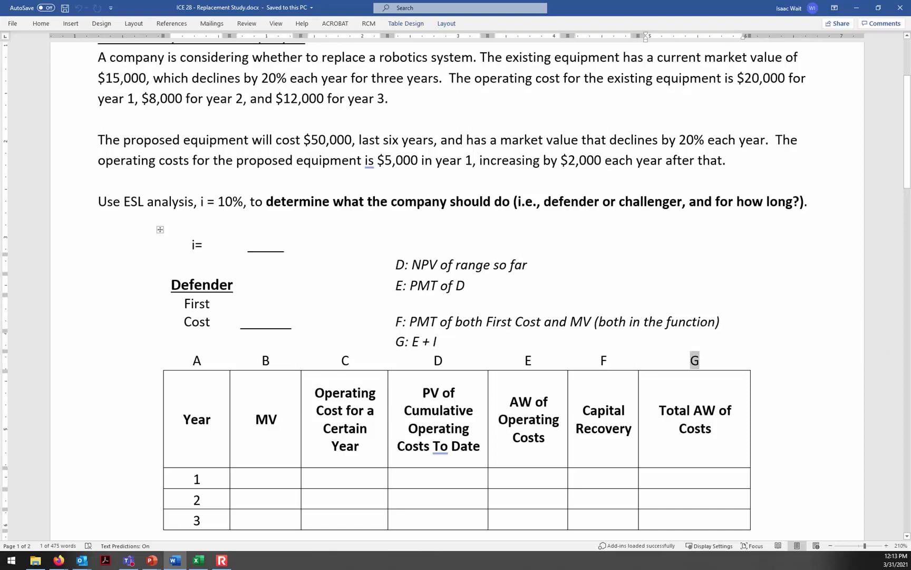
# Zoom out to fit both tables, then switch to the Replacement Study workbook in Excel.
pyautogui.click(831, 546)
pyautogui.click(831, 545)
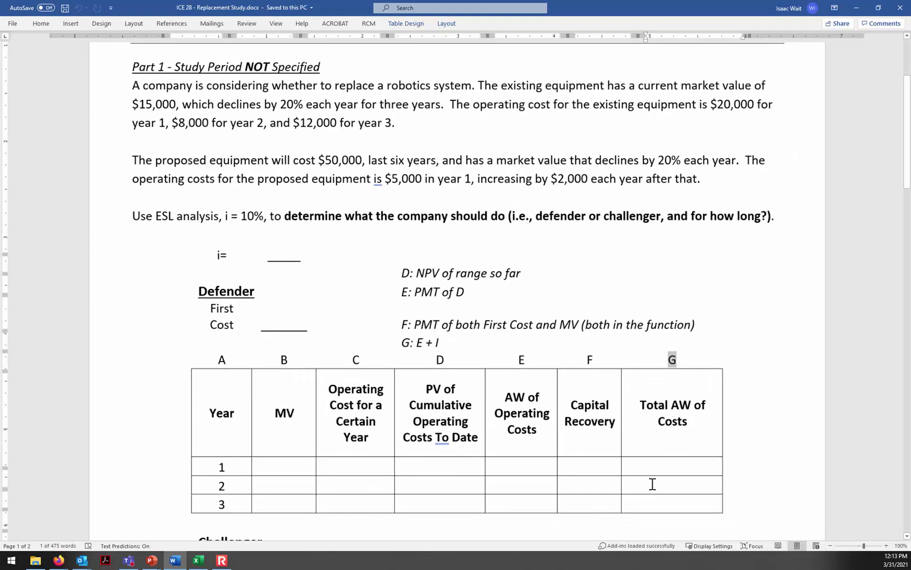
pyautogui.scroll(-6, 647, 494)
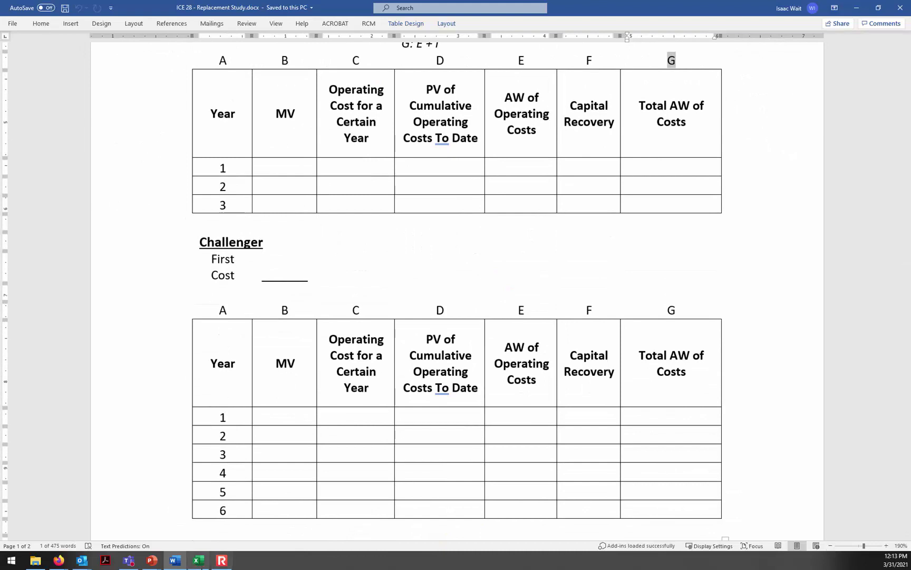
pyautogui.click(198, 559)
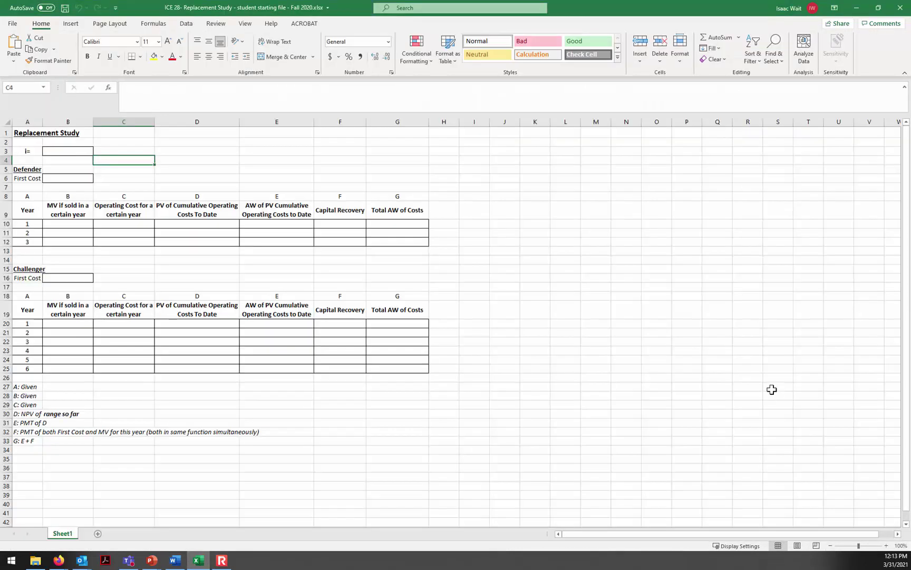
pyautogui.click(886, 546)
pyautogui.click(886, 546)
pyautogui.click(886, 546)
pyautogui.click(887, 546)
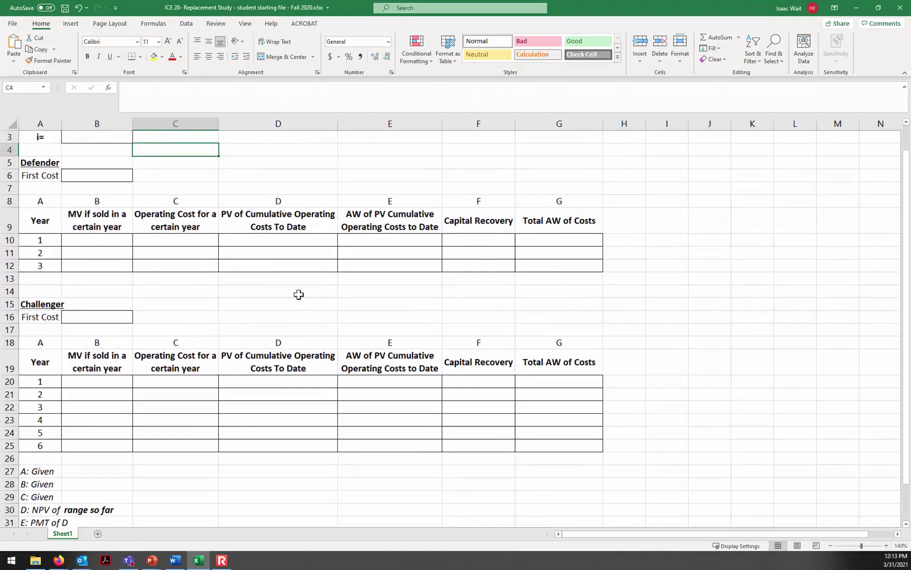
pyautogui.scroll(1, 232, 284)
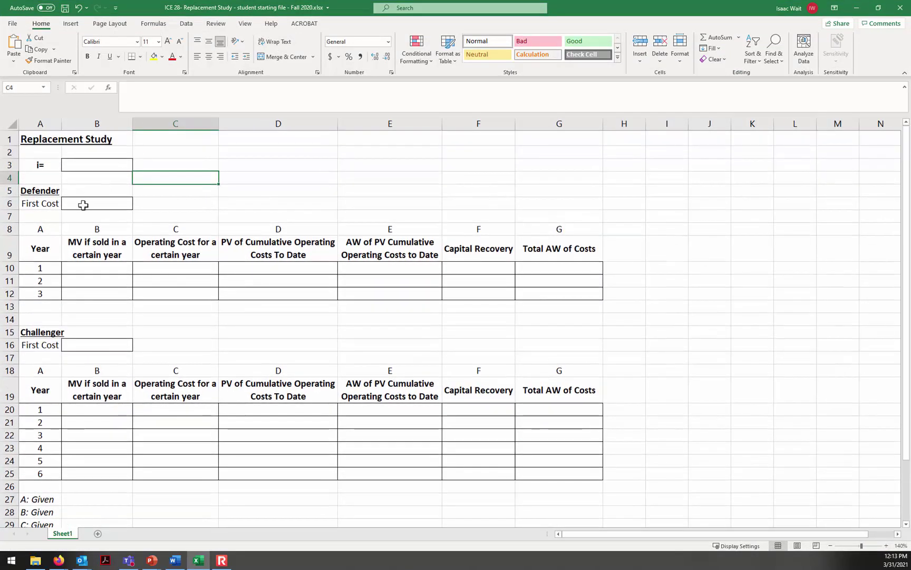
pyautogui.click(81, 206)
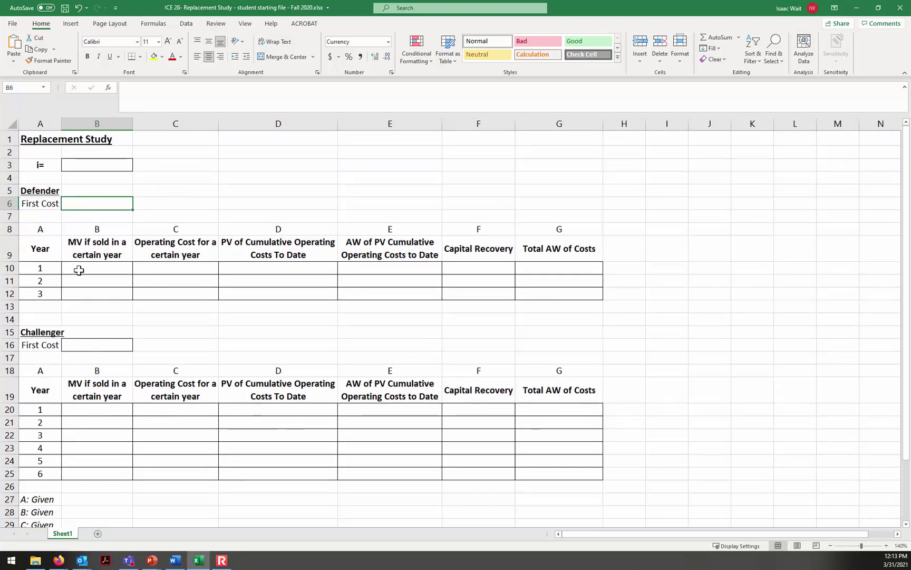
pyautogui.moveTo(77, 269); pyautogui.dragTo(82, 289)
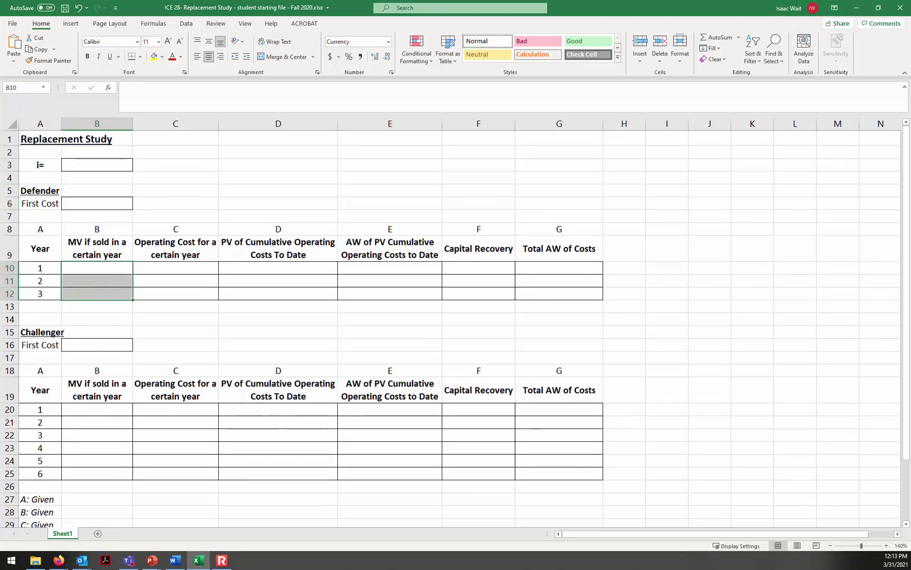
# Back in Word, point out the $50,000 proposed equipment cost.
pyautogui.click(176, 561)
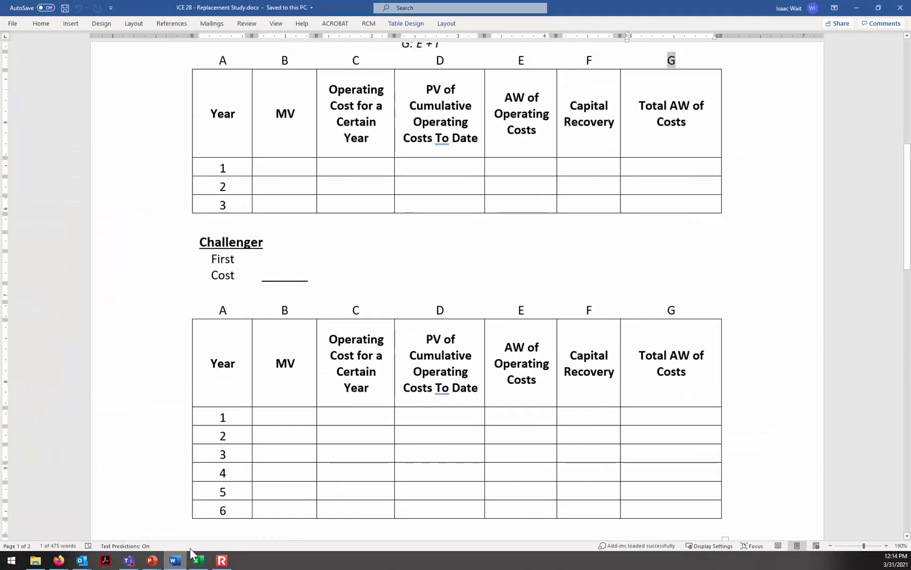
pyautogui.scroll(8, 537, 261)
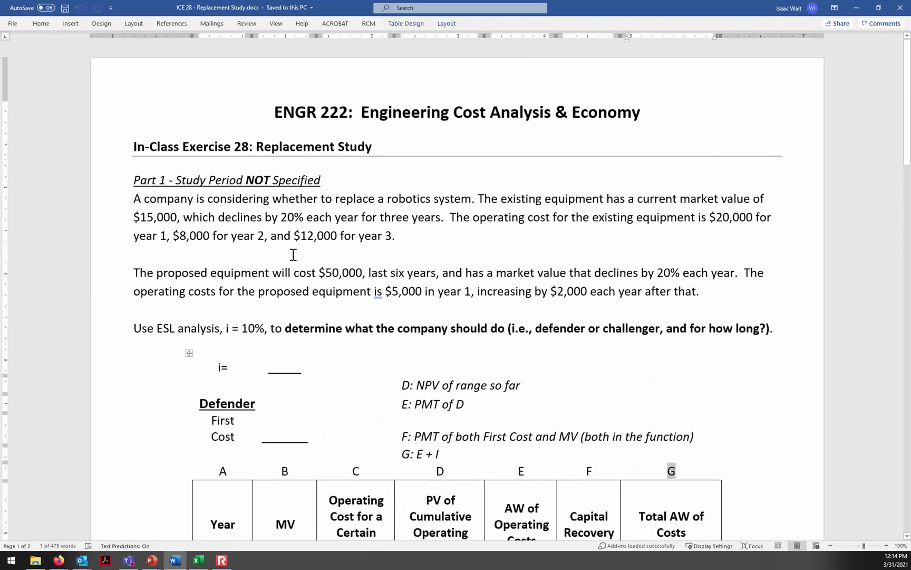
pyautogui.moveTo(319, 273); pyautogui.dragTo(363, 273)
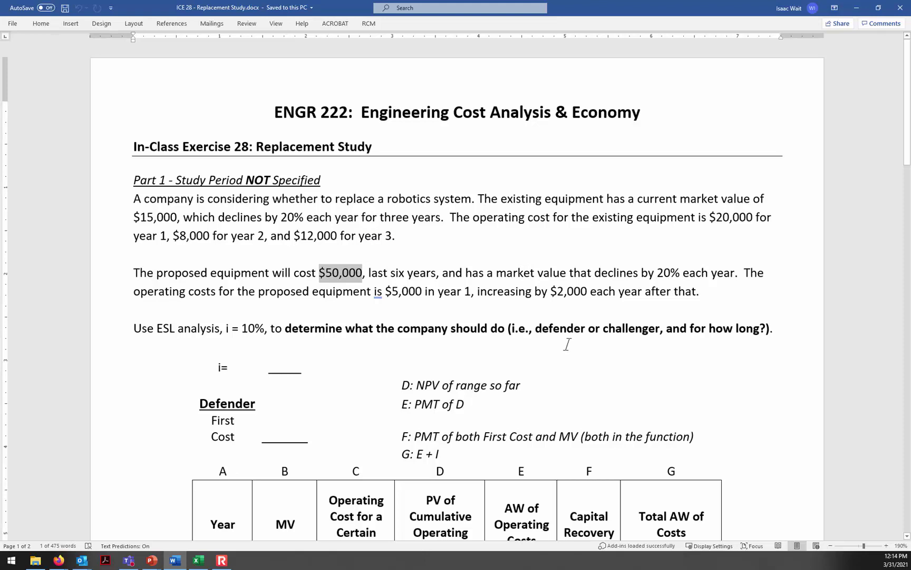
pyautogui.scroll(-6, 566, 343)
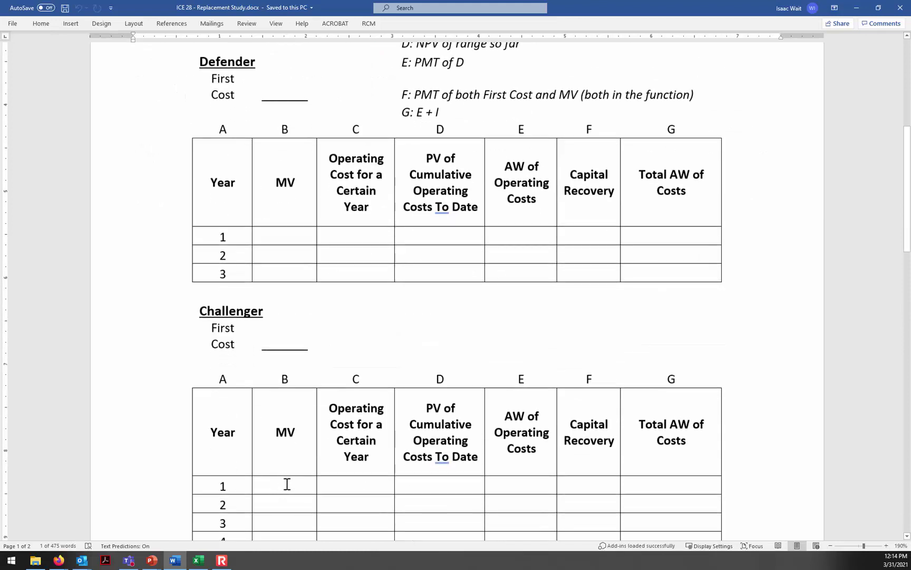
pyautogui.scroll(6, 332, 456)
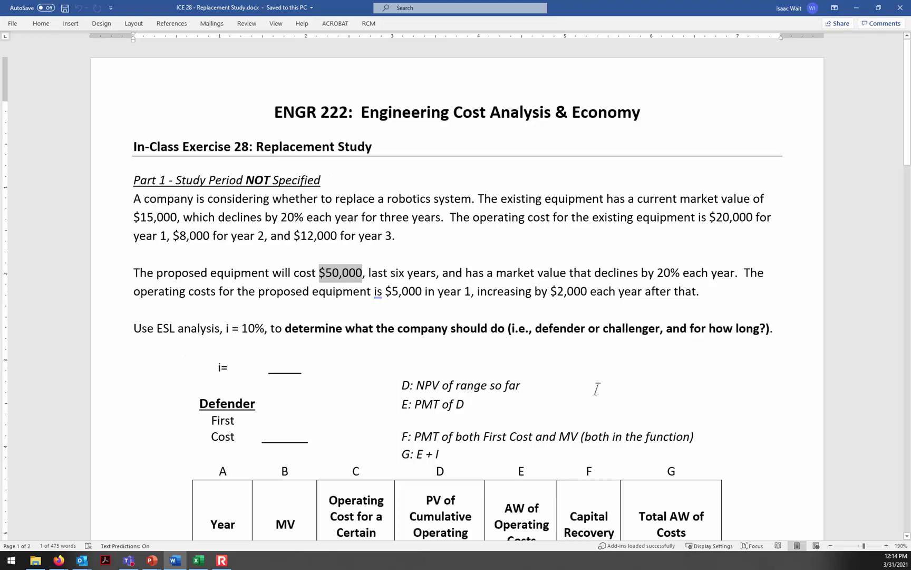
# Zoom out, scroll through the tables, and return to the Replacement Study workbook.
pyautogui.click(830, 546)
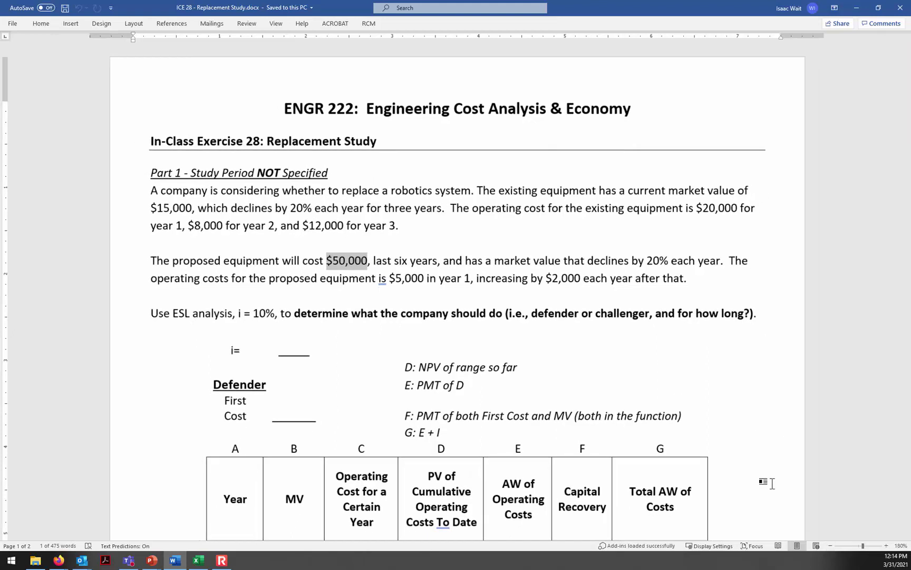
pyautogui.scroll(-3, 788, 455)
pyautogui.scroll(-3, 643, 385)
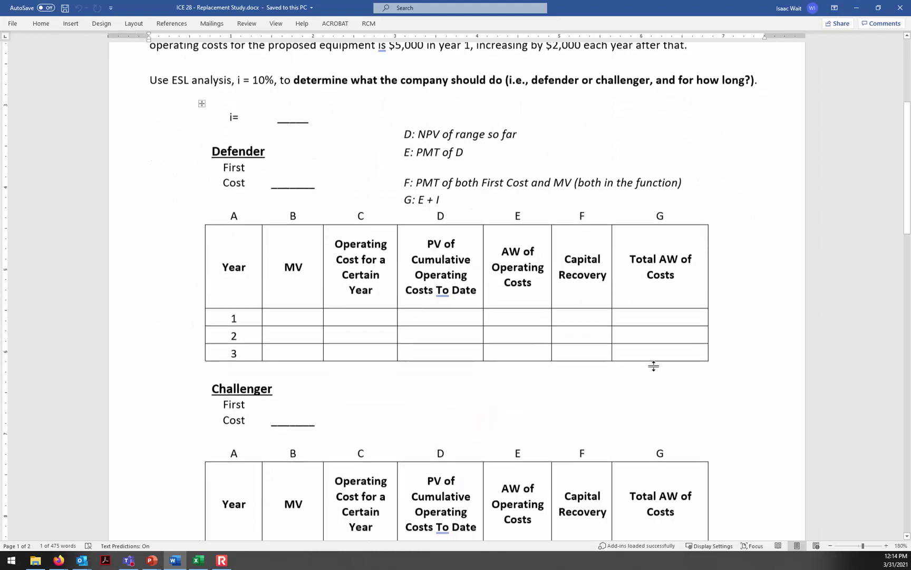
pyautogui.moveTo(634, 240); pyautogui.dragTo(677, 269)
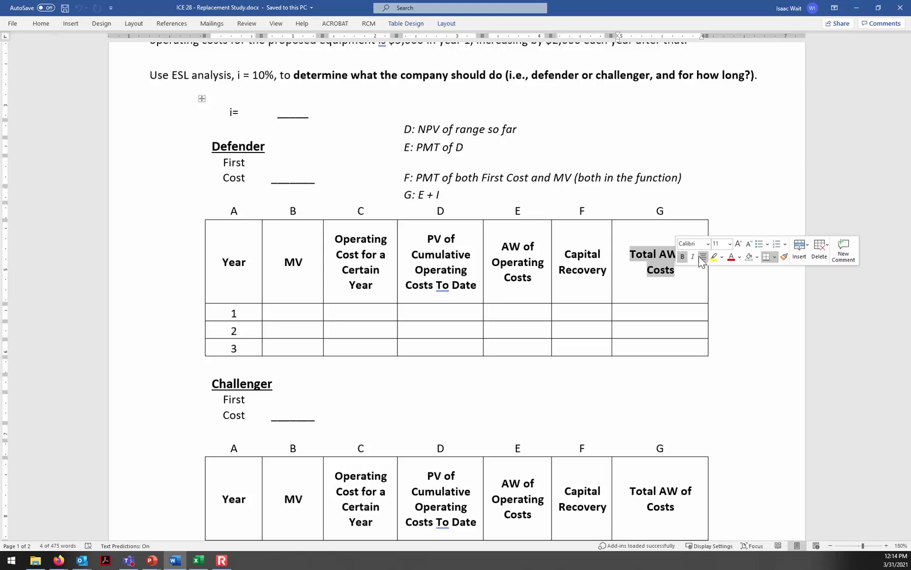
pyautogui.scroll(-4, 626, 266)
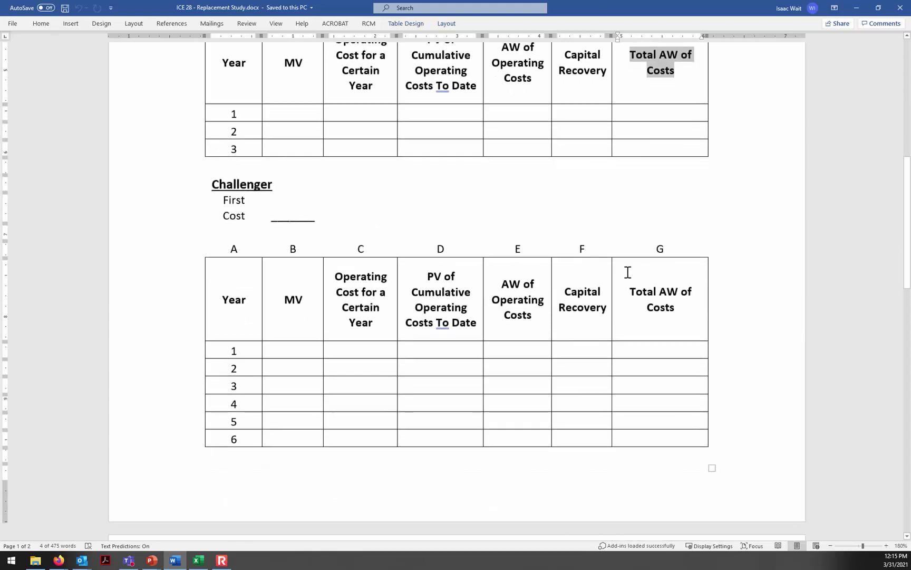
pyautogui.scroll(8, 627, 272)
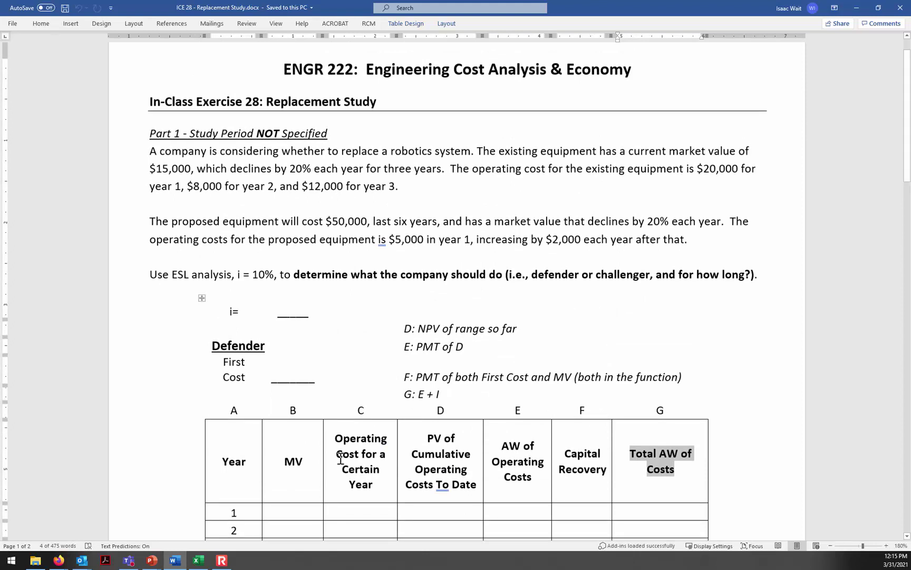
pyautogui.click(199, 560)
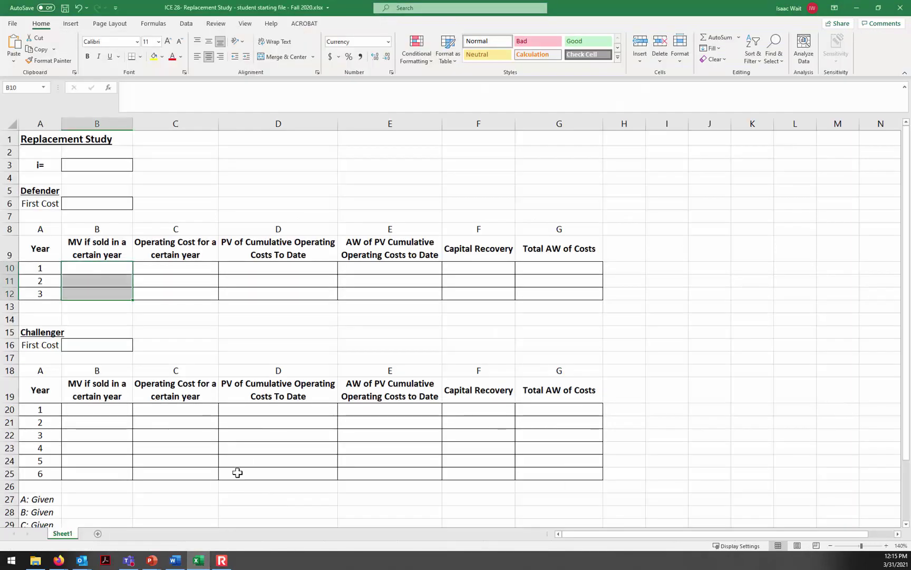
pyautogui.scroll(-2, 138, 484)
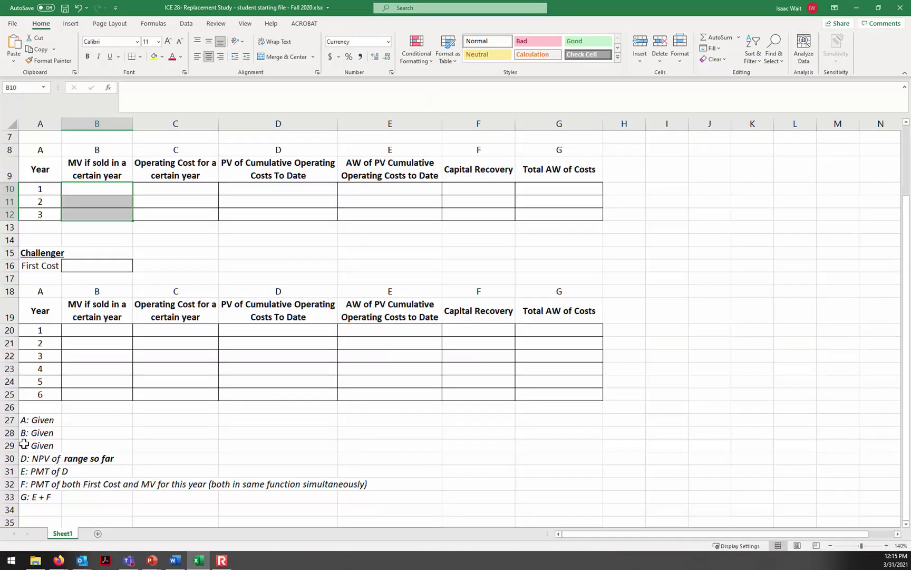
pyautogui.moveTo(28, 417); pyautogui.dragTo(28, 495)
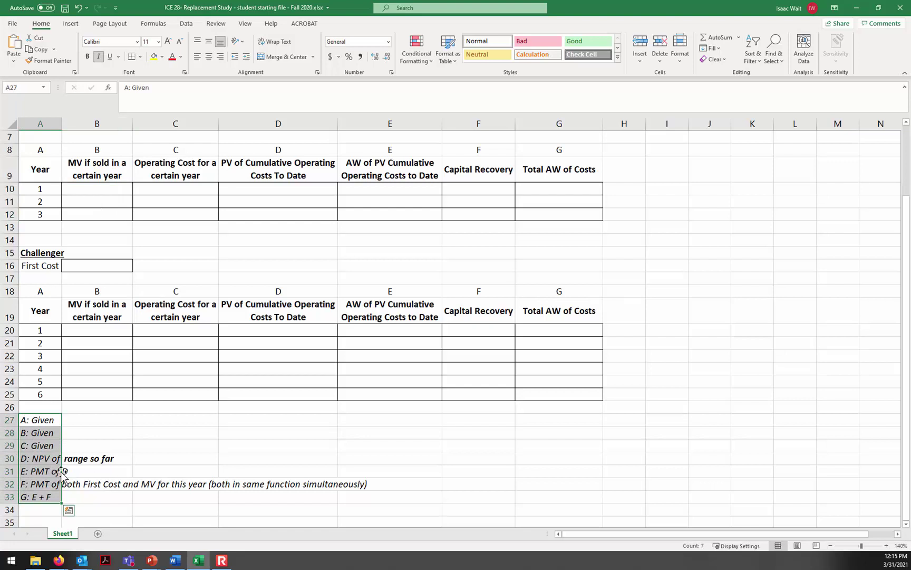
pyautogui.scroll(2, 63, 469)
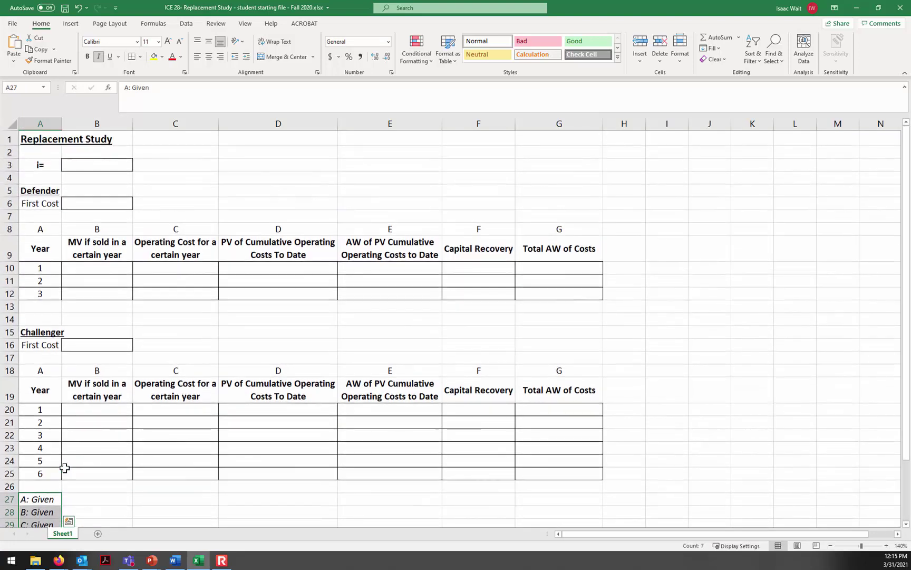
pyautogui.moveTo(221, 561)
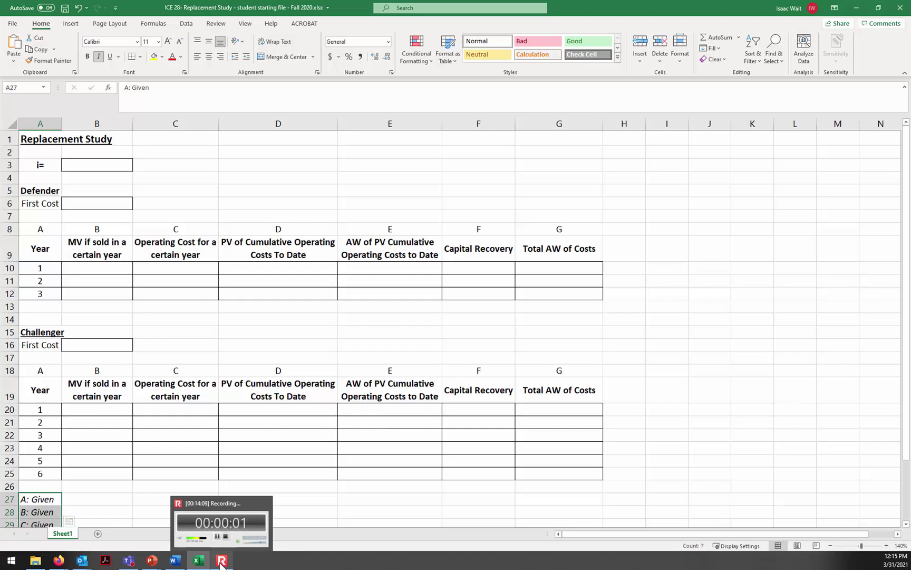
pyautogui.click(221, 561)
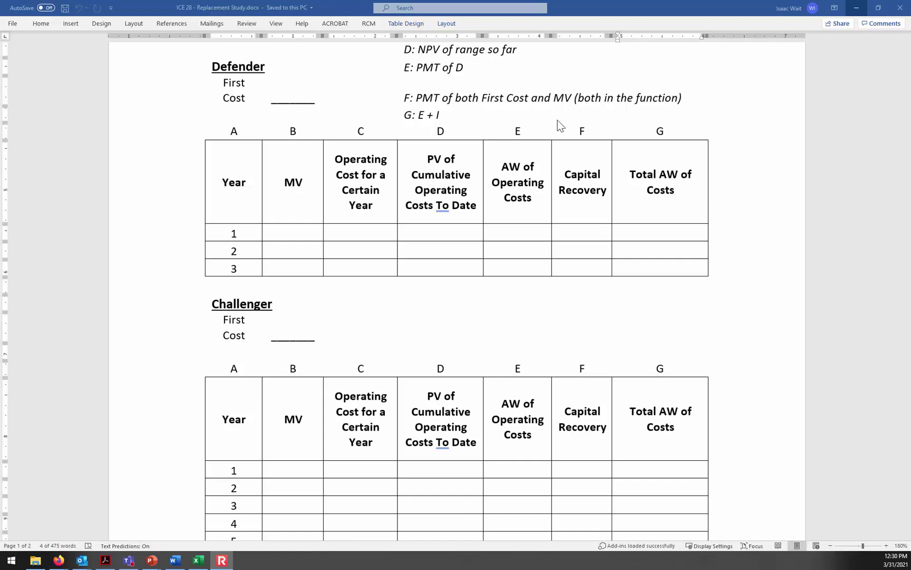
# Scroll up to the Word problem statement, then return to the Replacement Study workbook.
pyautogui.scroll(4, 556, 132)
pyautogui.scroll(3, 559, 139)
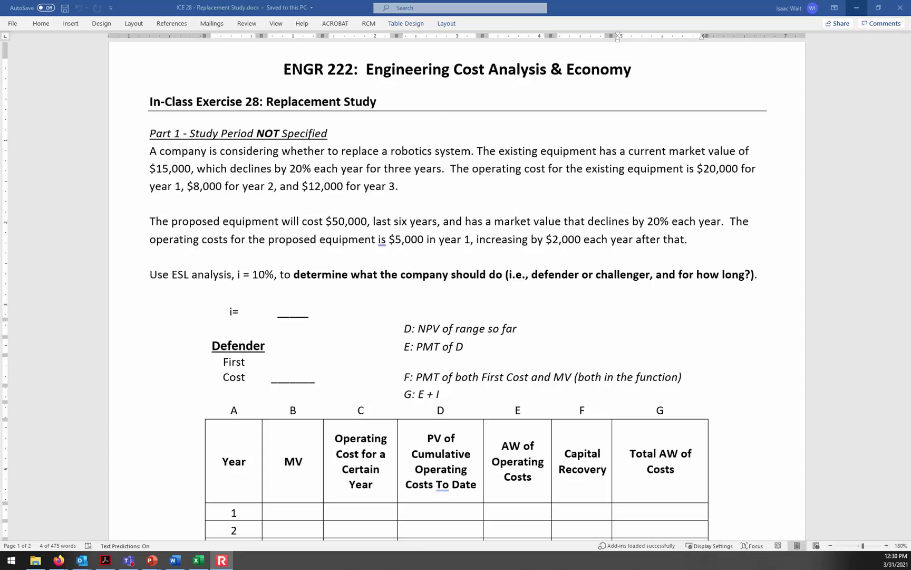
pyautogui.click(198, 560)
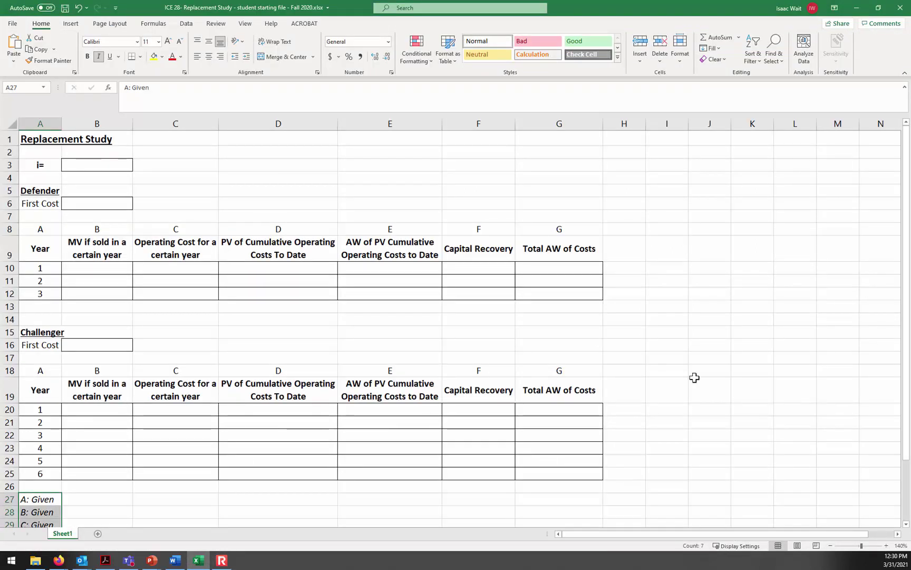
# Undo the stray 0.1 in A27 and enter 0.1 as the interest rate in B3.
pyautogui.write('0.1')
pyautogui.press('Return')
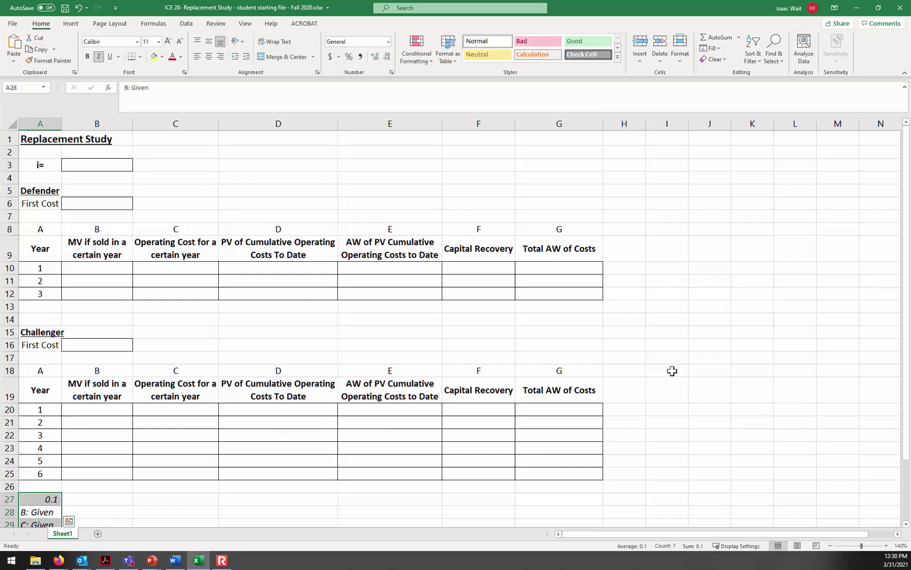
pyautogui.hotkey('ctrl', 'z')
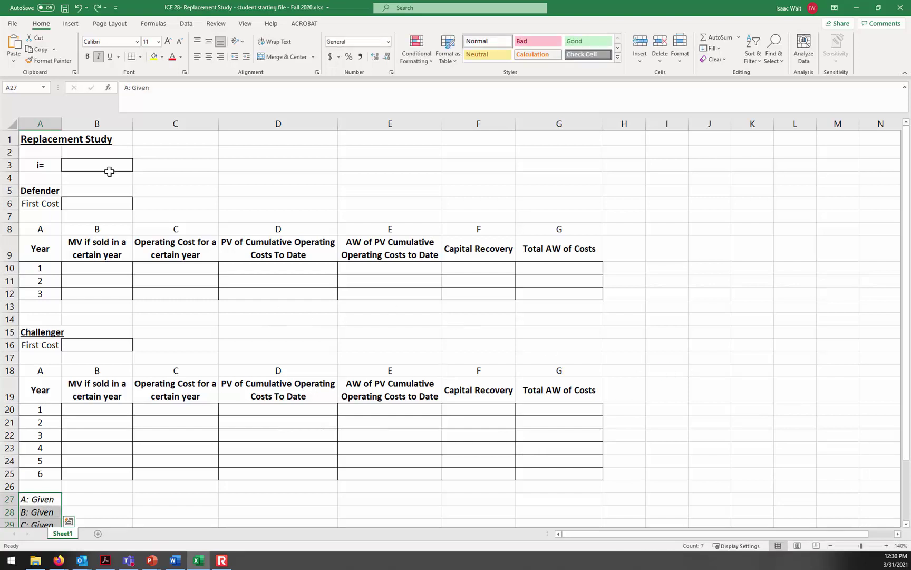
pyautogui.click(88, 166)
pyautogui.write('0.1')
pyautogui.press('Return')
# Zoom the sheet to 180% and enter -15000 as the defender First Cost in B6.
pyautogui.click(897, 534)
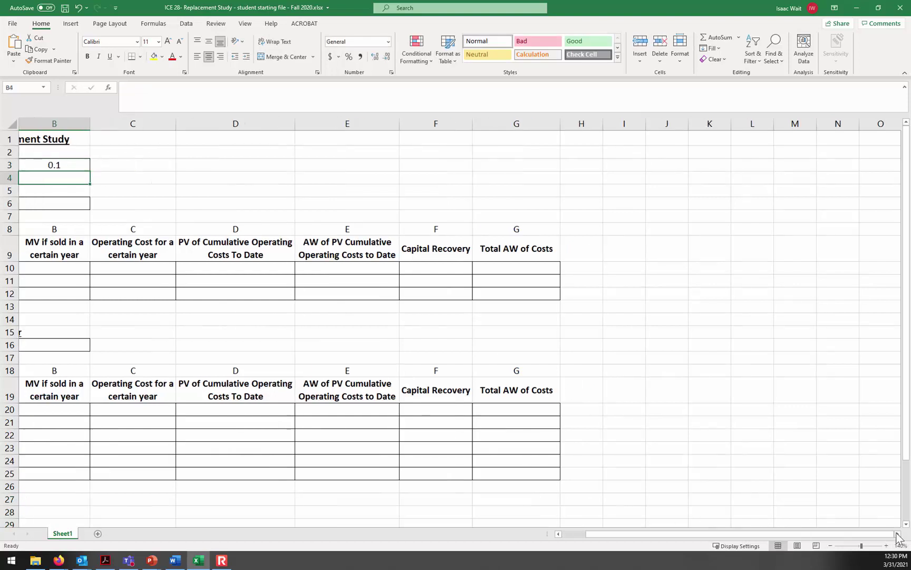
pyautogui.moveTo(857, 535); pyautogui.dragTo(826, 539)
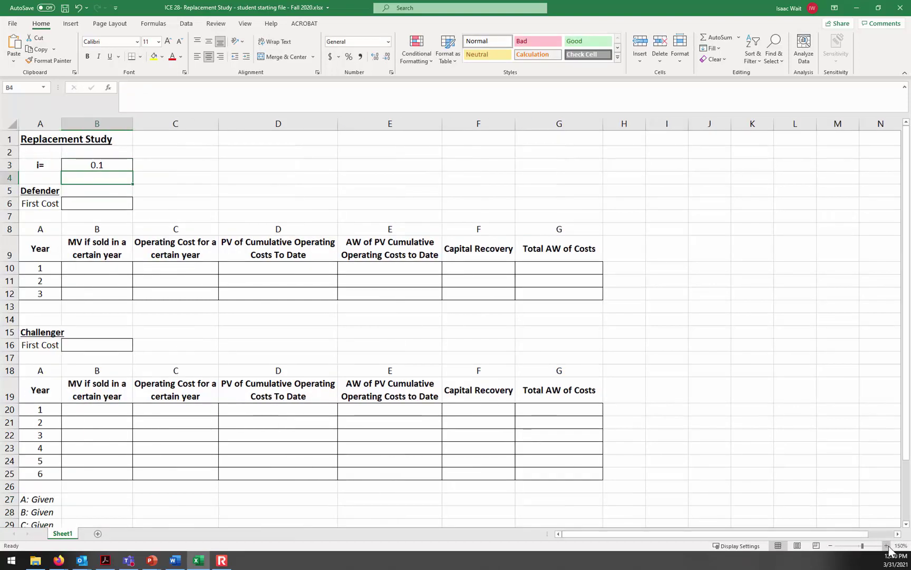
pyautogui.click(886, 545)
pyautogui.click(886, 546)
pyautogui.click(886, 545)
pyautogui.click(886, 546)
pyautogui.scroll(1, 760, 470)
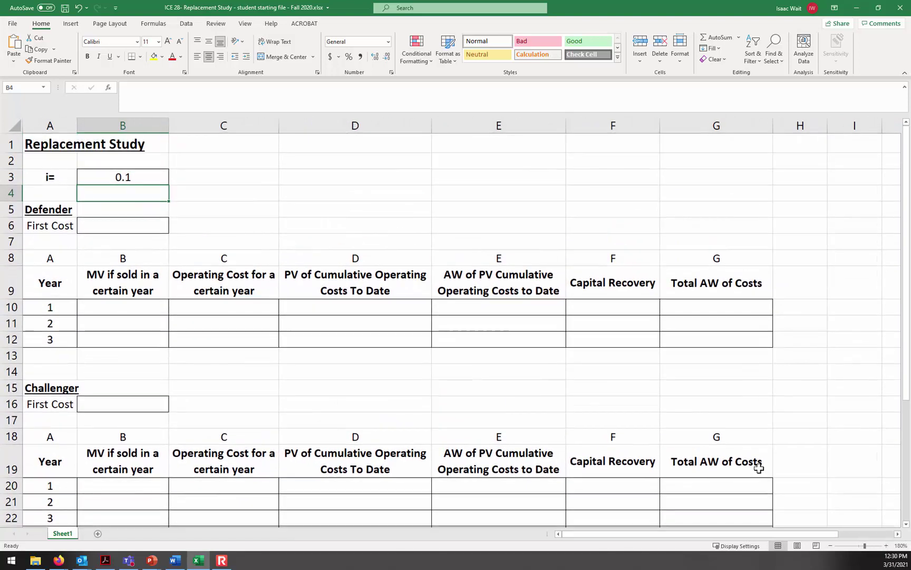
pyautogui.click(115, 228)
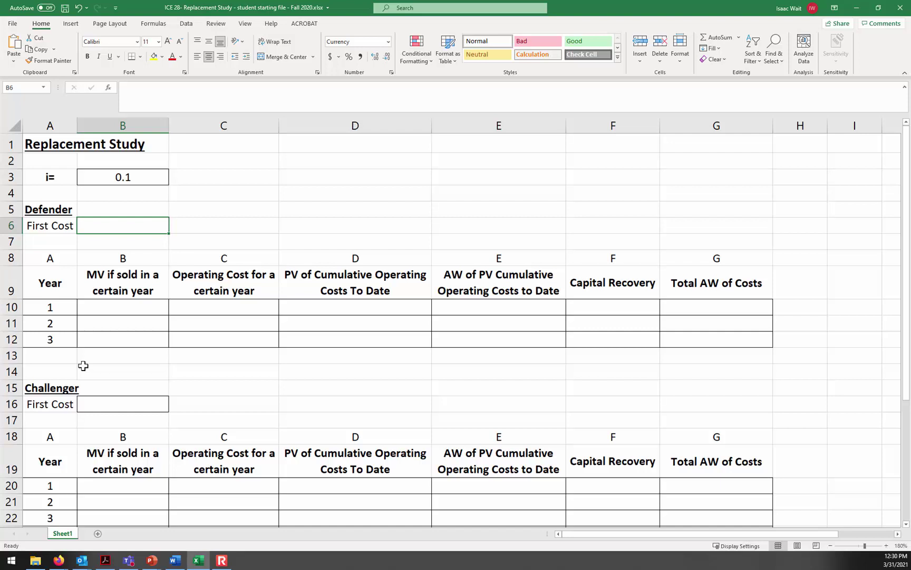
pyautogui.write('-15000')
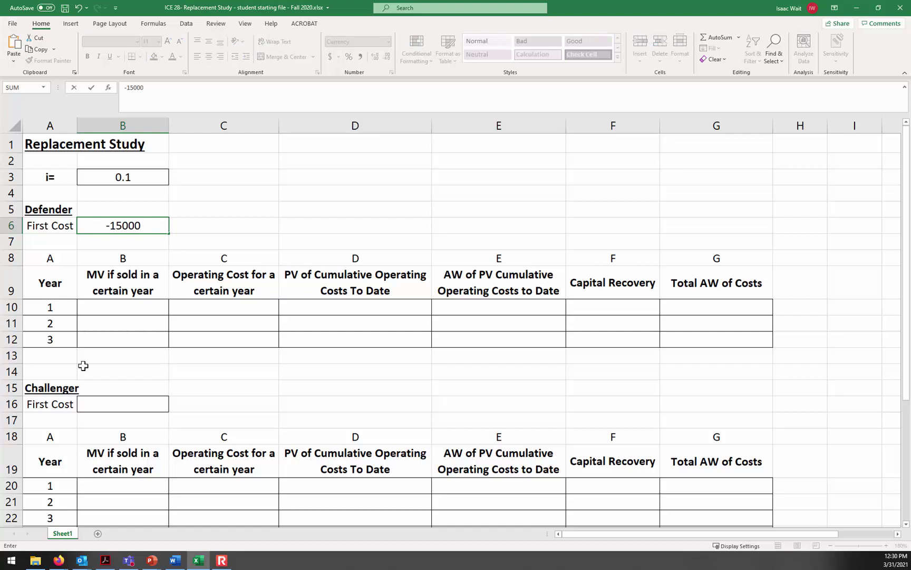
pyautogui.press('Return')
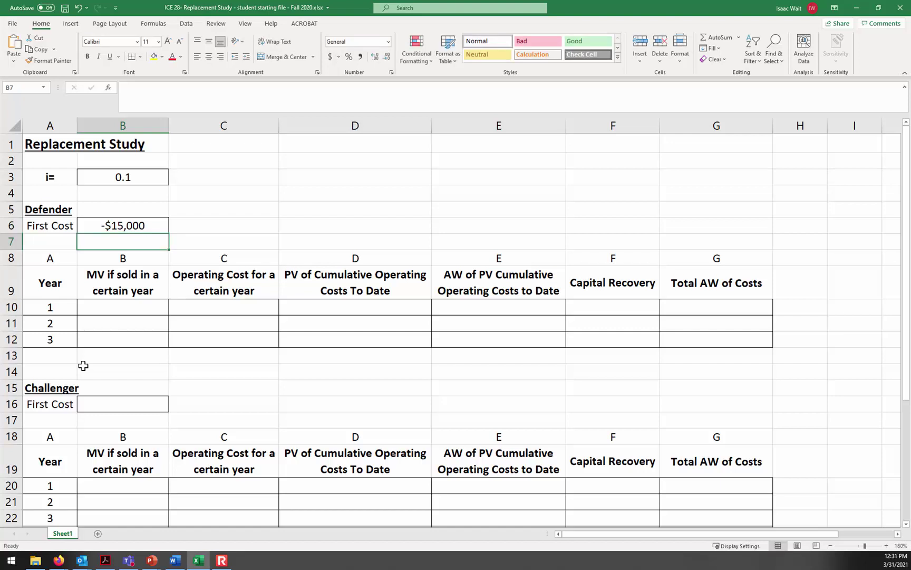
pyautogui.press('Down')
pyautogui.press('Down')
pyautogui.press('Down')
pyautogui.press('Down')
pyautogui.press('Up')
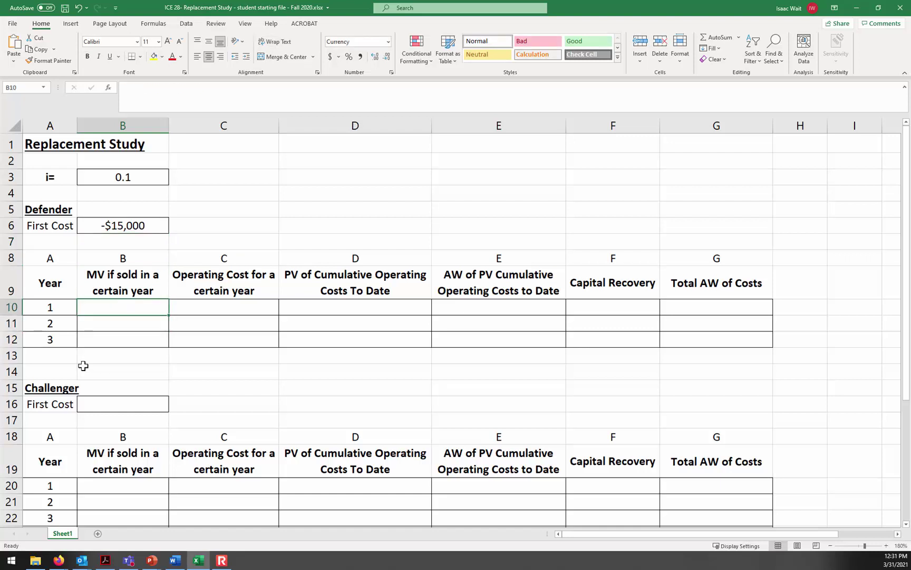
# Set the year 1 market value in B10 to =-.8*B6, giving $12,000.
pyautogui.click(177, 560)
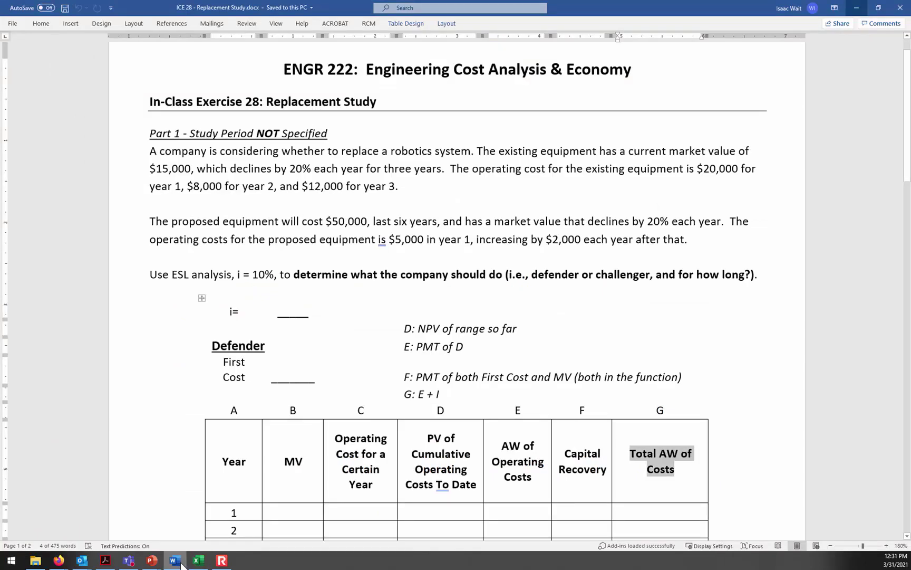
pyautogui.click(176, 561)
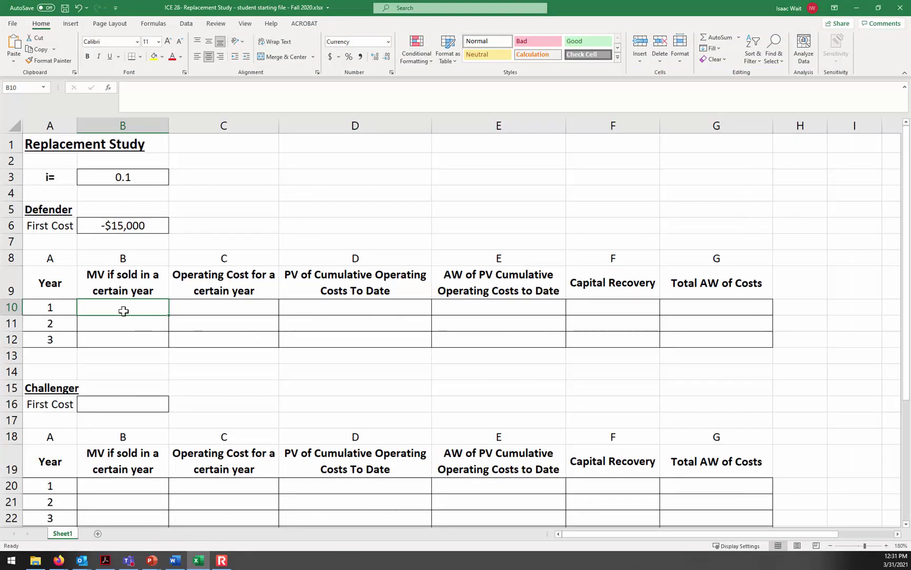
pyautogui.write('=')
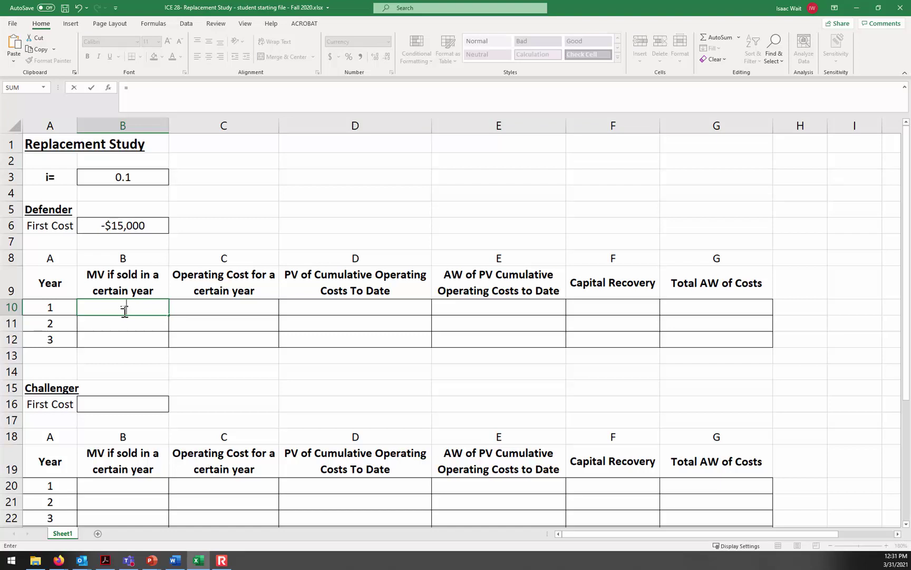
pyautogui.write('.8*15000')
pyautogui.press('Return')
pyautogui.click(123, 311)
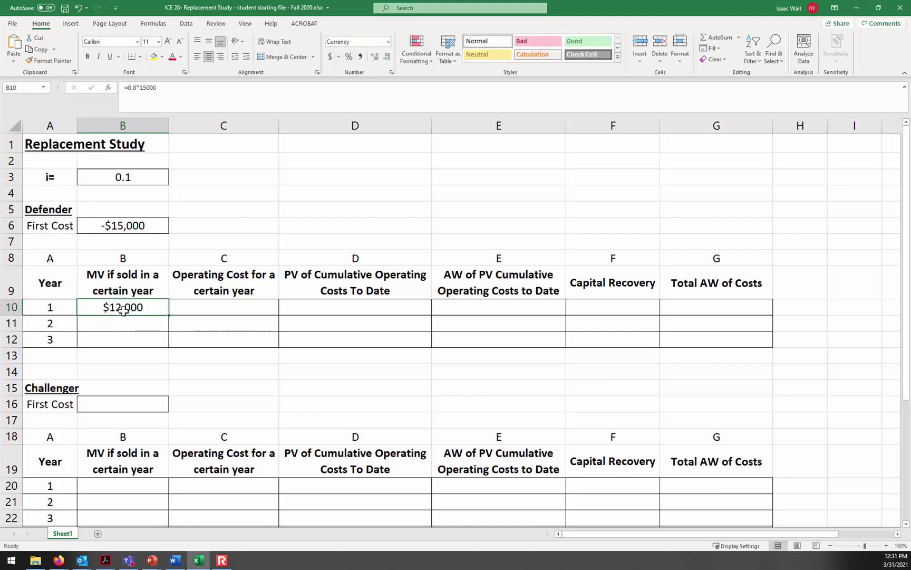
pyautogui.write('=-')
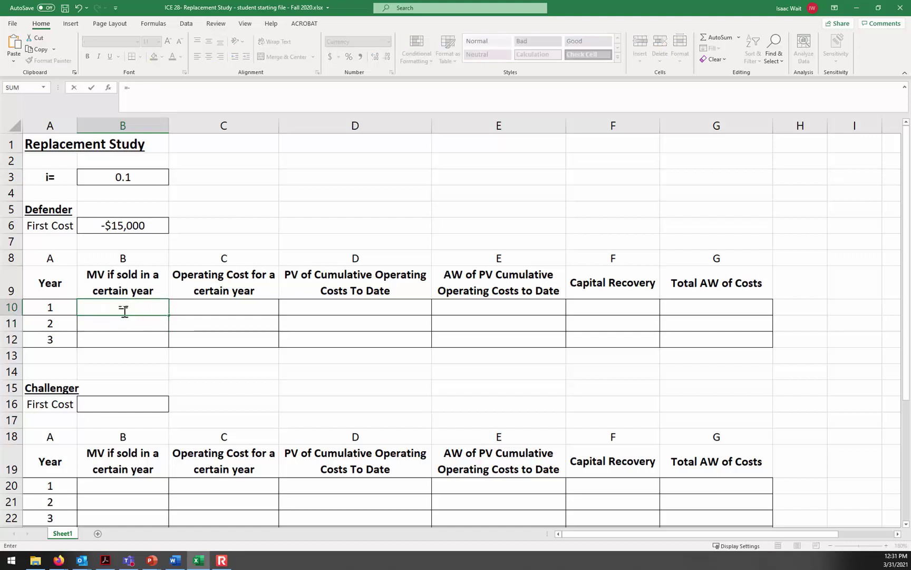
pyautogui.write('.8*')
pyautogui.click(141, 227)
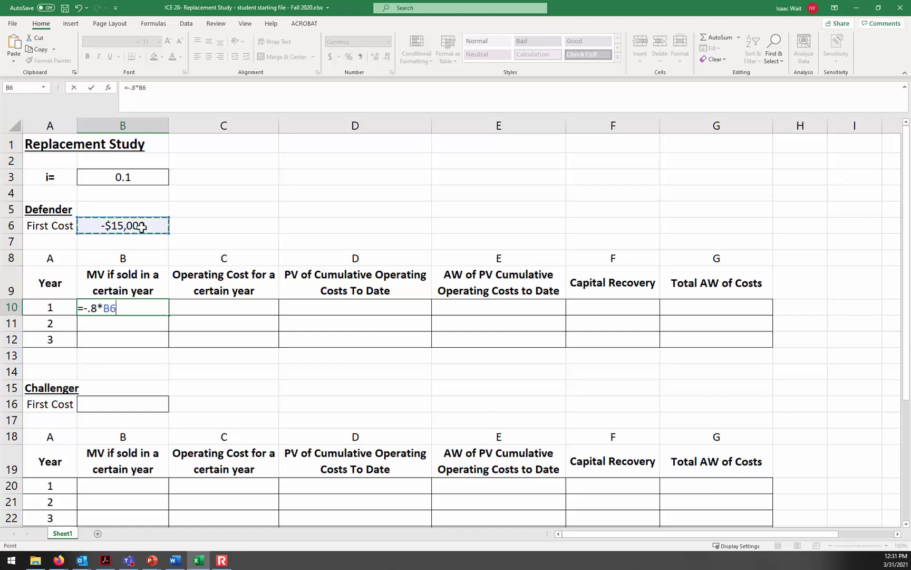
pyautogui.press('Return')
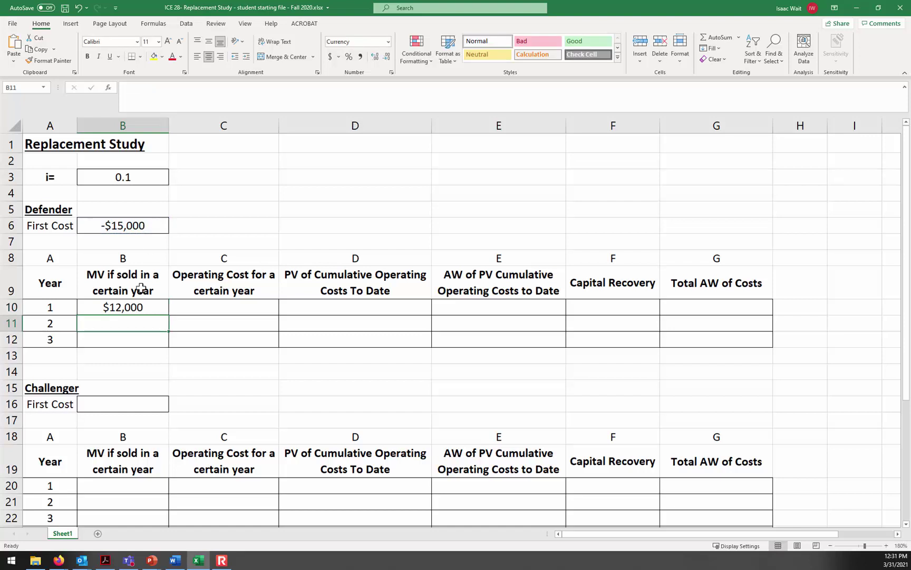
pyautogui.click(143, 307)
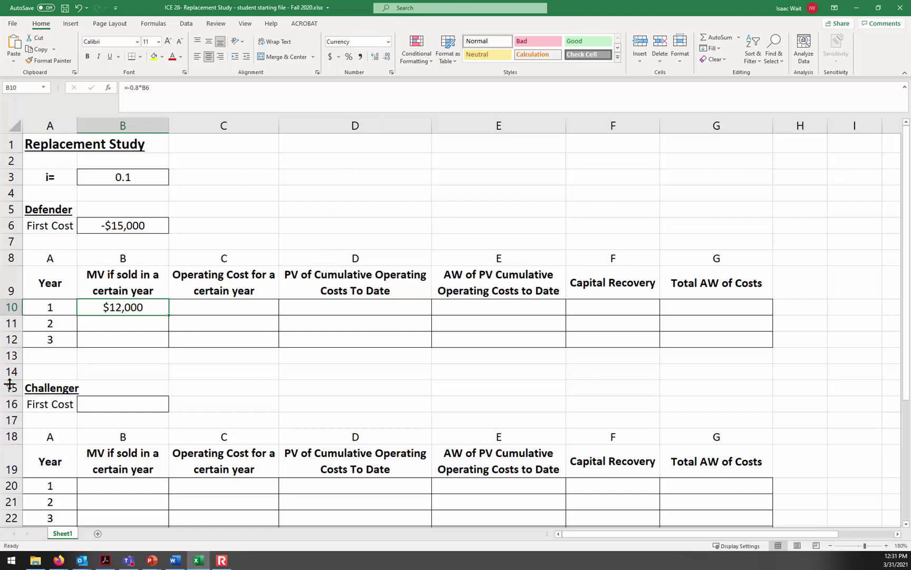
# Enter =.8*B10 in B11 and fill it to B12 for $9,600 and $7,680.
pyautogui.click(124, 324)
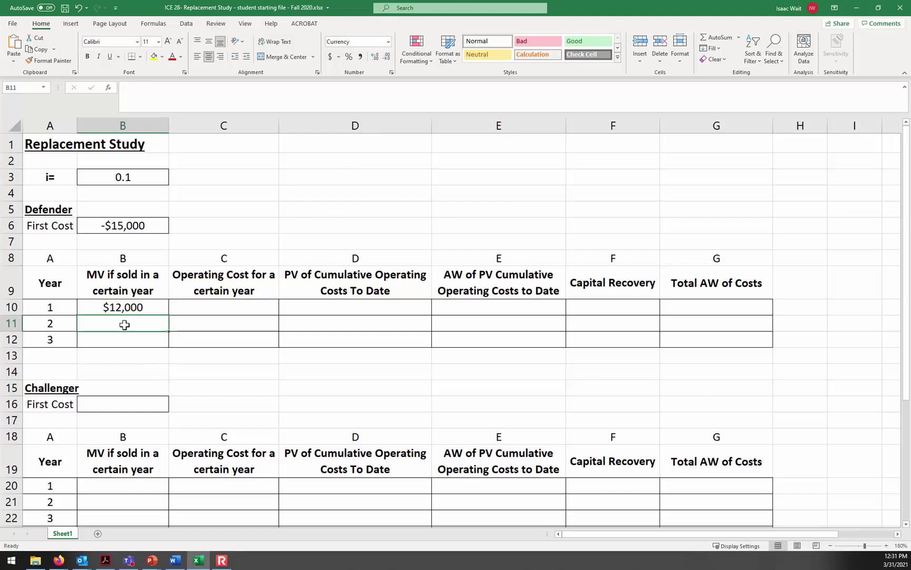
pyautogui.write('=.8')
pyautogui.press('BackSpace')
pyautogui.press('BackSpace')
pyautogui.press('BackSpace')
pyautogui.press('Up')
pyautogui.click(124, 324)
pyautogui.write('=.8')
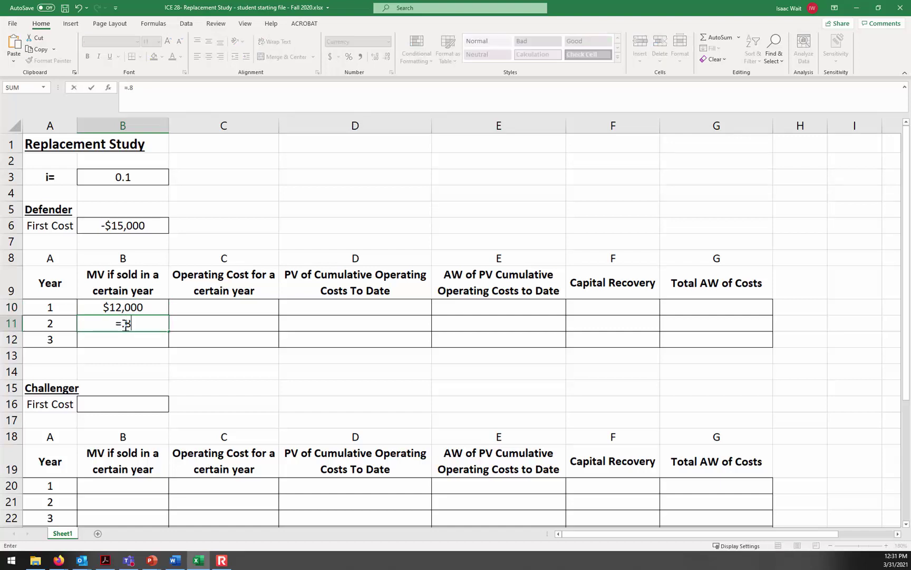
pyautogui.write('*')
pyautogui.press('Up')
pyautogui.press('Return')
pyautogui.click(124, 325)
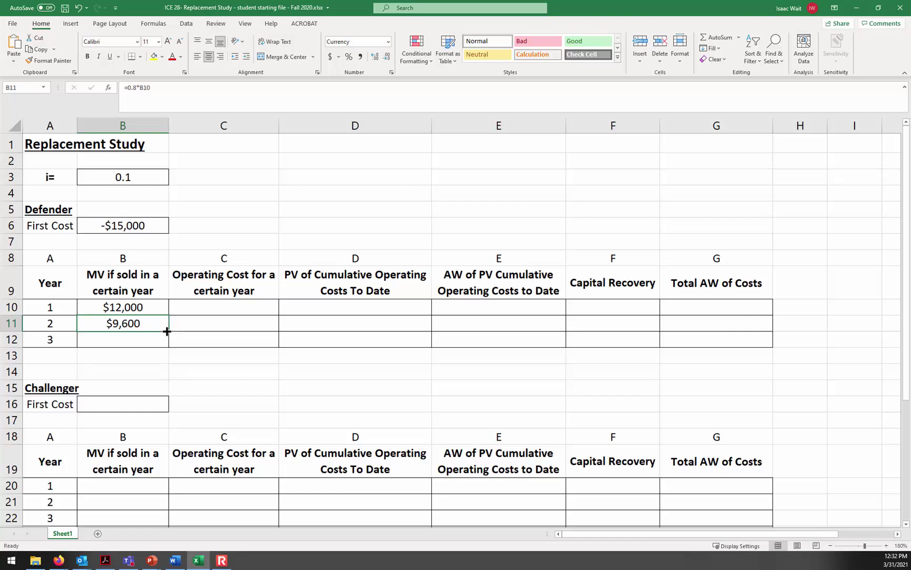
pyautogui.moveTo(167, 330); pyautogui.dragTo(166, 343)
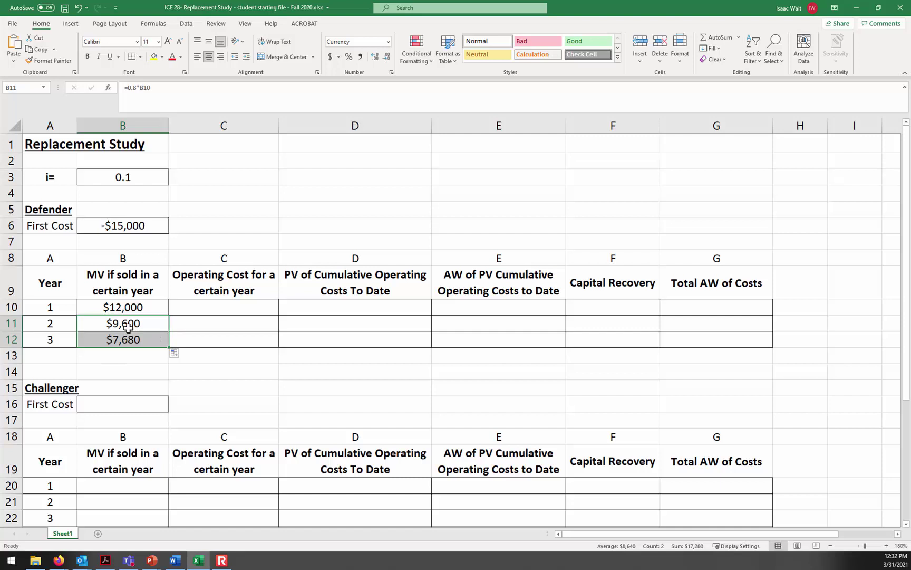
pyautogui.click(180, 561)
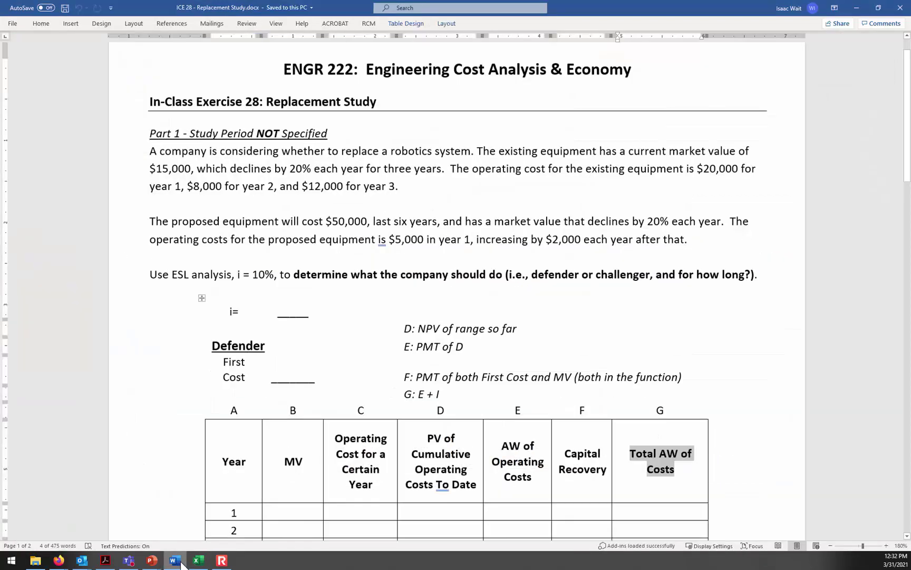
# Enter defender operating costs -2000, -8000 and -12000 in C10:C12.
pyautogui.click(179, 562)
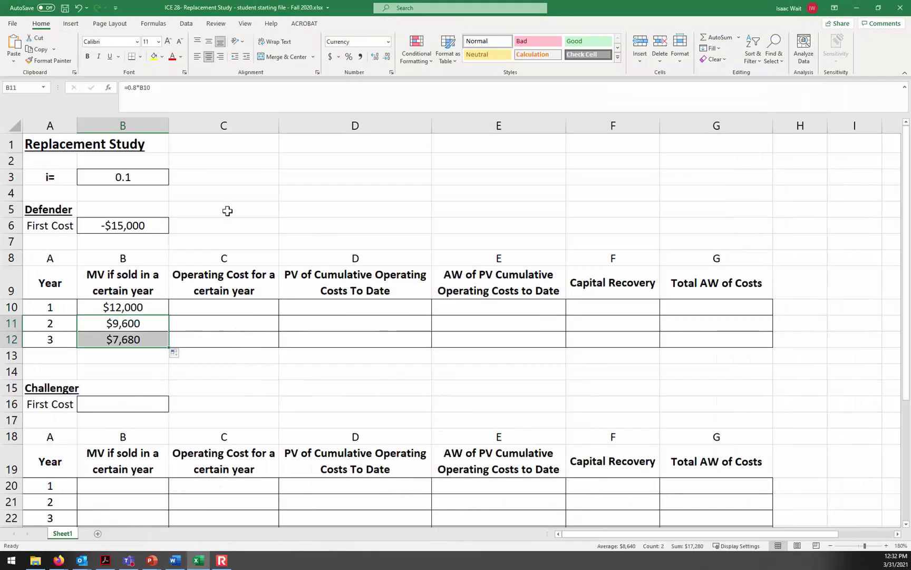
pyautogui.click(227, 305)
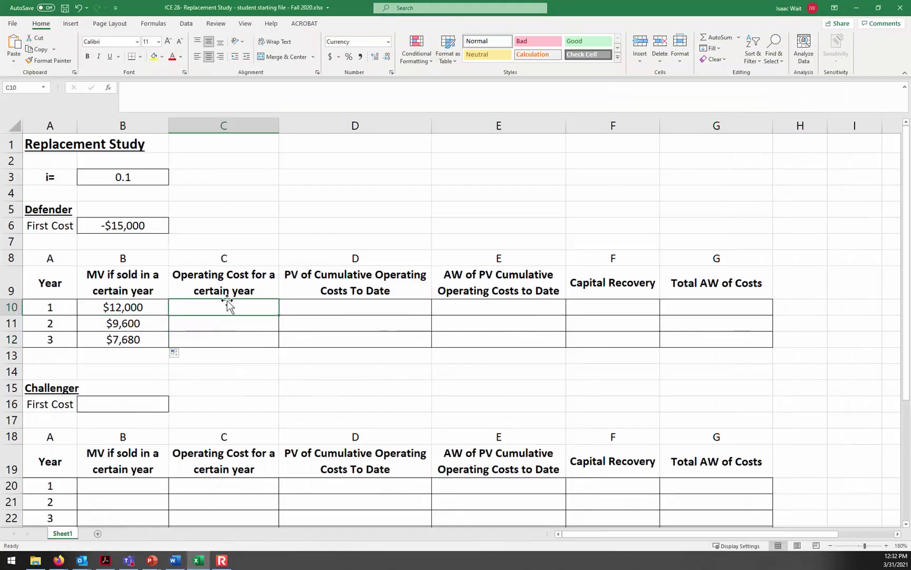
pyautogui.write('-2000')
pyautogui.press('Return')
pyautogui.write('-8000')
pyautogui.press('Return')
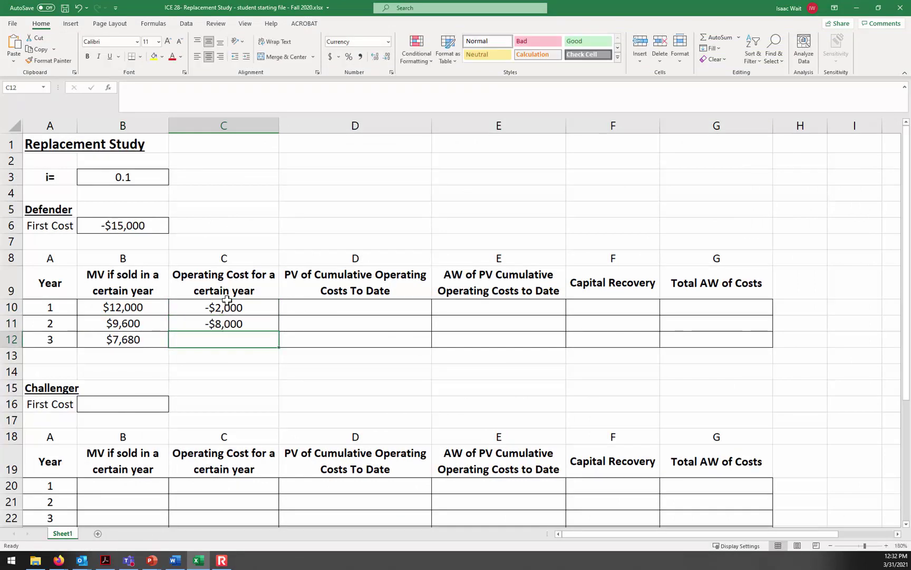
pyautogui.write('-12000')
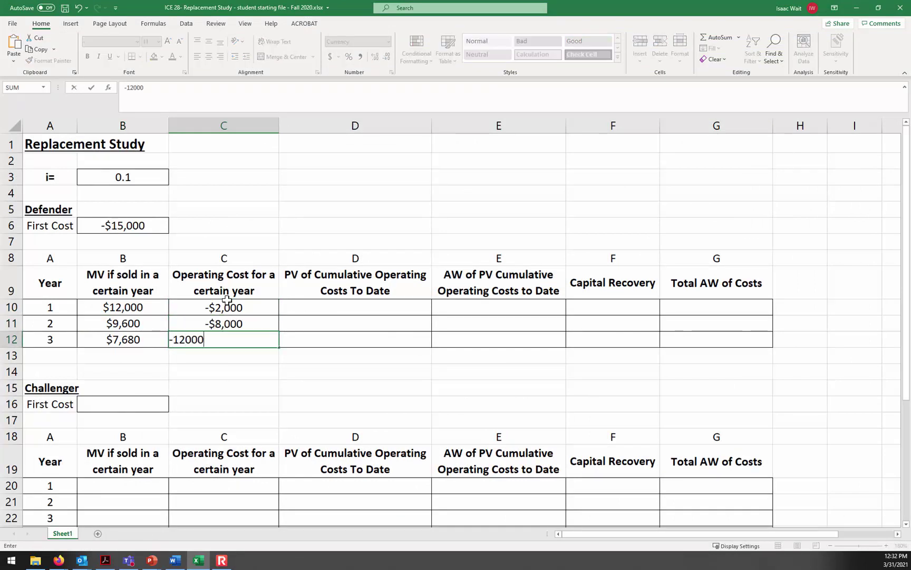
pyautogui.press('Return')
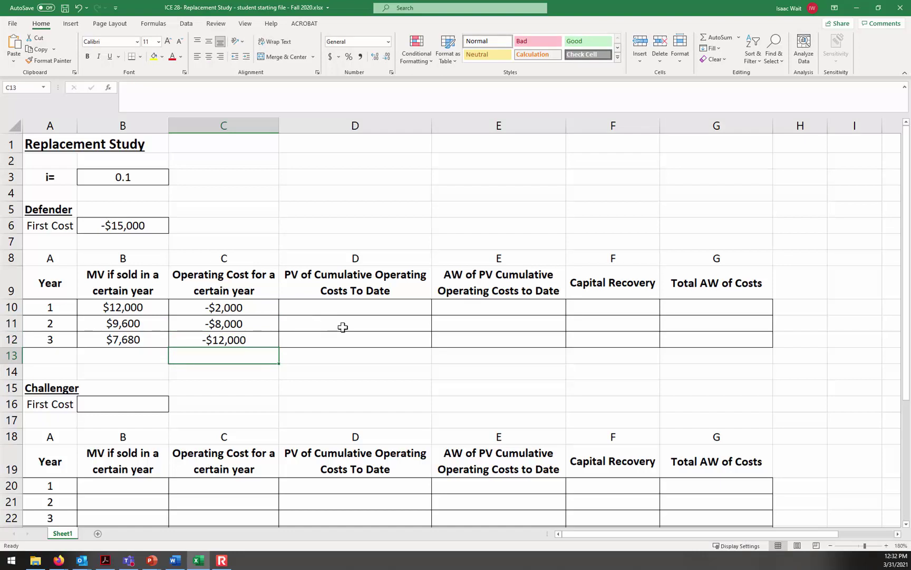
# Copy the column notes from A27:A33 and paste them into D1:D7.
pyautogui.scroll(-5, 342, 355)
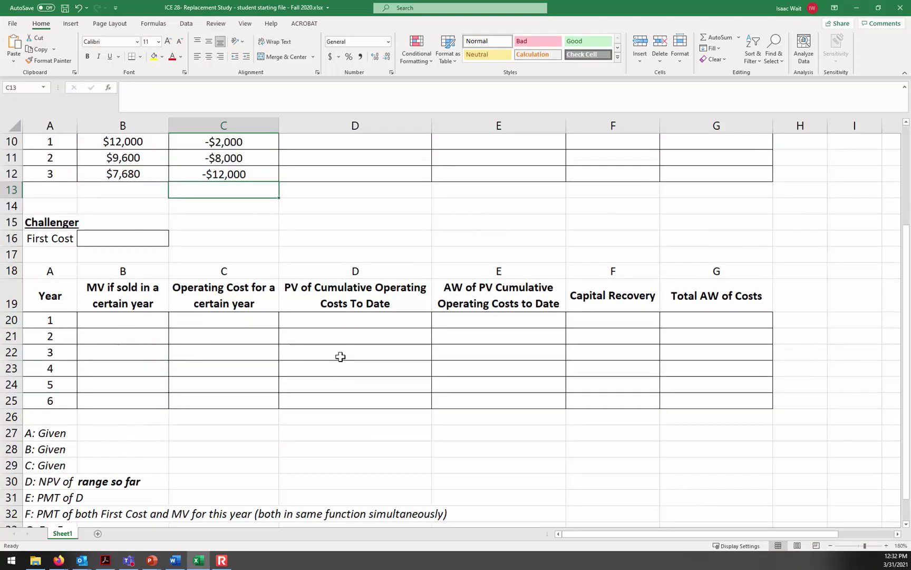
pyautogui.moveTo(46, 333); pyautogui.dragTo(36, 432)
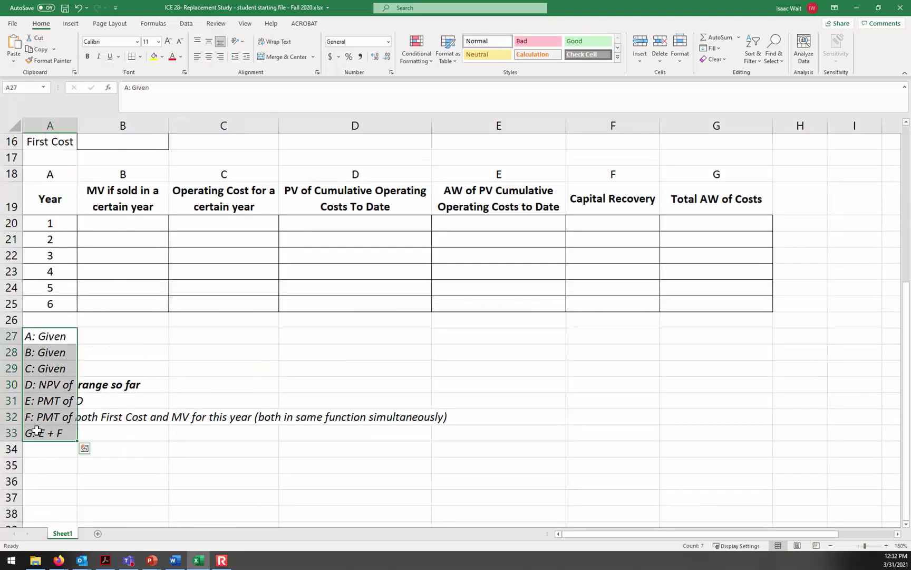
pyautogui.hotkey('ctrl', 'c')
pyautogui.scroll(5, 100, 384)
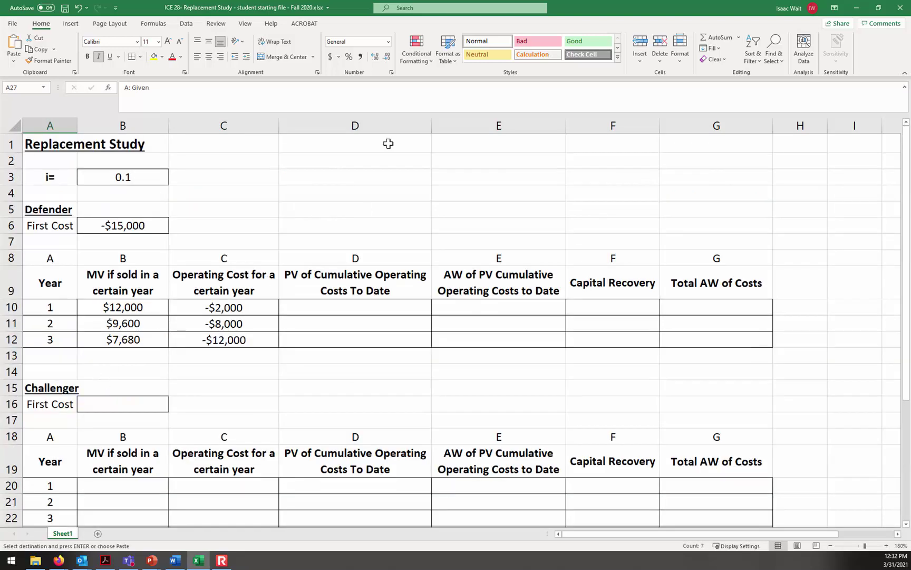
pyautogui.click(368, 144)
pyautogui.hotkey('ctrl', 'v')
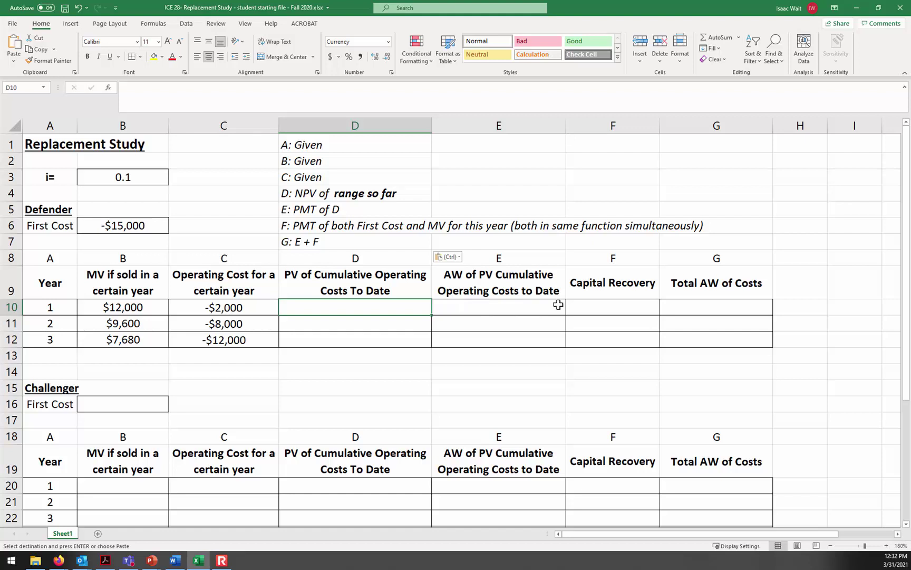
# Enter =NPV($B$3,C10) in D10 for the year 1 operating-cost present worth.
pyautogui.write('=n')
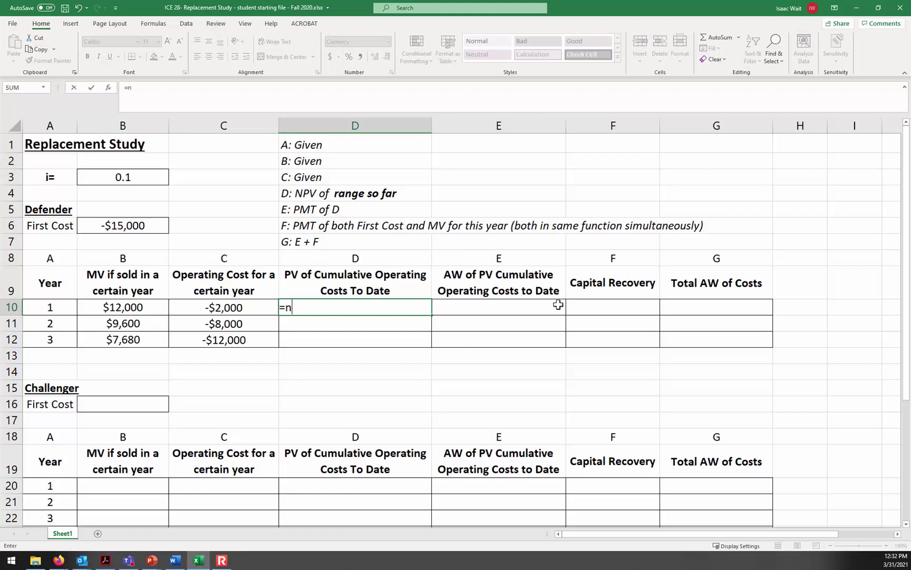
pyautogui.write('pv(')
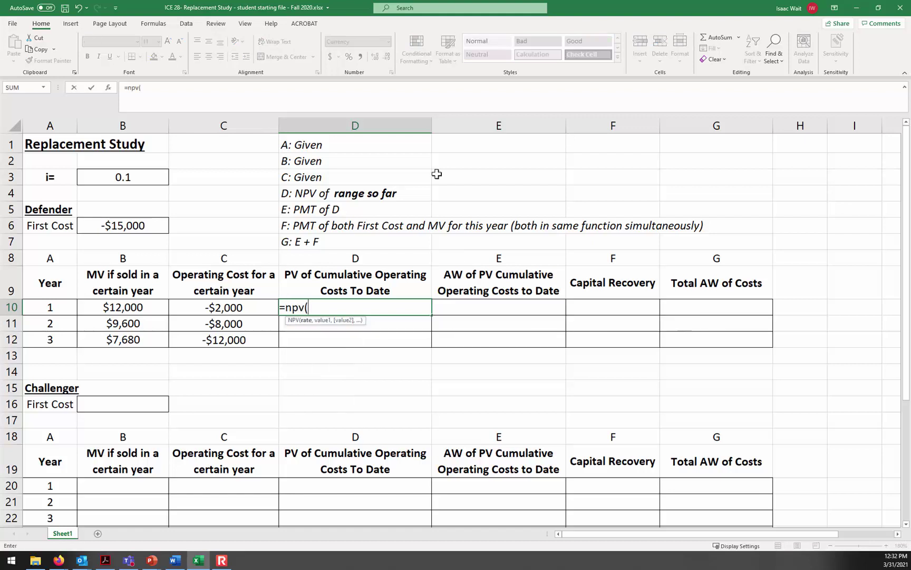
pyautogui.click(134, 180)
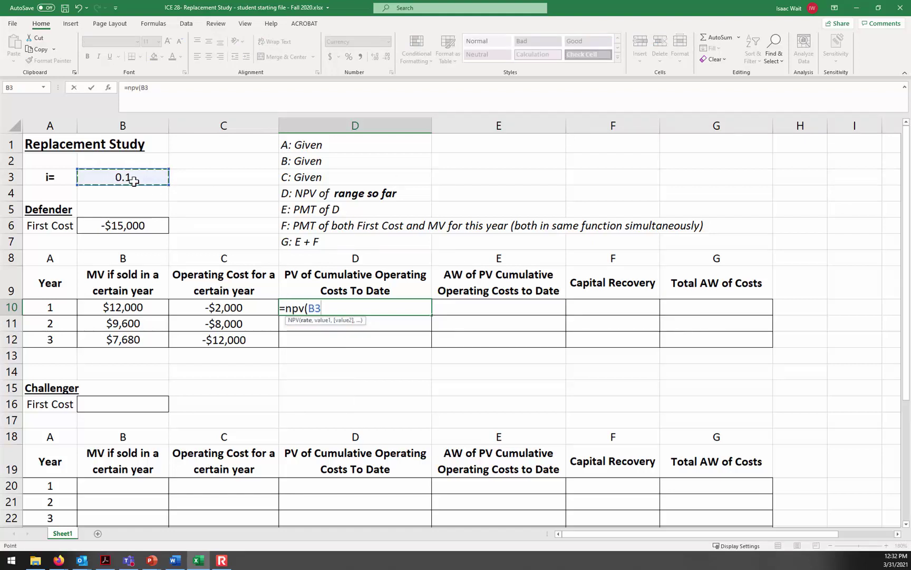
pyautogui.press('F4')
pyautogui.write(',')
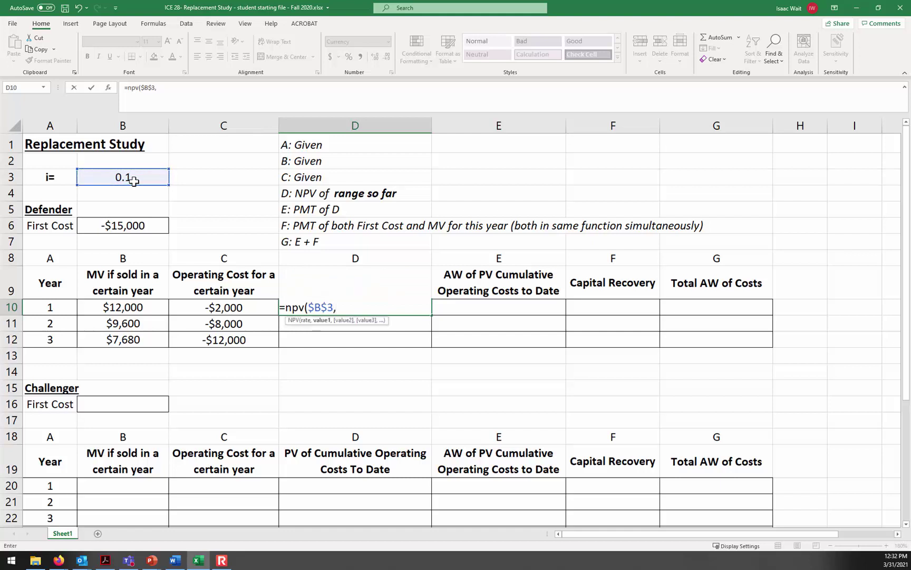
pyautogui.click(224, 307)
pyautogui.write(')')
pyautogui.press('Return')
# Enter =NPV($B$3,$C$10:C11) in D11 and fill it down to D12.
pyautogui.write('=')
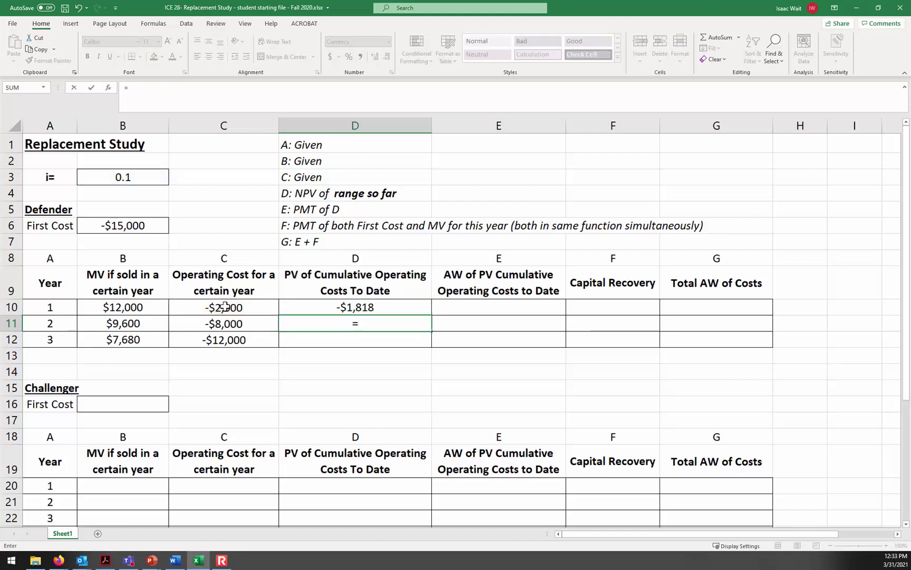
pyautogui.write('npv(')
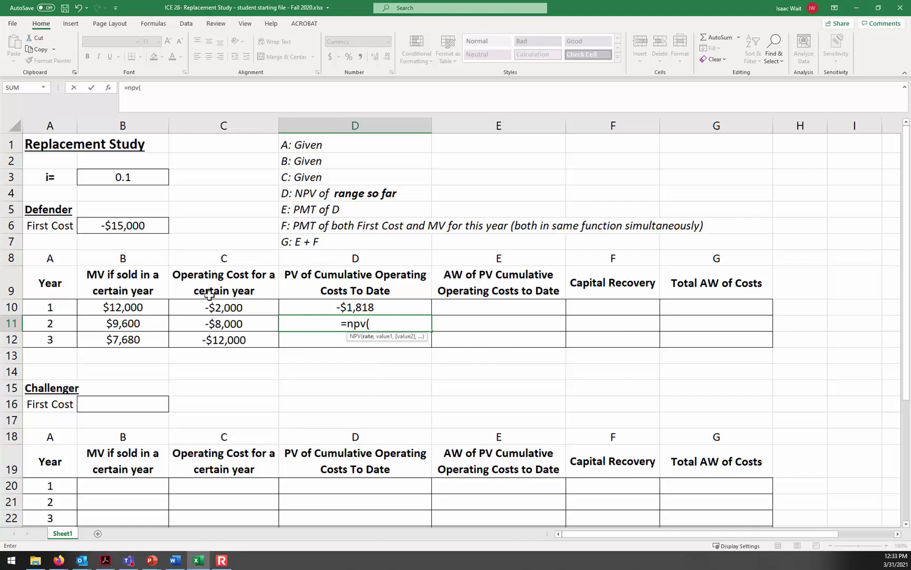
pyautogui.click(107, 179)
pyautogui.press('F4')
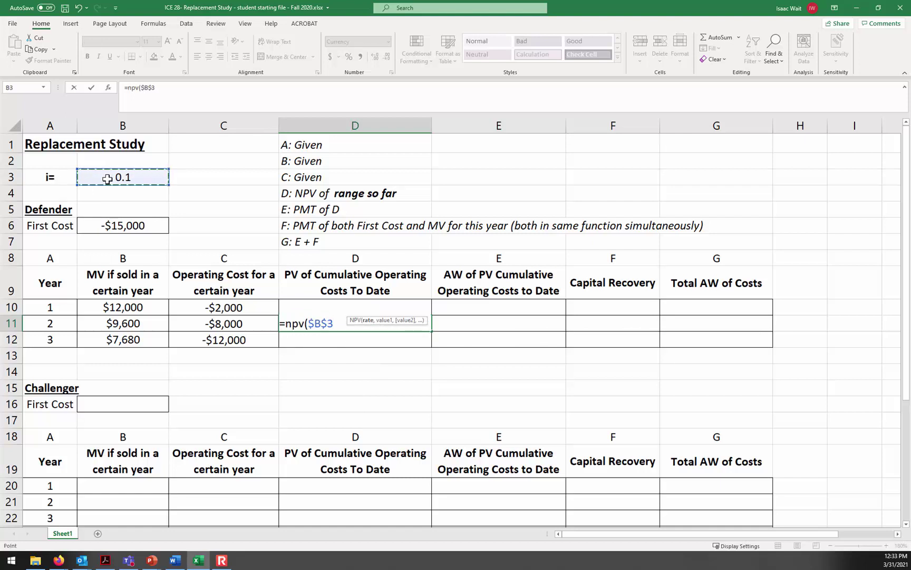
pyautogui.write(',')
pyautogui.moveTo(233, 314); pyautogui.dragTo(235, 323)
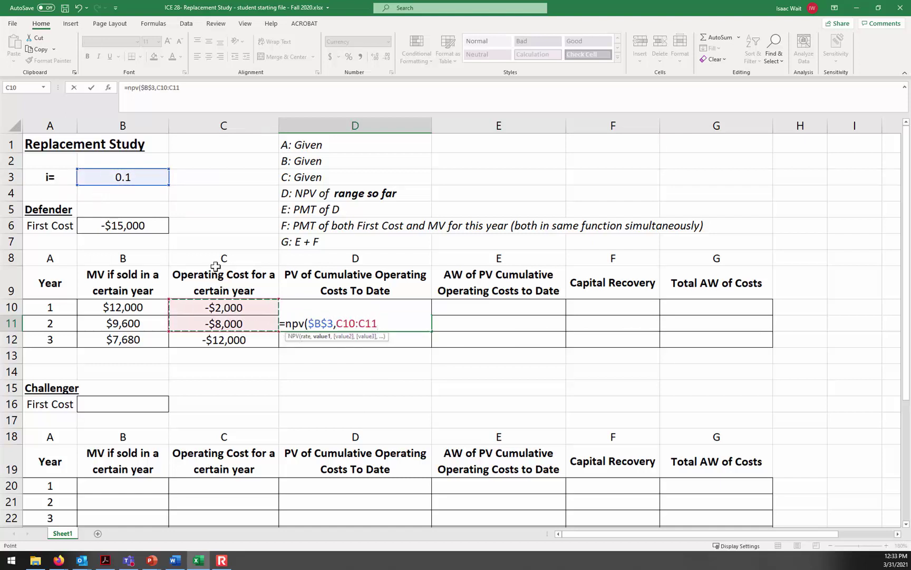
pyautogui.click(163, 91)
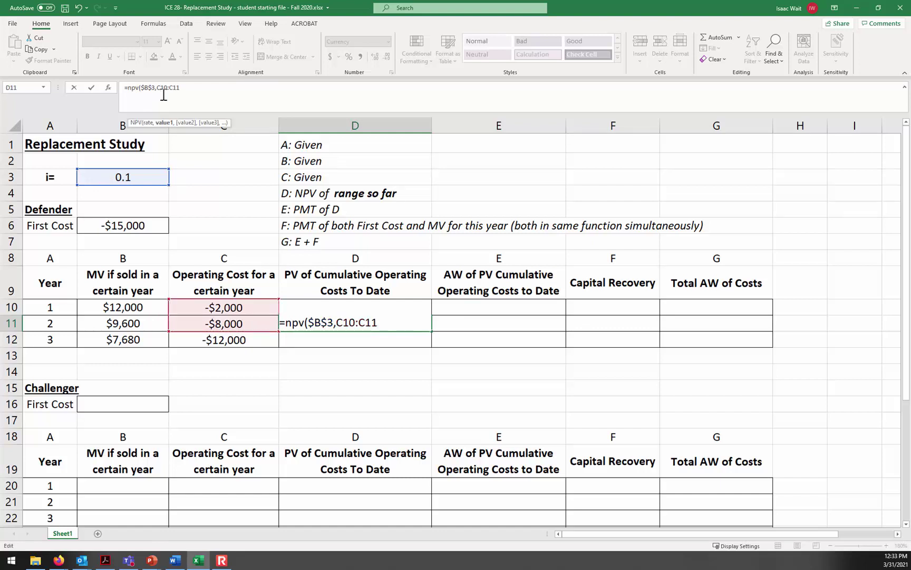
pyautogui.press('F4')
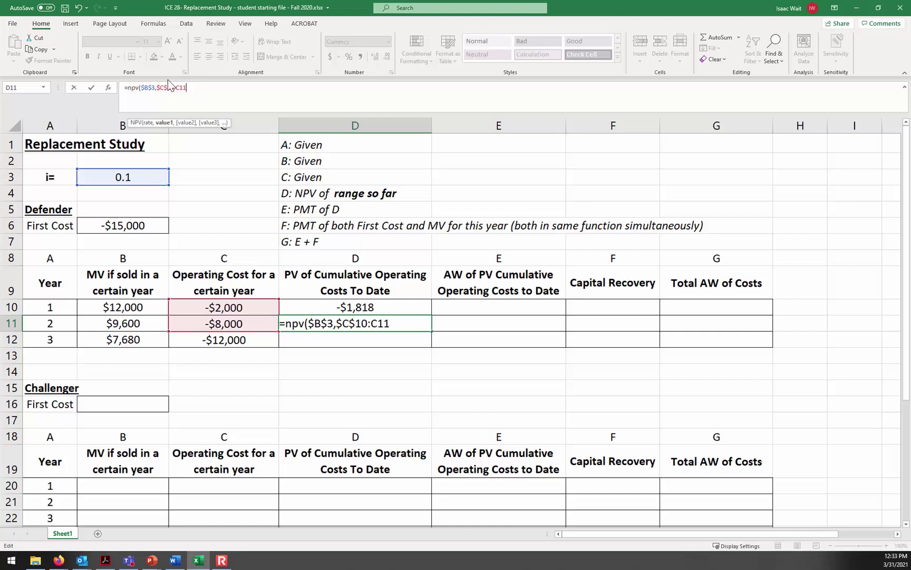
pyautogui.write(')')
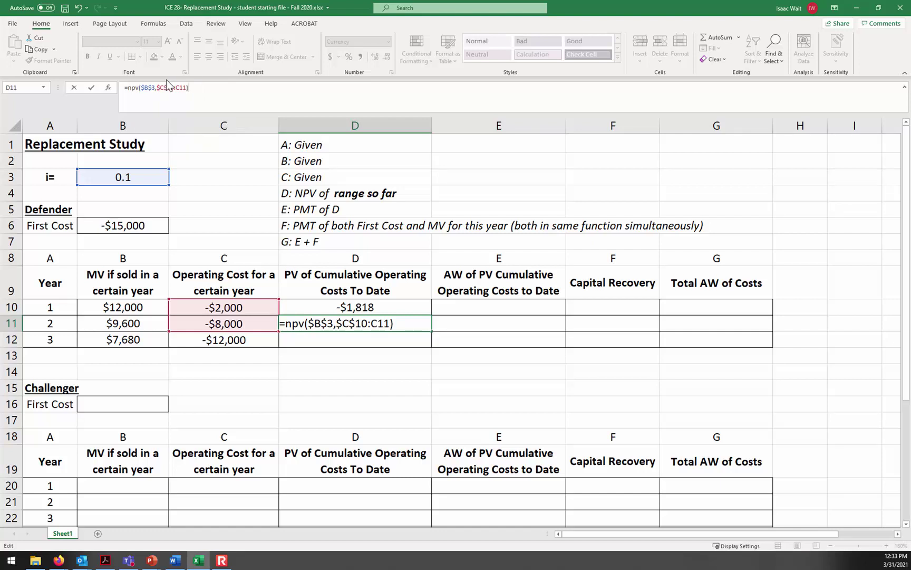
pyautogui.press('Return')
pyautogui.click(415, 330)
pyautogui.moveTo(431, 331); pyautogui.dragTo(402, 351)
pyautogui.click(400, 343)
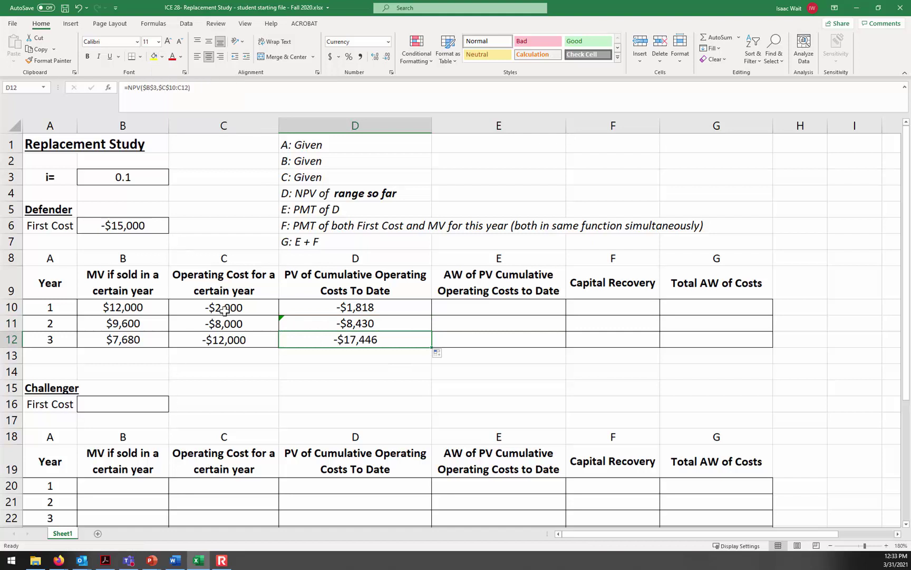
pyautogui.click(178, 562)
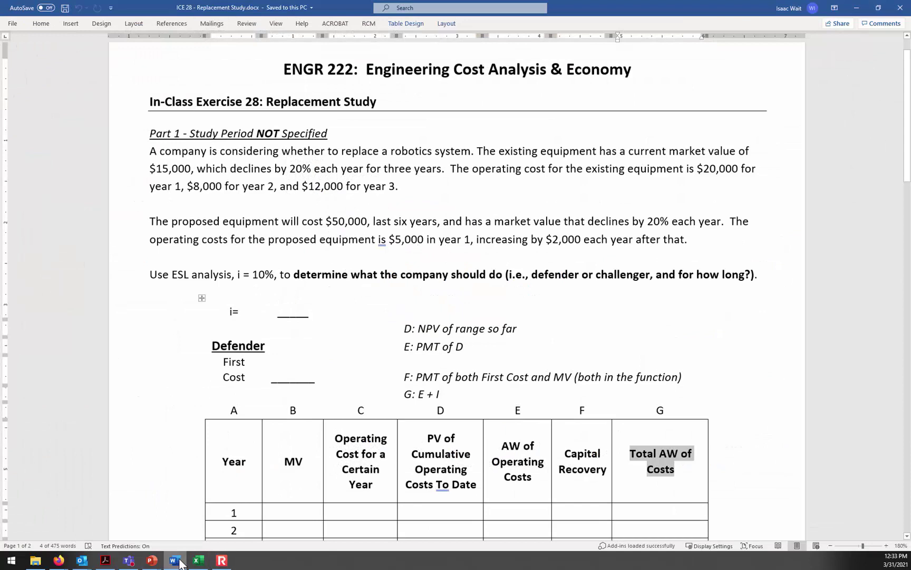
# Correct the defender year 1 operating cost in C10 to -$20,000.
pyautogui.click(198, 560)
pyautogui.click(241, 305)
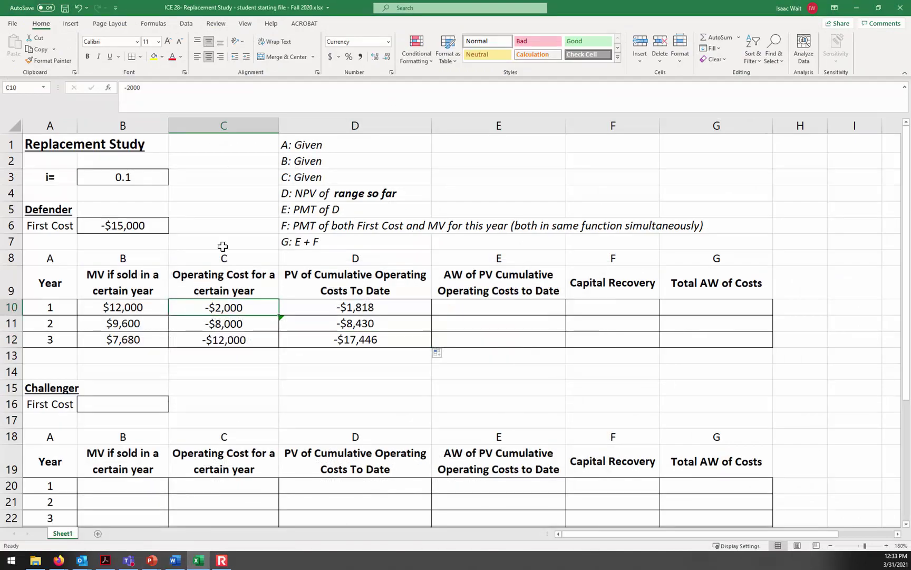
pyautogui.click(207, 96)
pyautogui.write('0')
pyautogui.press('Return')
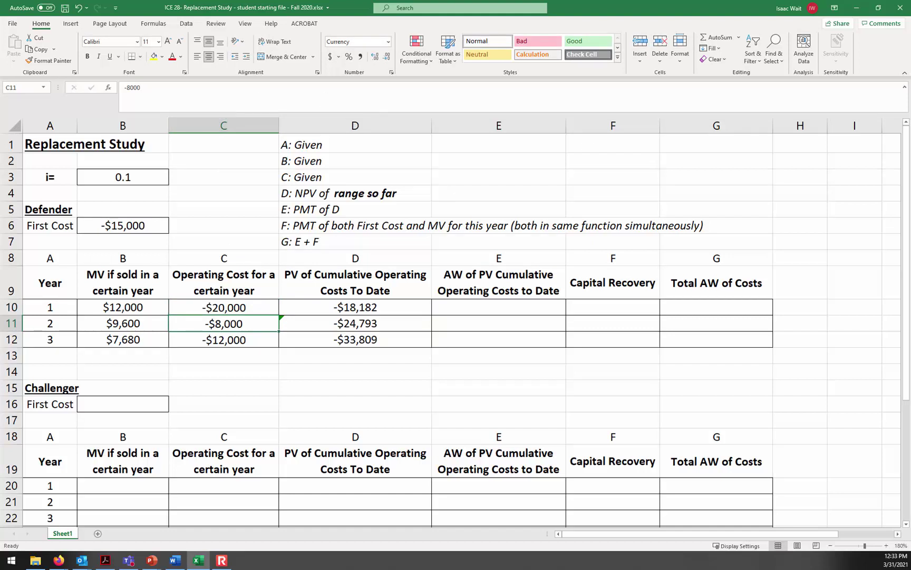
# Check the operating costs in C10:C12, then delete the NPV results in D10:D12.
pyautogui.click(376, 313)
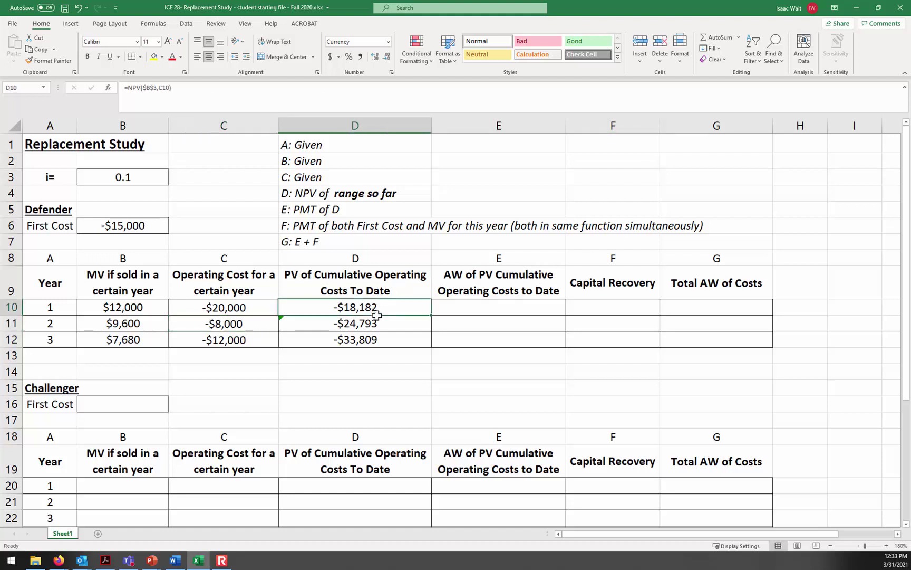
pyautogui.moveTo(377, 314); pyautogui.dragTo(377, 338)
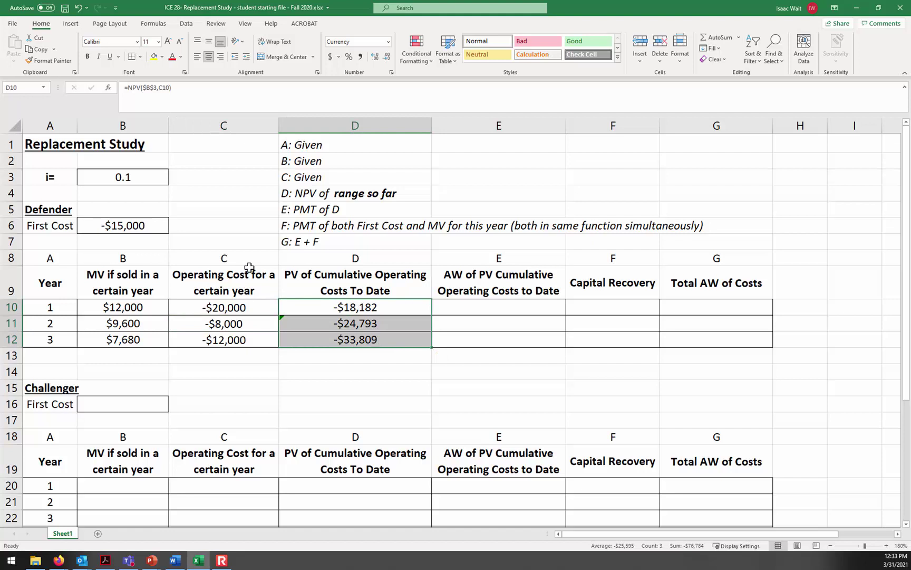
pyautogui.click(364, 342)
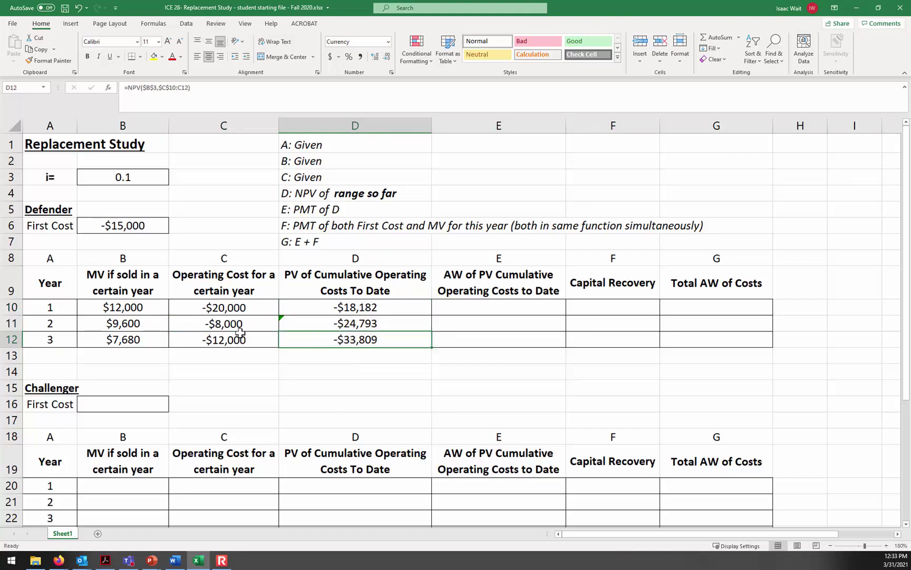
pyautogui.click(231, 307)
pyautogui.click(233, 322)
pyautogui.click(236, 339)
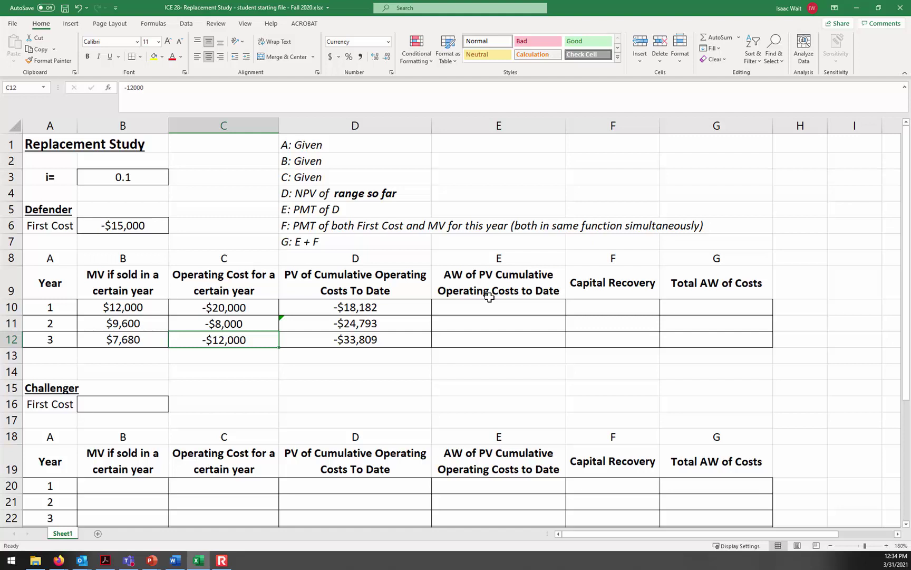
pyautogui.moveTo(354, 310); pyautogui.dragTo(353, 340)
pyautogui.press('Delete')
# Enter =NPV(B3,C10) in D10, giving a year-1 PV of -$18,182.
pyautogui.click(322, 326)
pyautogui.press('Up')
pyautogui.write('=npv(')
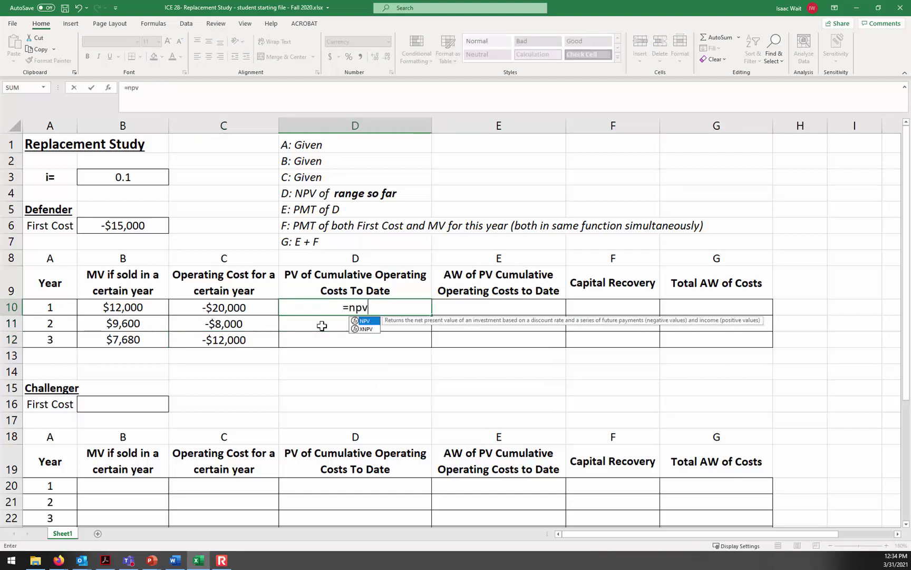
pyautogui.click(121, 178)
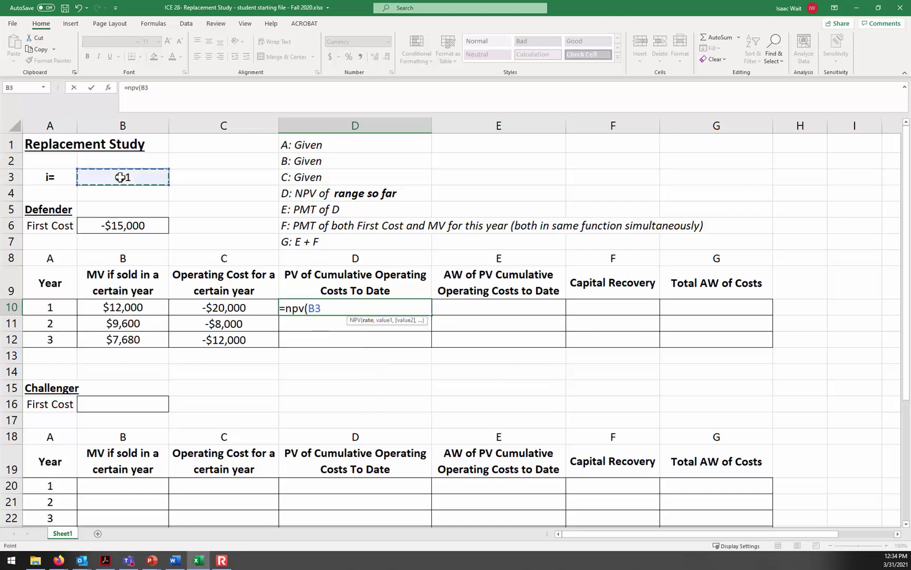
pyautogui.write(',')
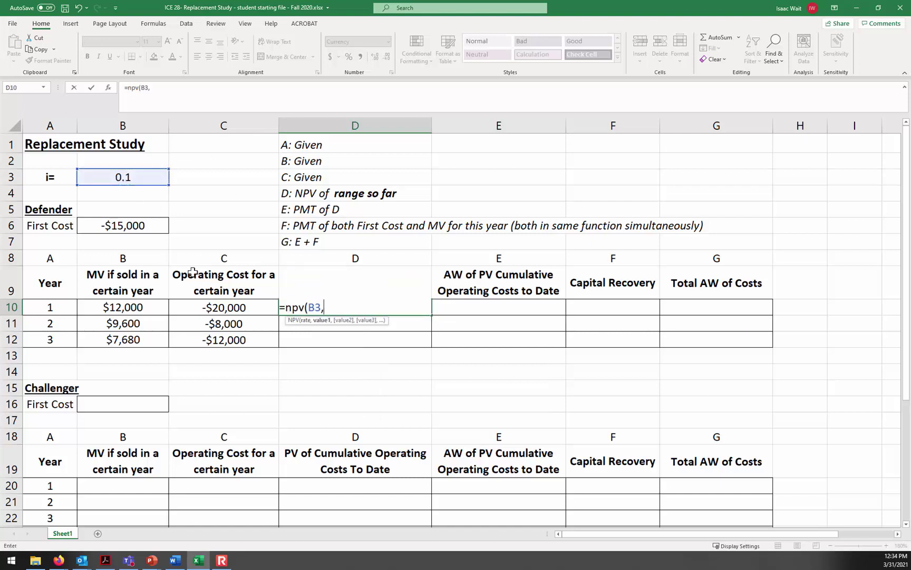
pyautogui.click(239, 309)
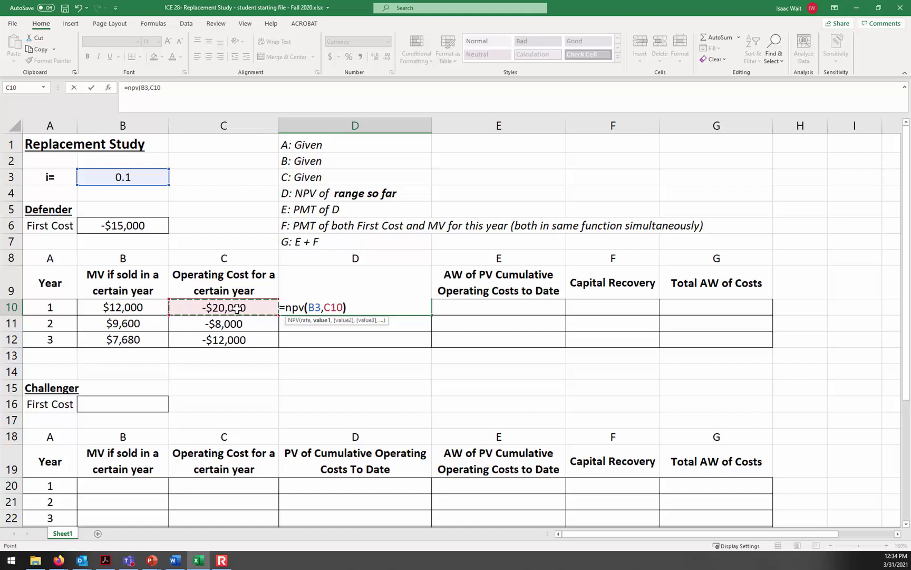
pyautogui.write(')')
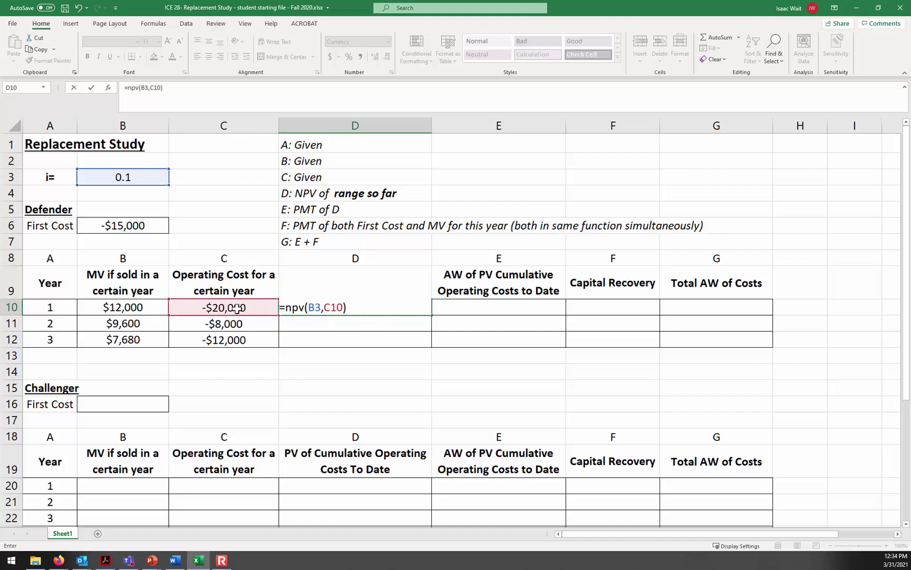
pyautogui.press('Return')
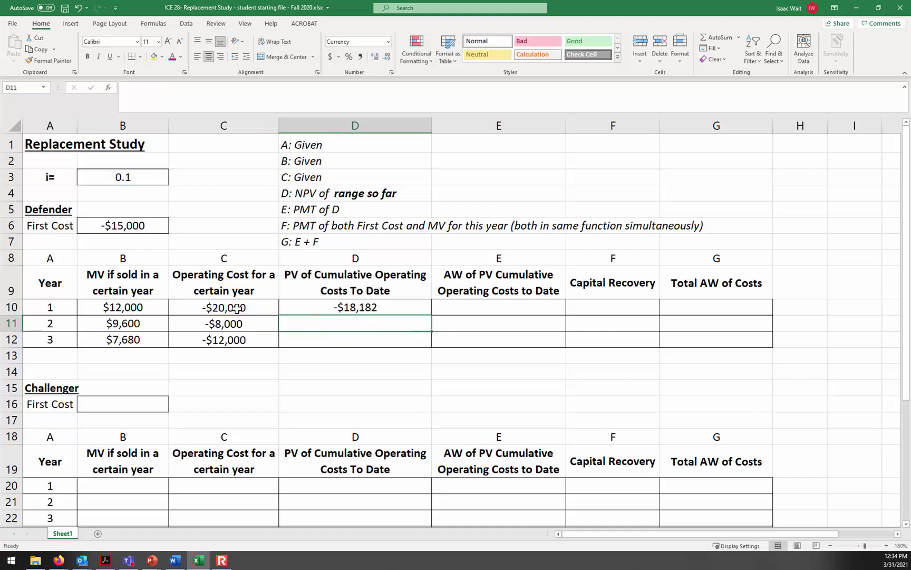
# Enter =NPV(B3,C10:C11) and =NPV(B3,C10:C12) in D11 and D12 (-$24,793, -$33,809).
pyautogui.write('=np')
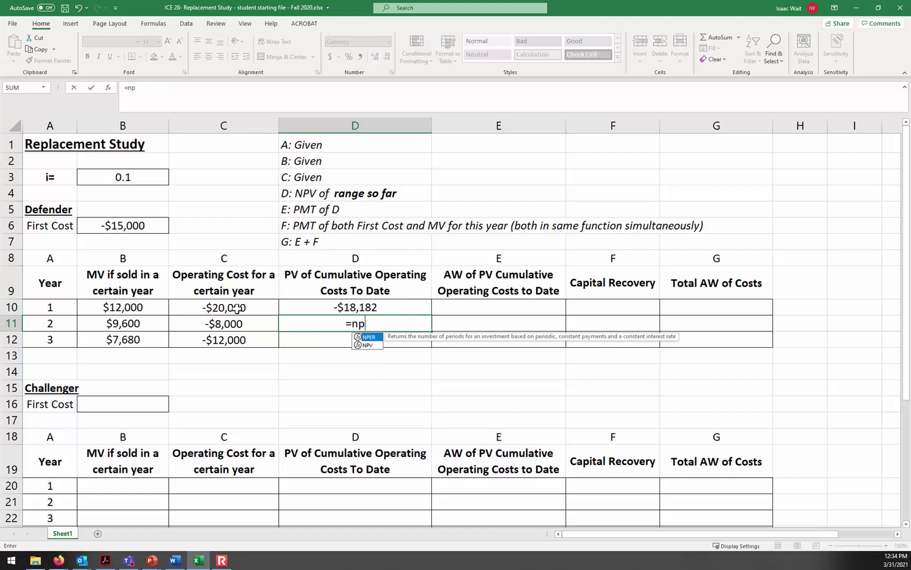
pyautogui.write('v(')
pyautogui.click(139, 177)
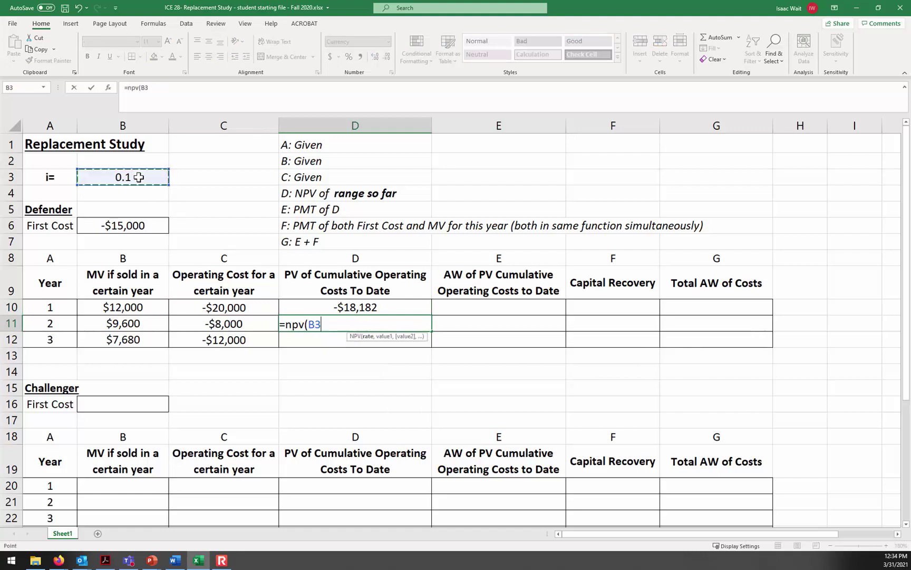
pyautogui.write(',')
pyautogui.moveTo(225, 306); pyautogui.dragTo(222, 322)
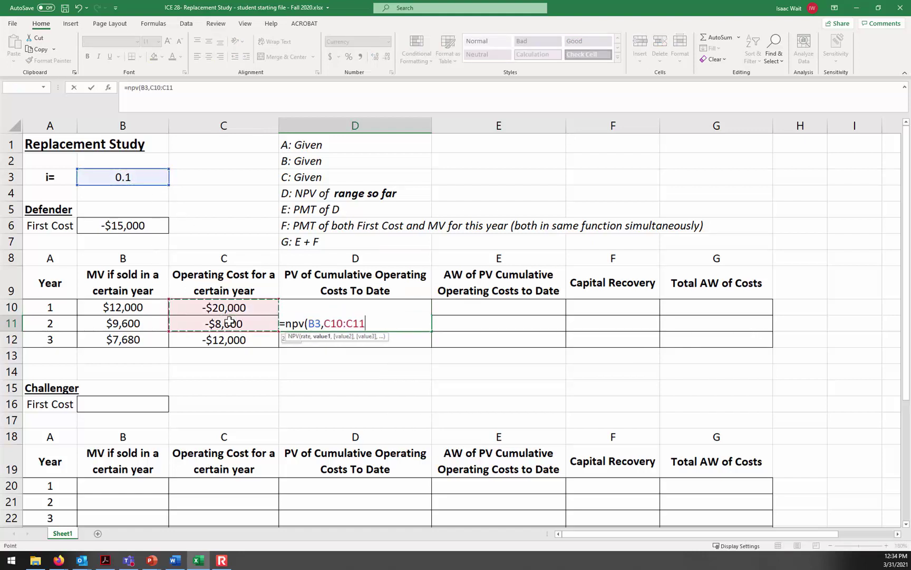
pyautogui.press('Return')
pyautogui.write('=npv(')
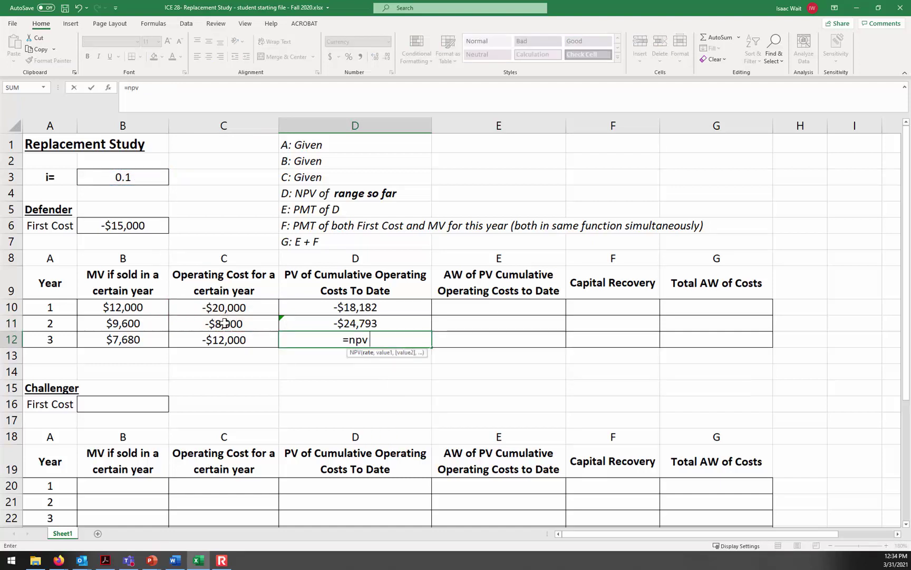
pyautogui.click(143, 176)
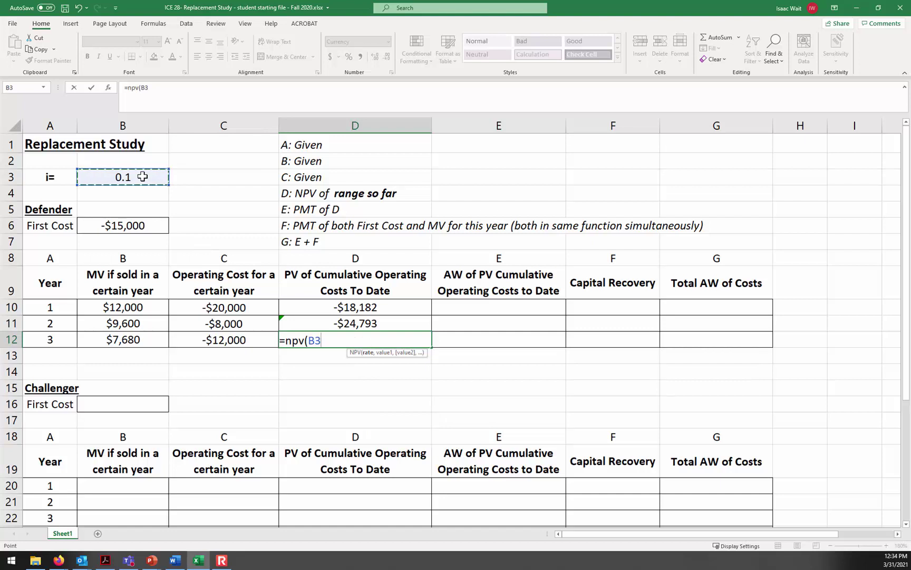
pyautogui.write(',')
pyautogui.moveTo(214, 307); pyautogui.dragTo(222, 337)
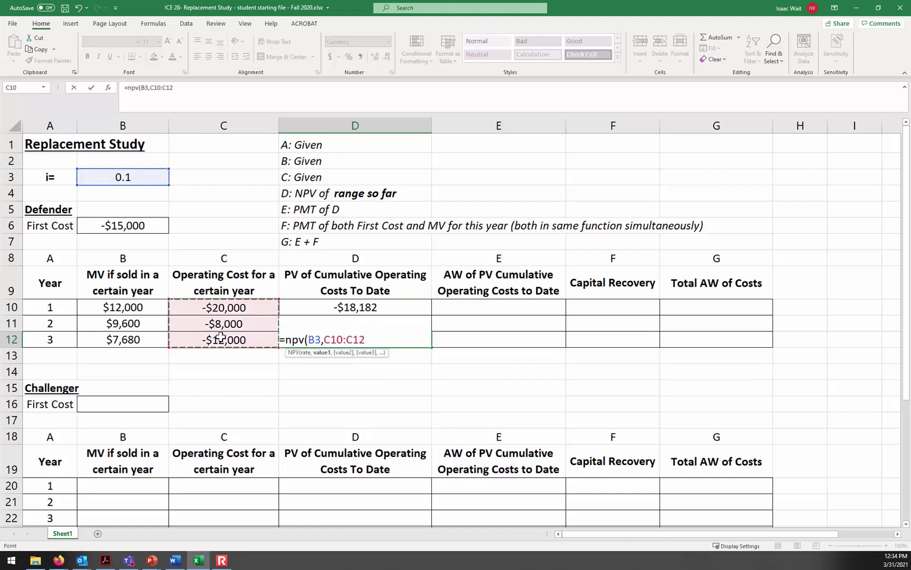
pyautogui.press('Return')
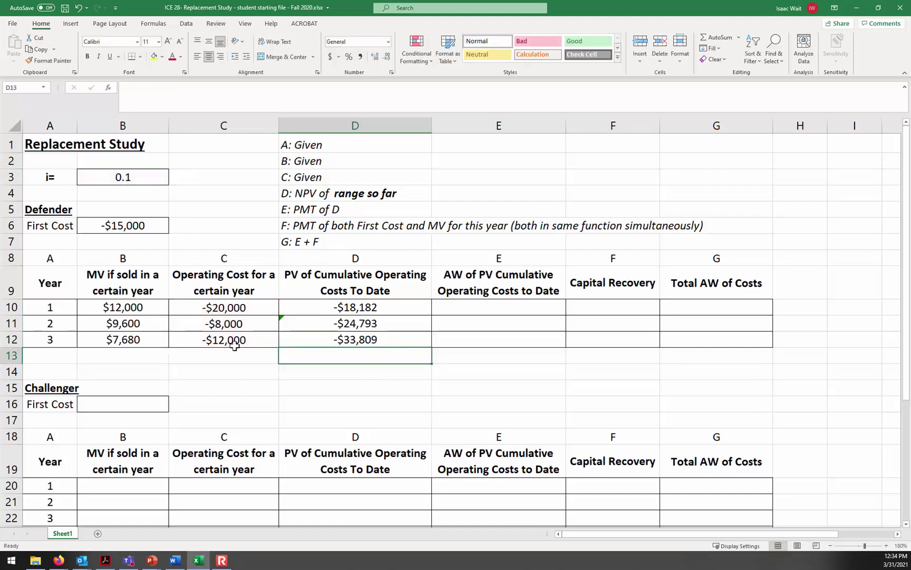
pyautogui.click(466, 304)
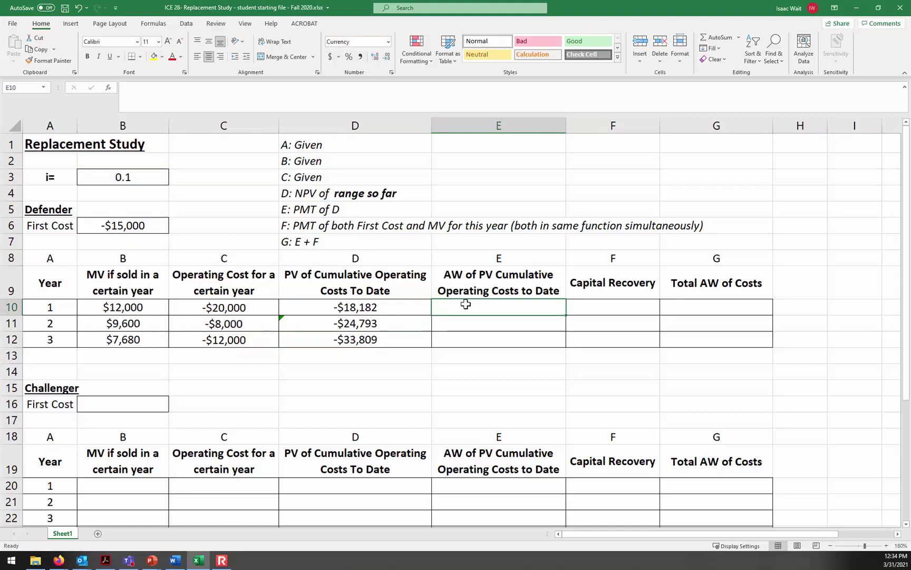
# Enter =PMT($B$3,A10,-D10) in E10 for a year-1 AW of -$20,000.
pyautogui.click(297, 212)
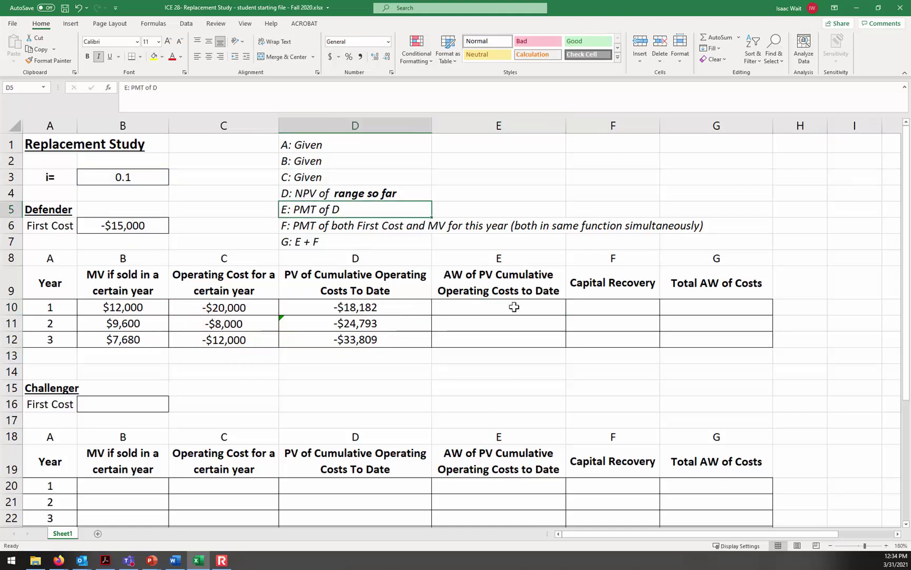
pyautogui.click(472, 307)
pyautogui.write('=')
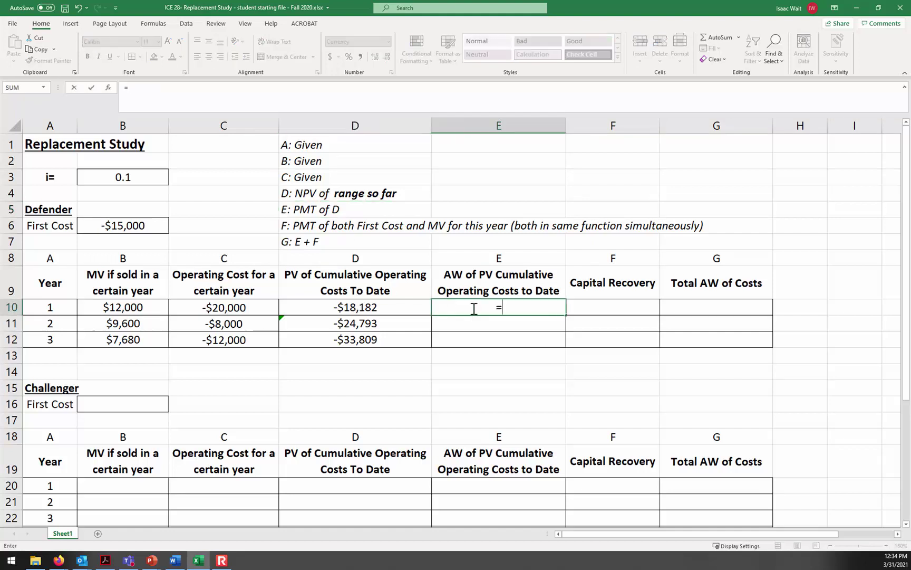
pyautogui.write('pmt(')
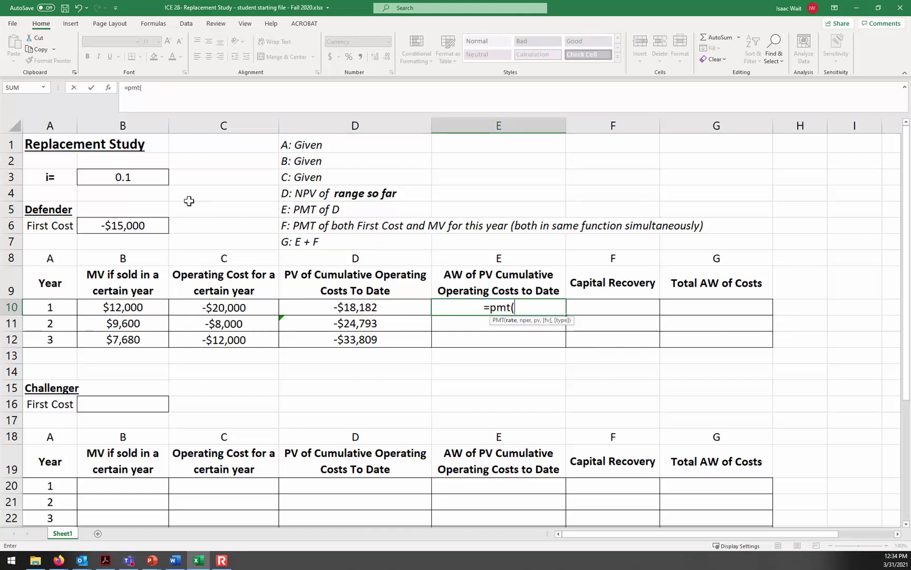
pyautogui.click(140, 178)
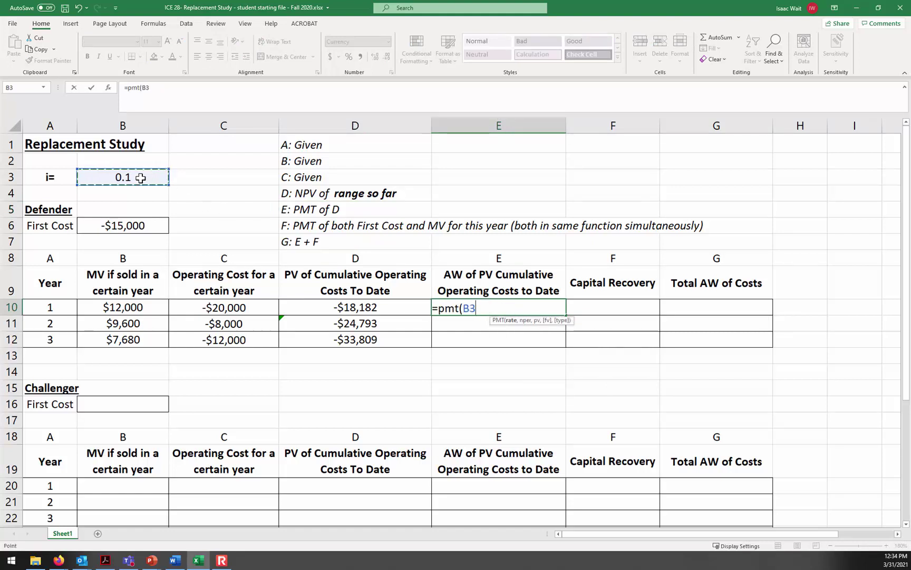
pyautogui.press('F4')
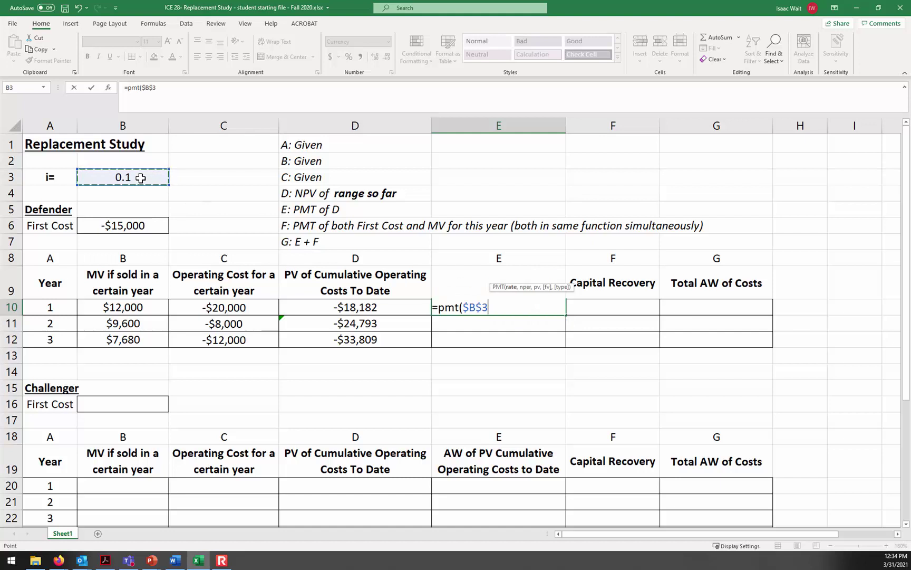
pyautogui.write(',')
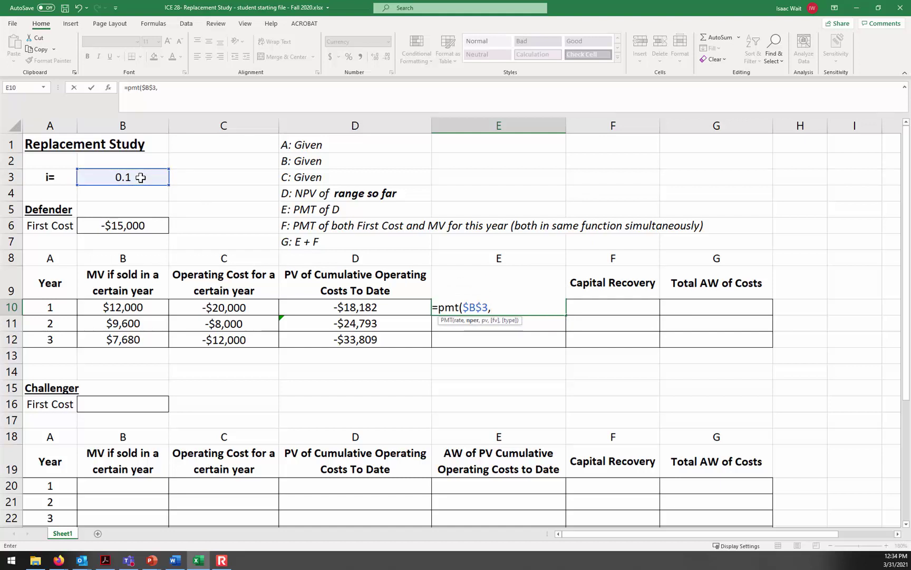
pyautogui.click(60, 307)
pyautogui.write(',-')
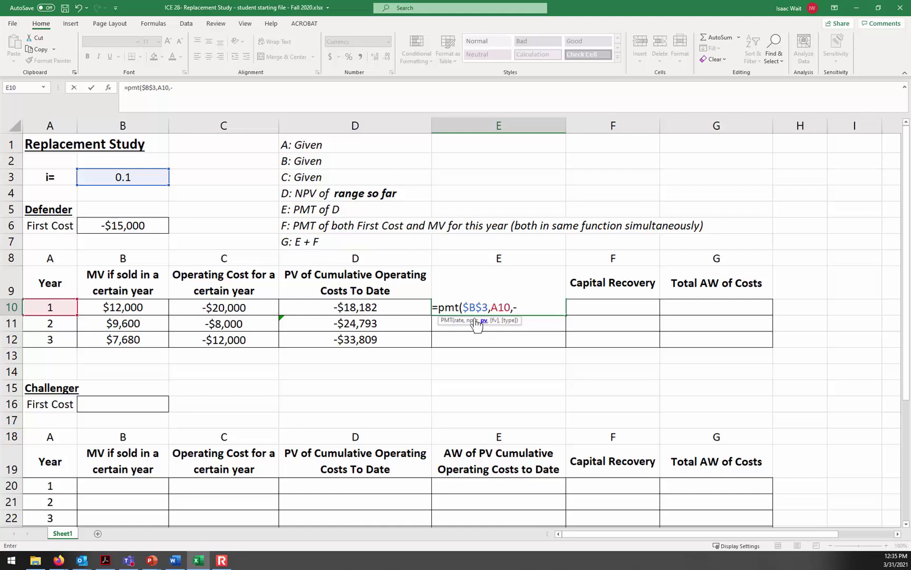
pyautogui.click(384, 306)
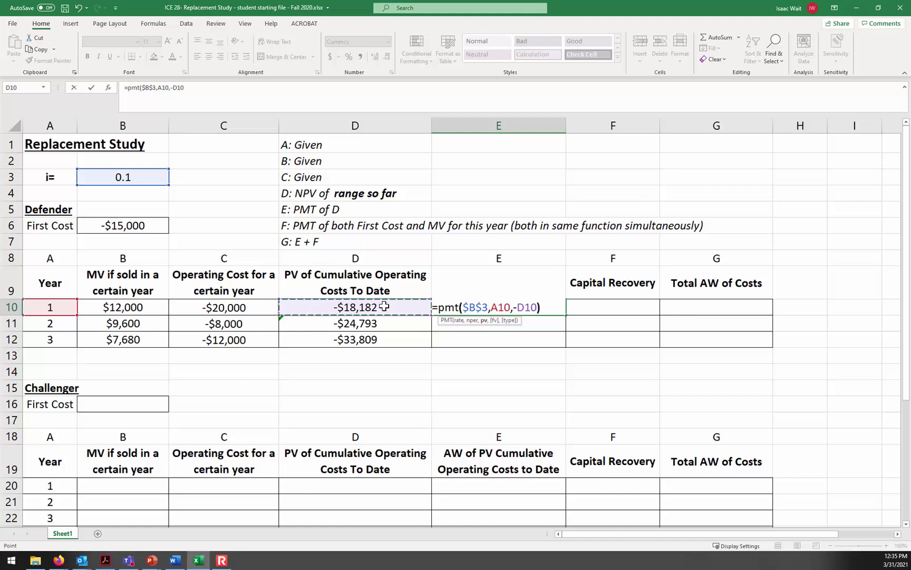
pyautogui.write(')')
pyautogui.press('Return')
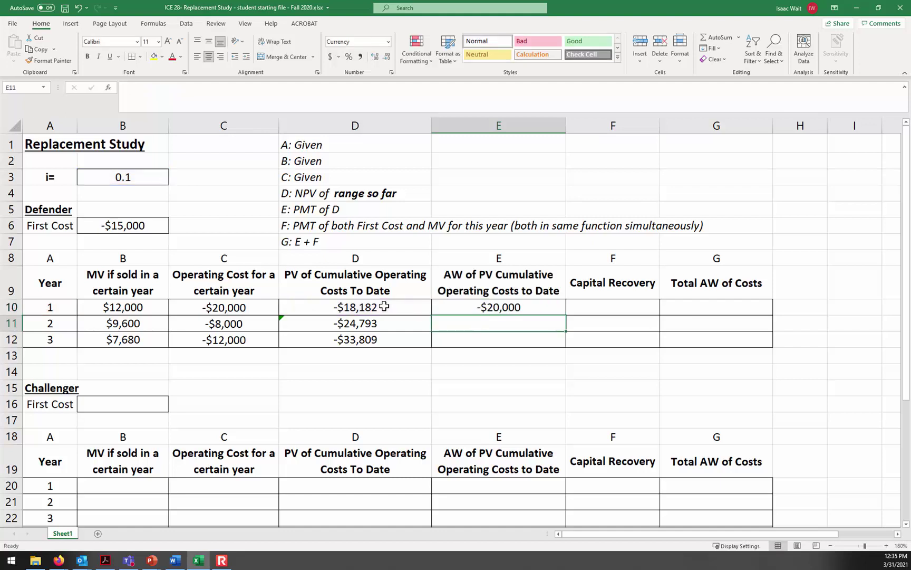
# Copy the AW formula down to E12, giving -$14,286 and -$13,595.
pyautogui.click(232, 309)
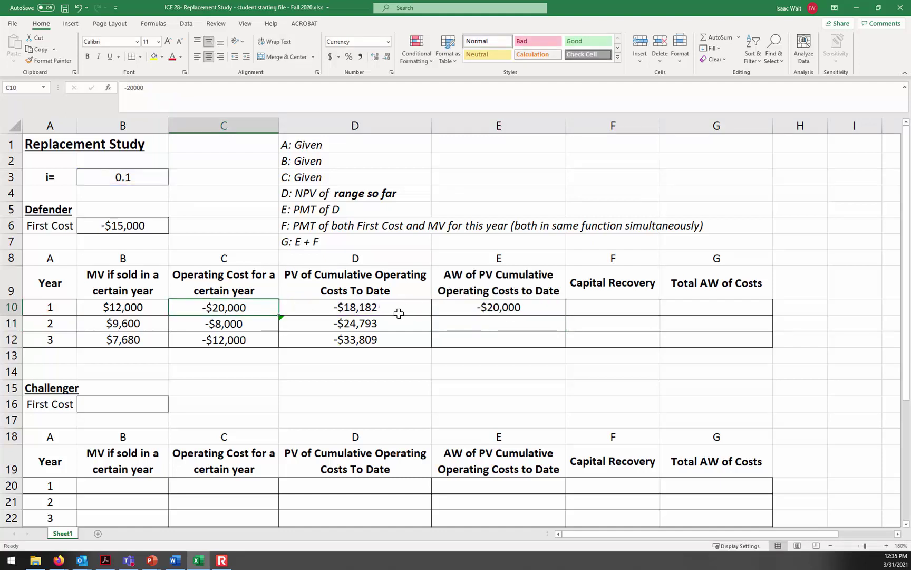
pyautogui.click(563, 311)
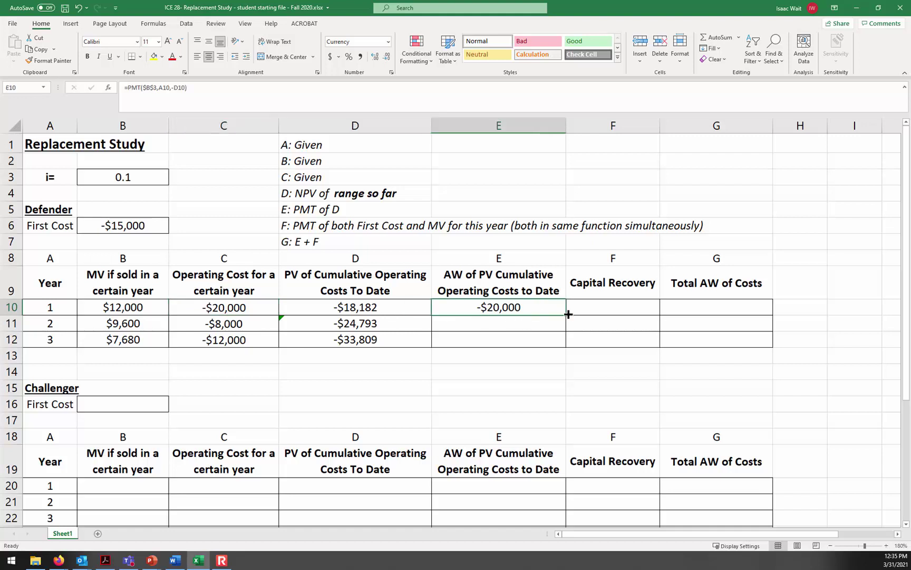
pyautogui.moveTo(568, 314); pyautogui.dragTo(568, 346)
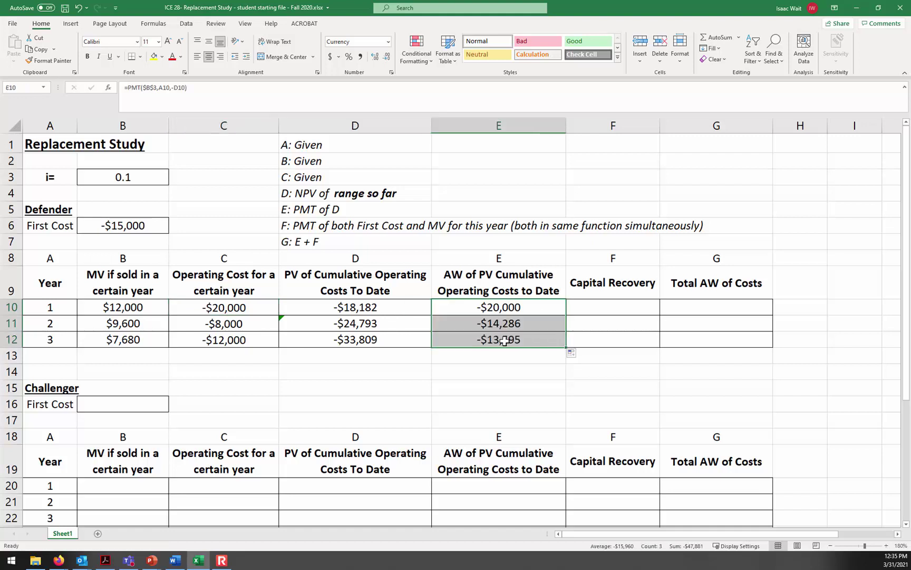
pyautogui.click(505, 342)
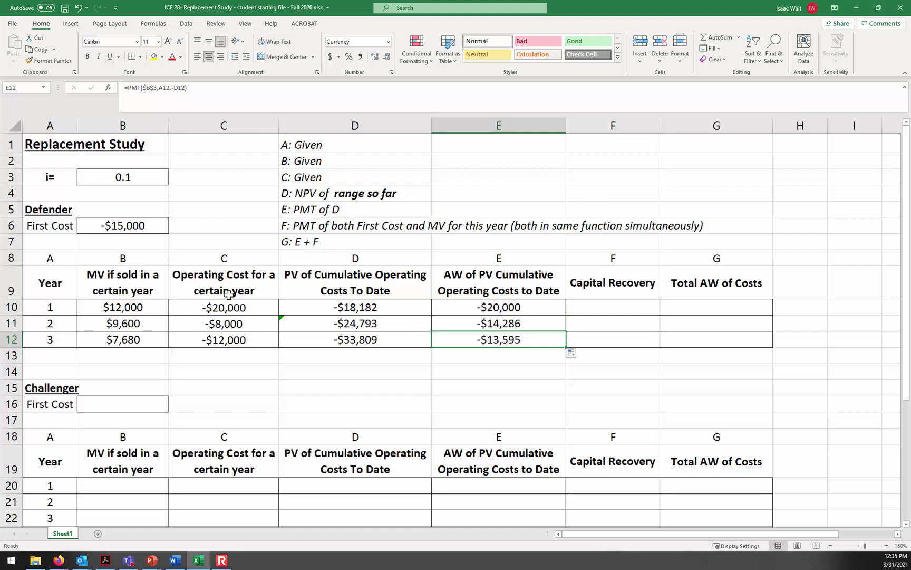
pyautogui.click(248, 308)
pyautogui.click(247, 322)
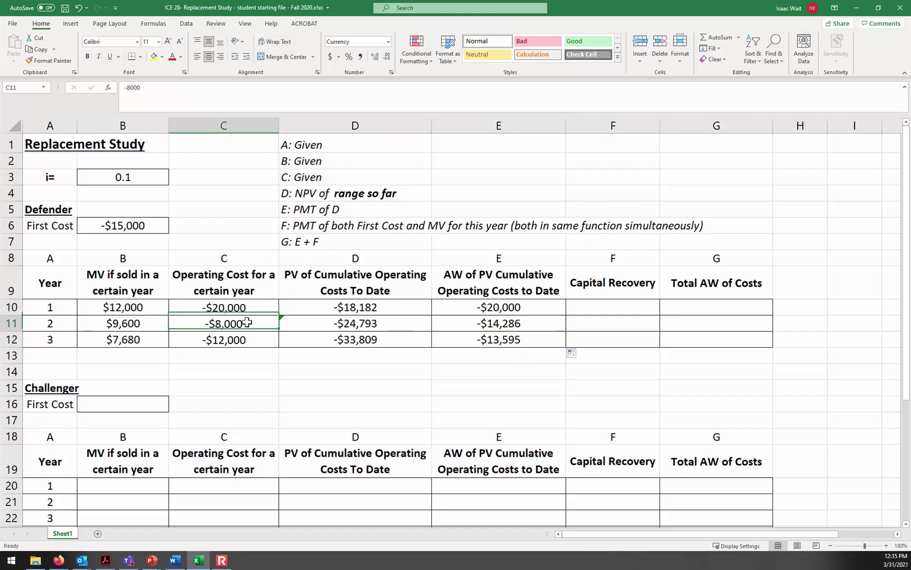
pyautogui.click(240, 340)
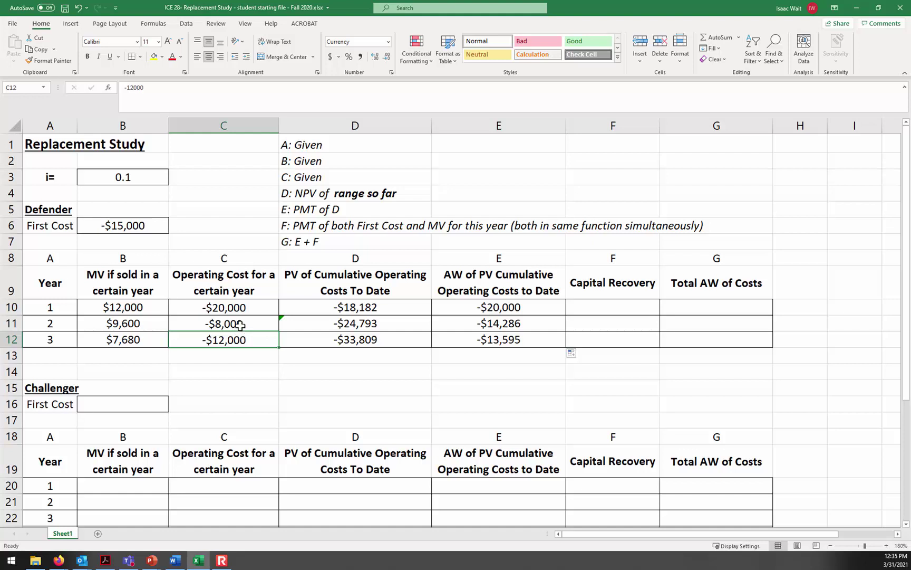
pyautogui.click(540, 341)
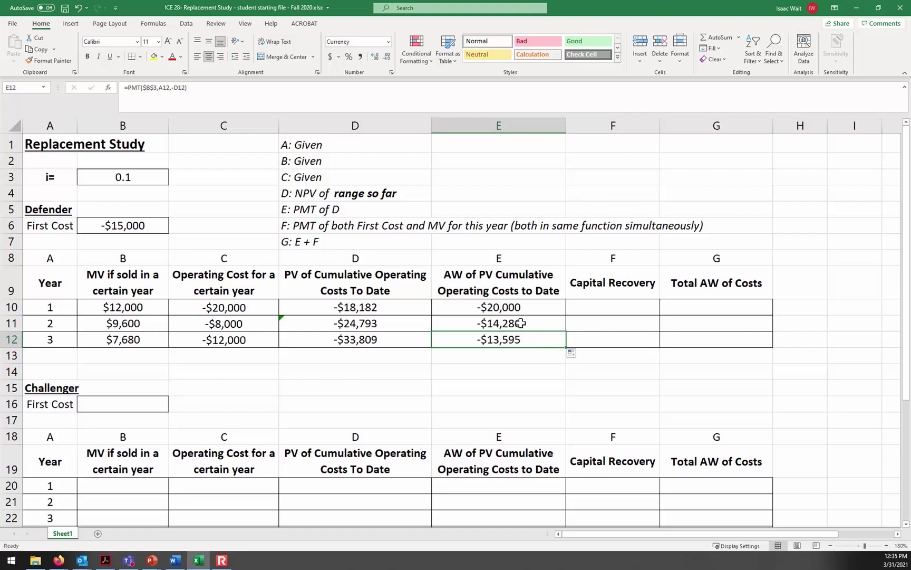
pyautogui.click(609, 305)
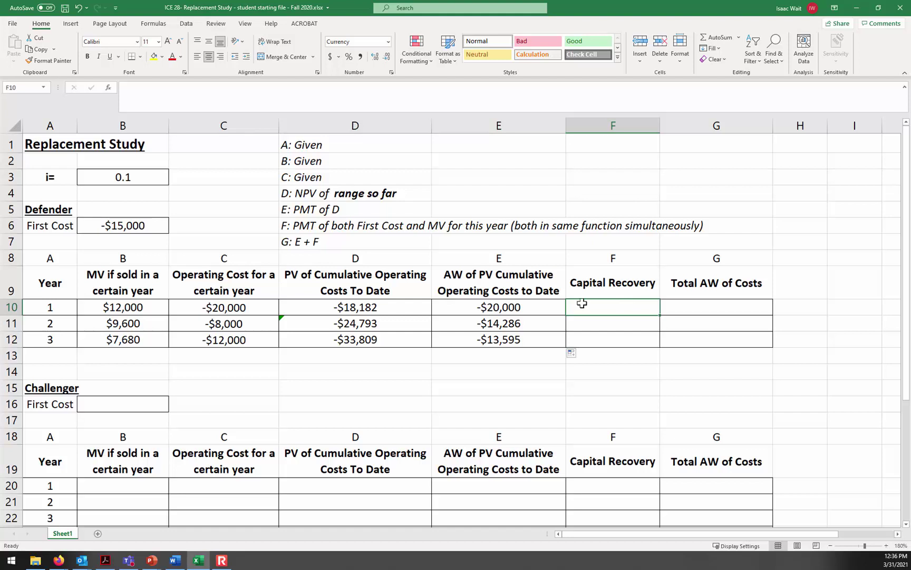
pyautogui.moveTo(390, 306); pyautogui.dragTo(386, 338)
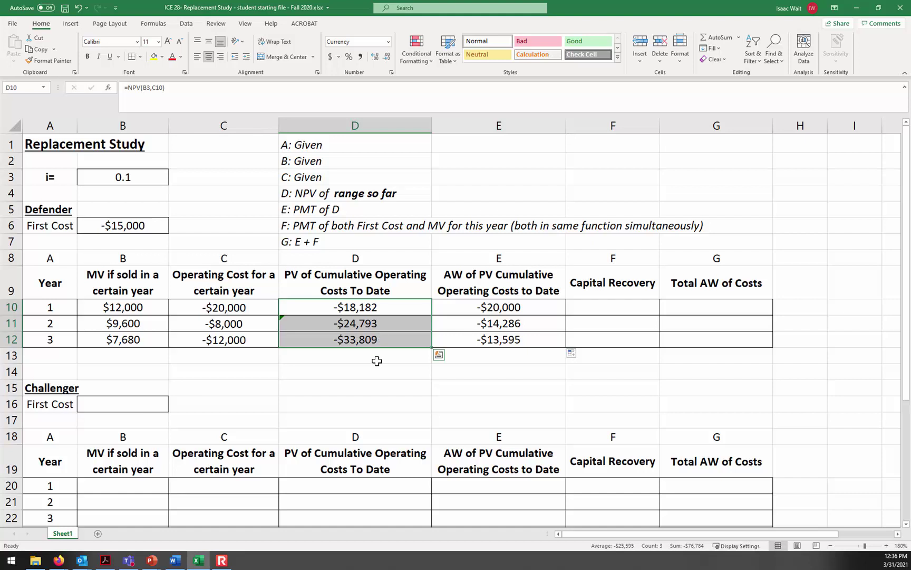
pyautogui.click(374, 351)
pyautogui.click(374, 339)
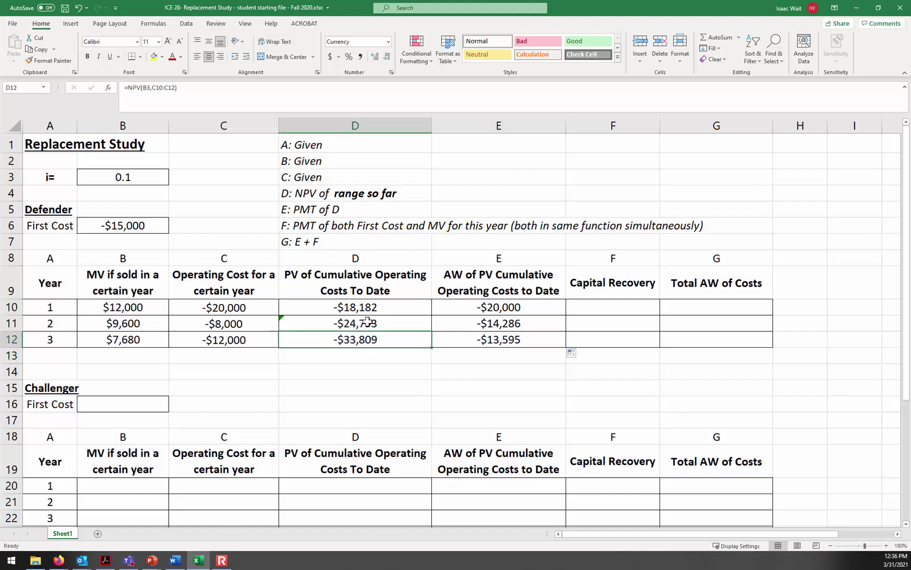
pyautogui.click(215, 87)
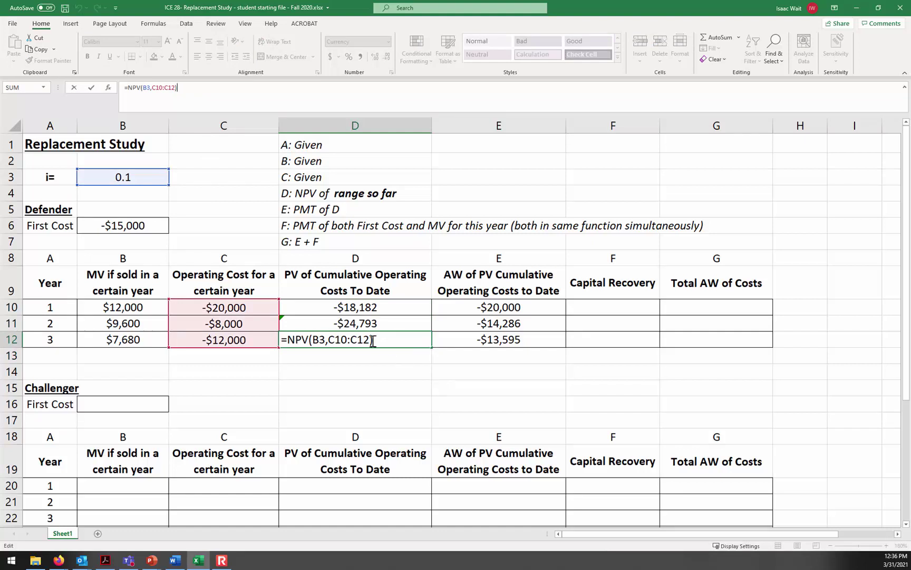
pyautogui.click(152, 88)
pyautogui.click(170, 88)
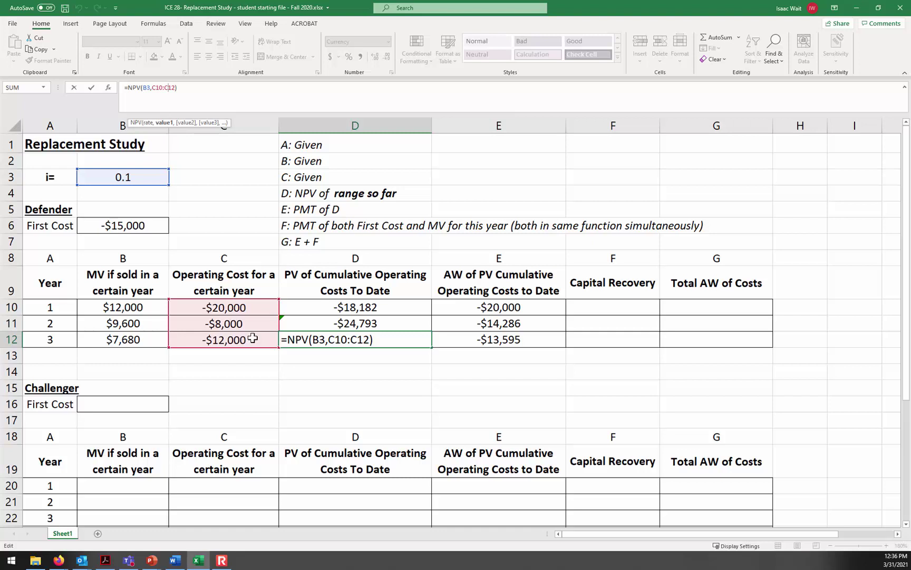
pyautogui.press('Return')
# Enter =PMT($B$3,A10,-B6,-B10) in F10 for year-1 capital recovery of -$4,500.
pyautogui.click(616, 309)
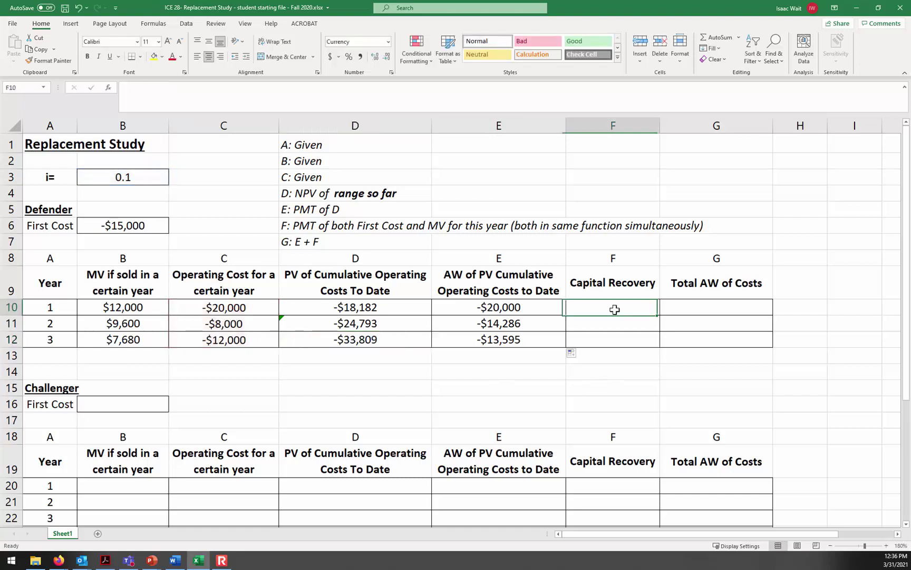
pyautogui.write('=')
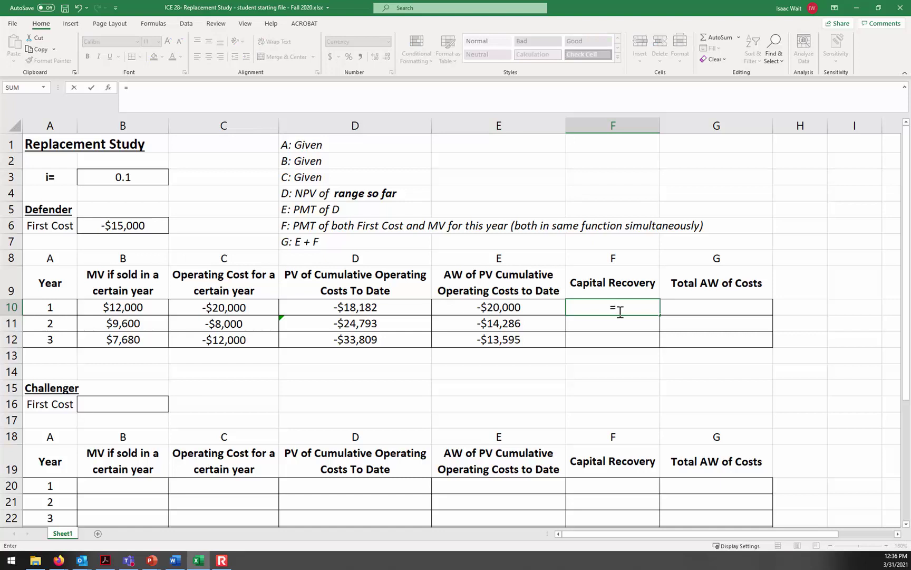
pyautogui.write('pmt(')
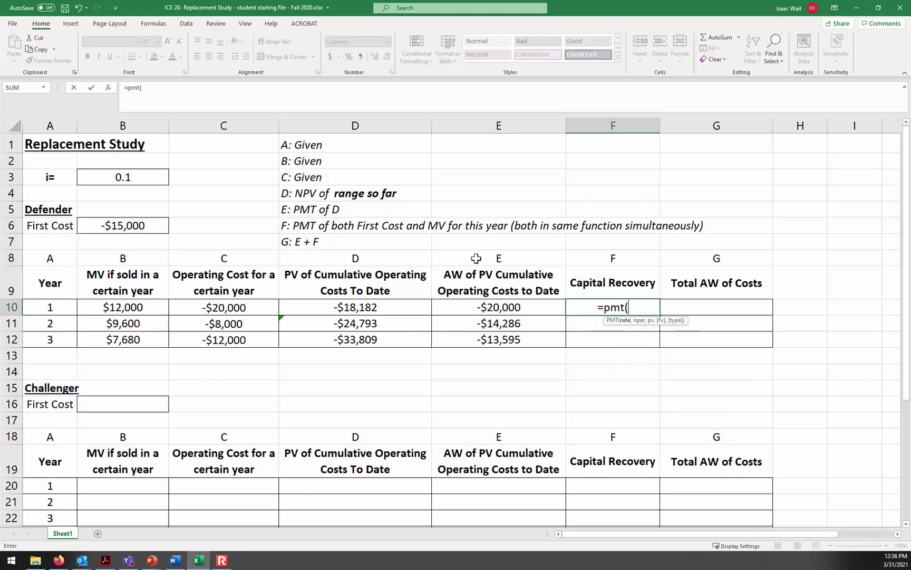
pyautogui.click(136, 181)
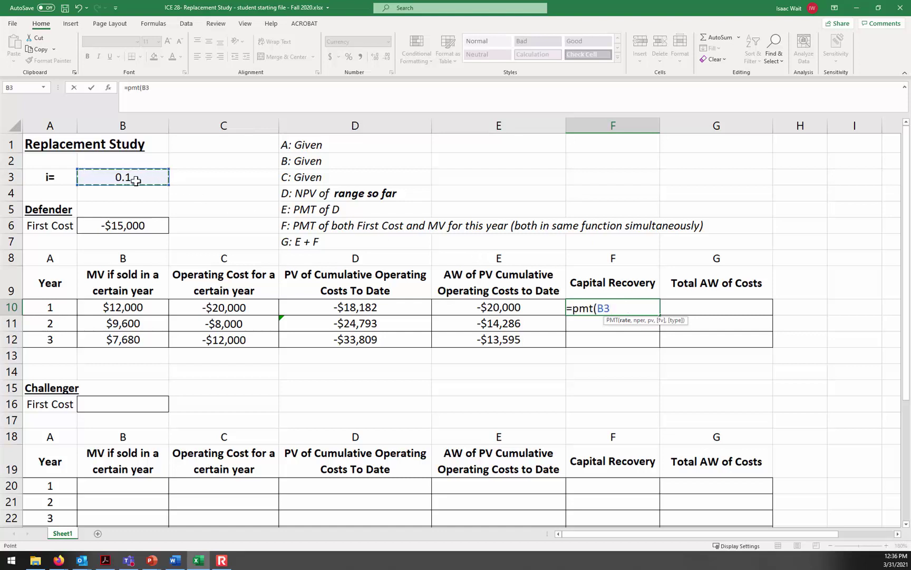
pyautogui.press('F4')
pyautogui.write(',')
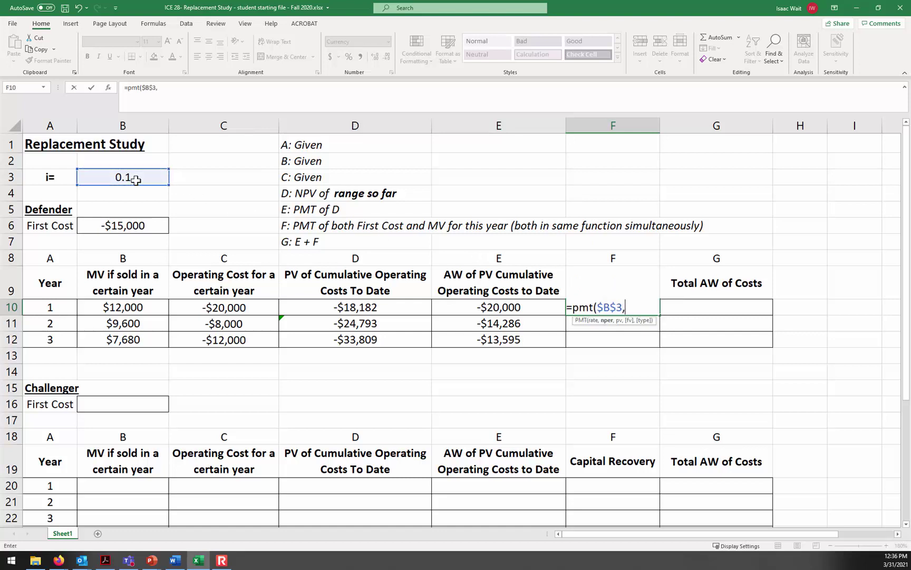
pyautogui.click(59, 306)
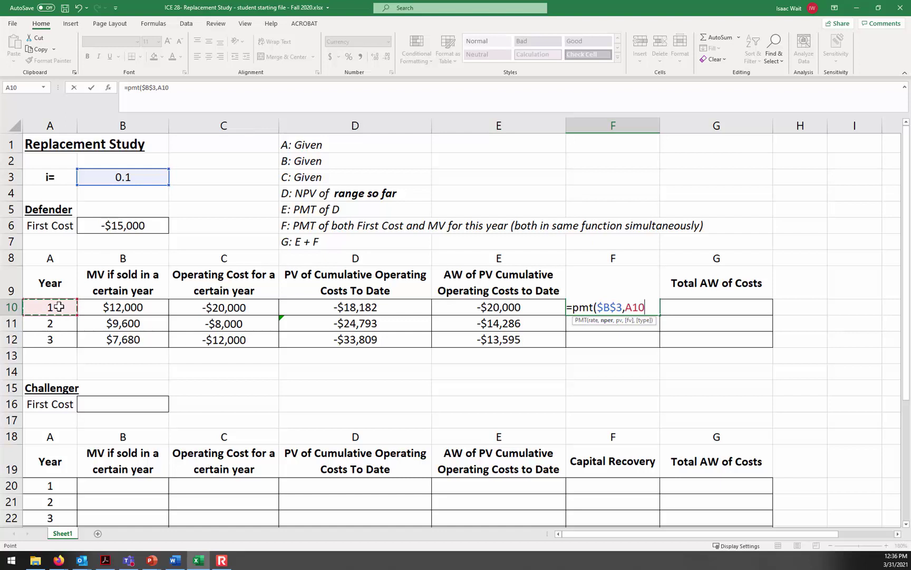
pyautogui.write(',-')
pyautogui.click(111, 226)
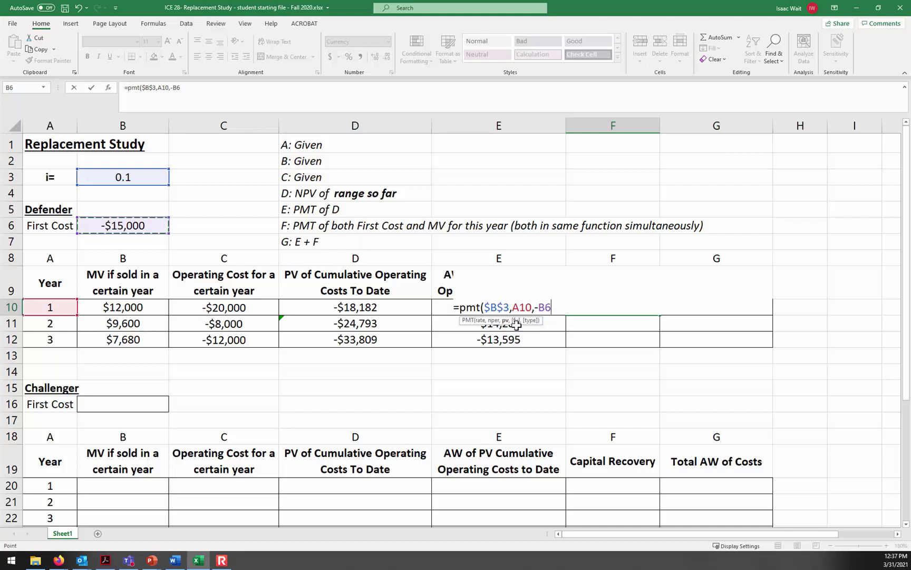
pyautogui.write(',-')
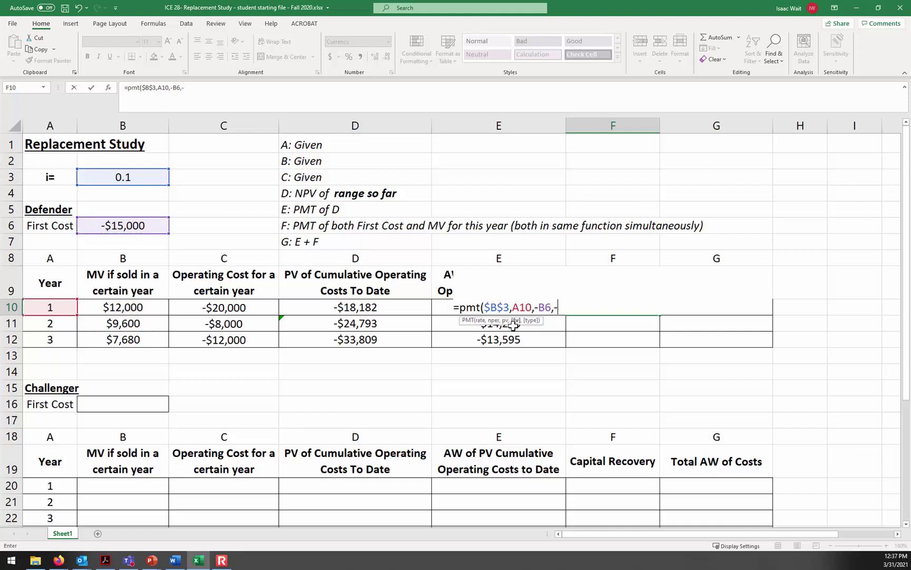
pyautogui.click(137, 307)
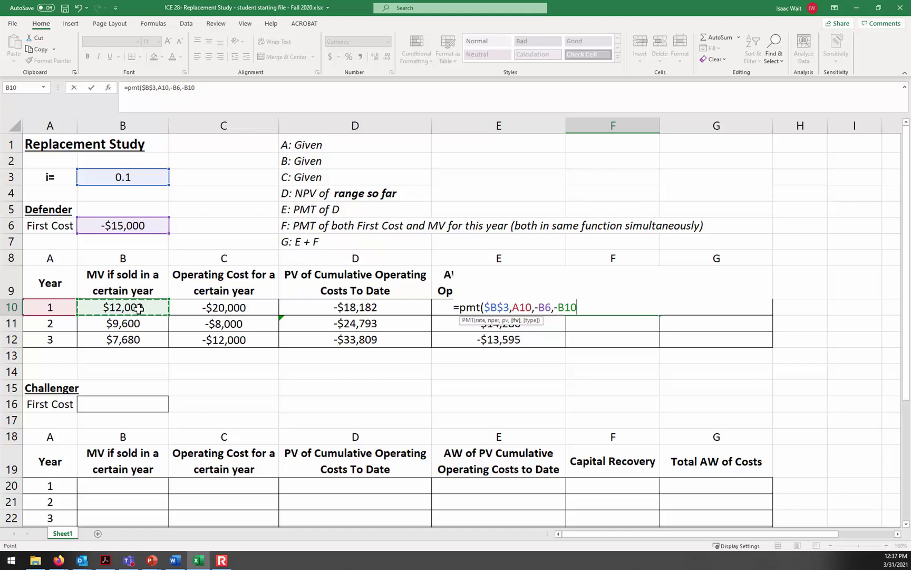
pyautogui.write(')')
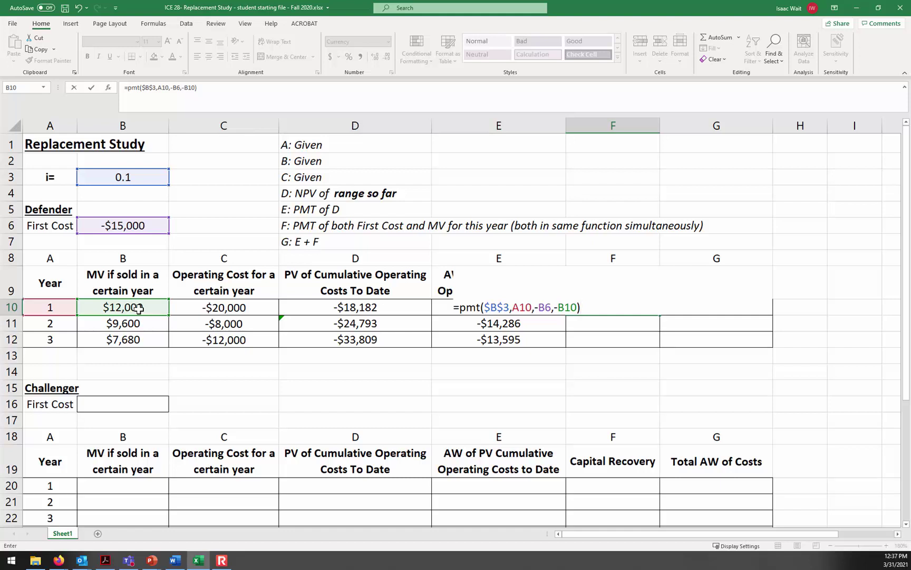
pyautogui.press('Return')
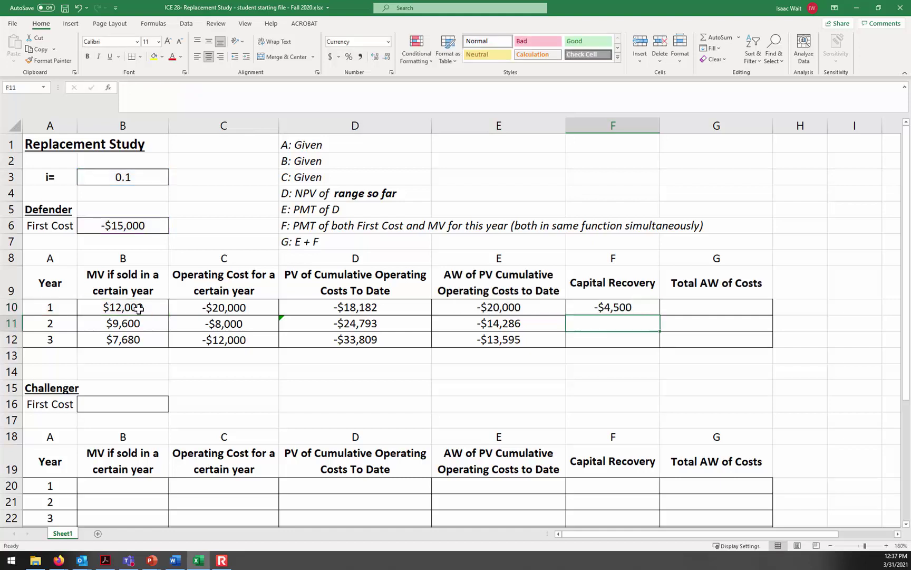
# Lock the first cost as $B$6 and fill capital recovery to F12 (-$4,071, -$3,711).
pyautogui.click(624, 306)
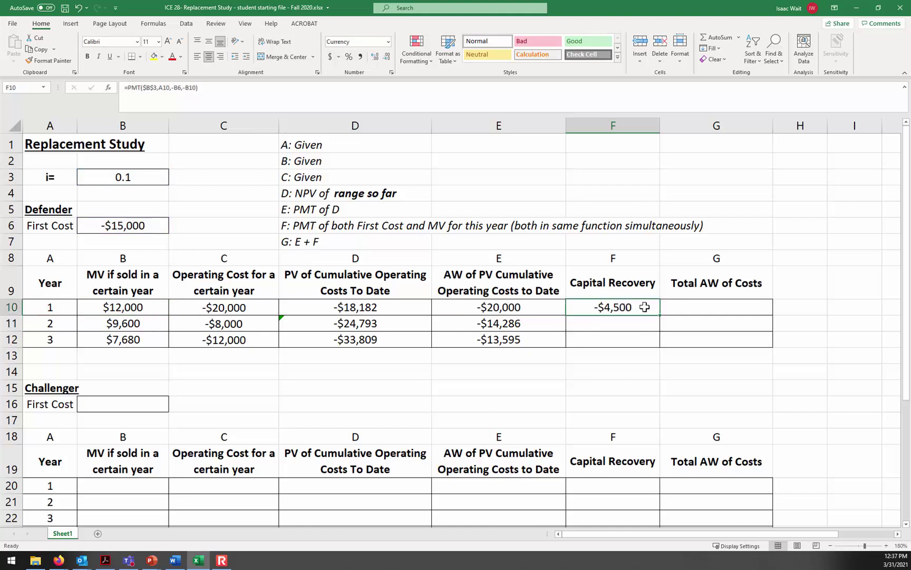
pyautogui.moveTo(662, 317); pyautogui.dragTo(661, 342)
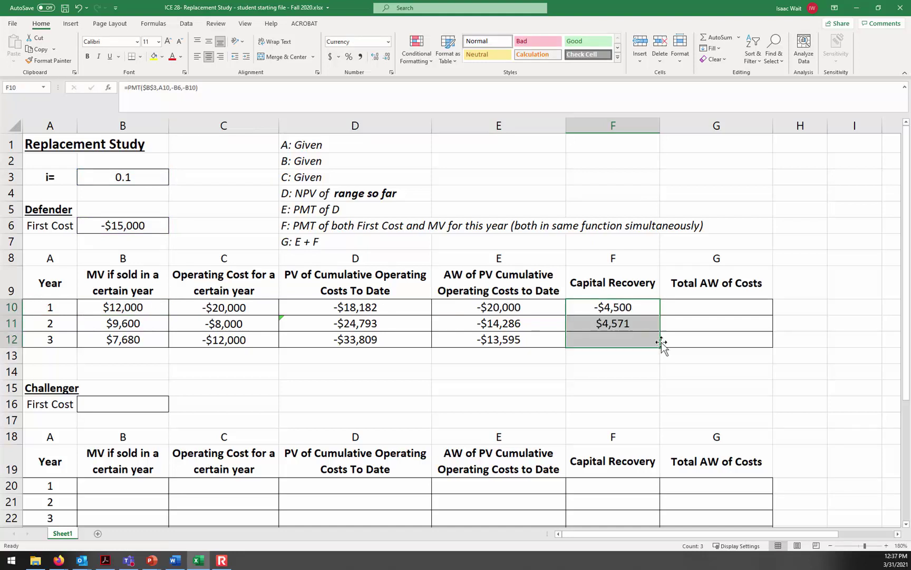
pyautogui.click(636, 306)
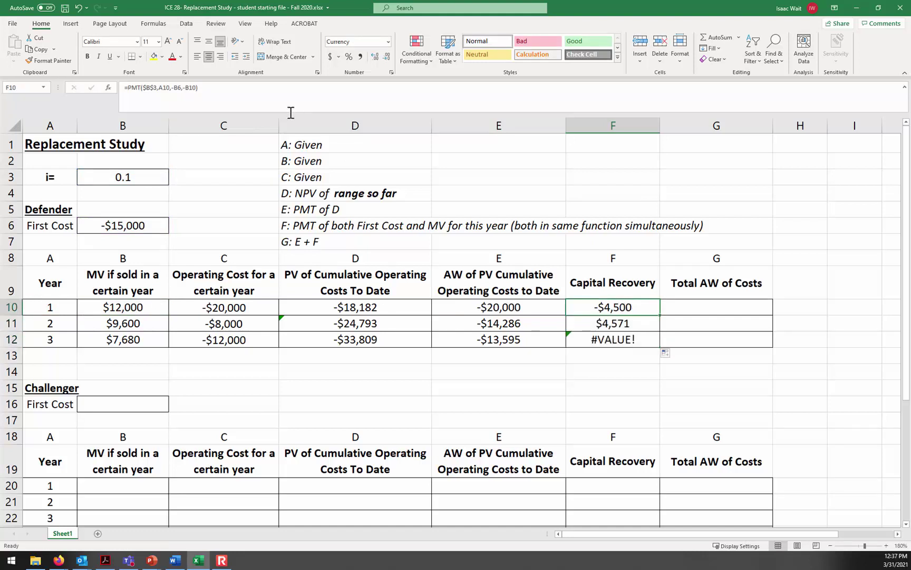
pyautogui.click(264, 93)
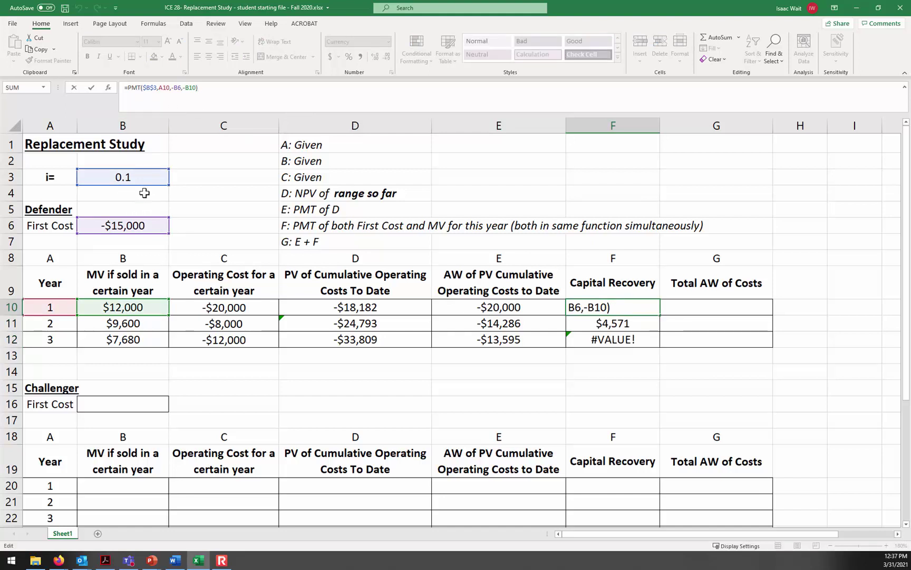
pyautogui.click(178, 88)
pyautogui.press('F4')
pyautogui.click(212, 86)
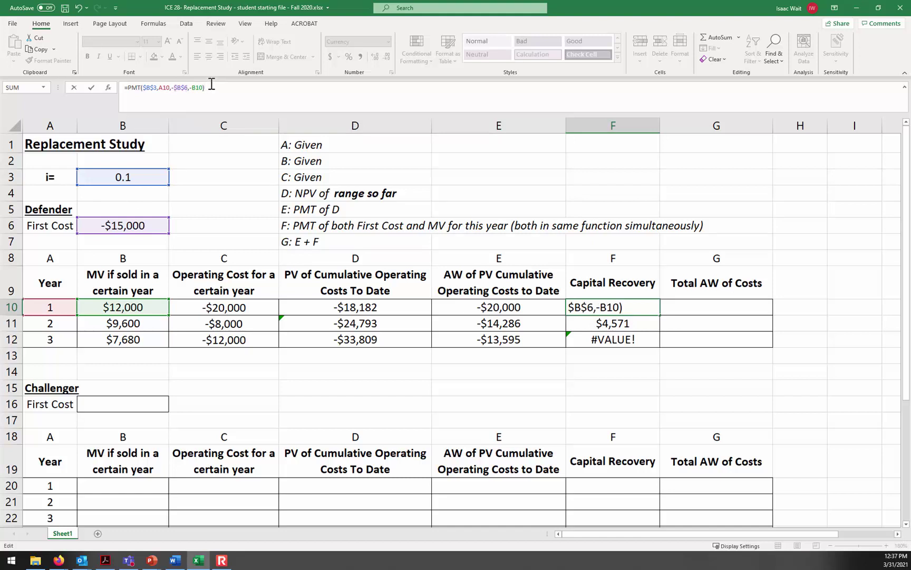
pyautogui.hotkey('ctrl', 'Return')
pyautogui.moveTo(660, 315); pyautogui.dragTo(659, 342)
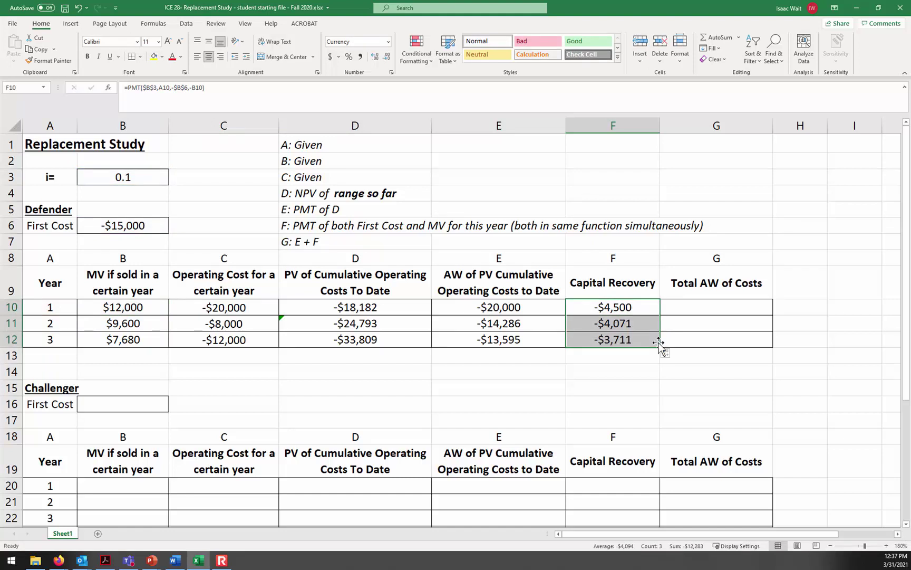
pyautogui.click(612, 371)
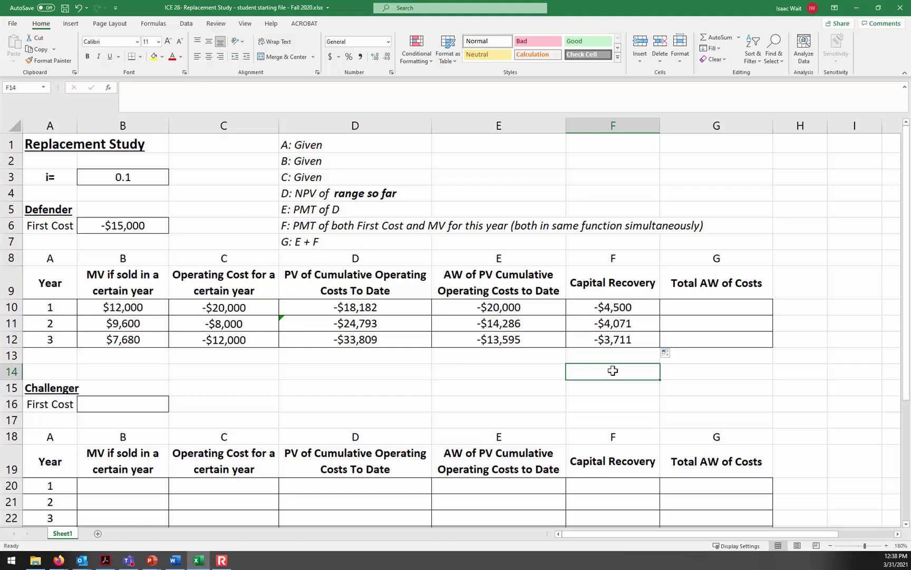
pyautogui.click(706, 306)
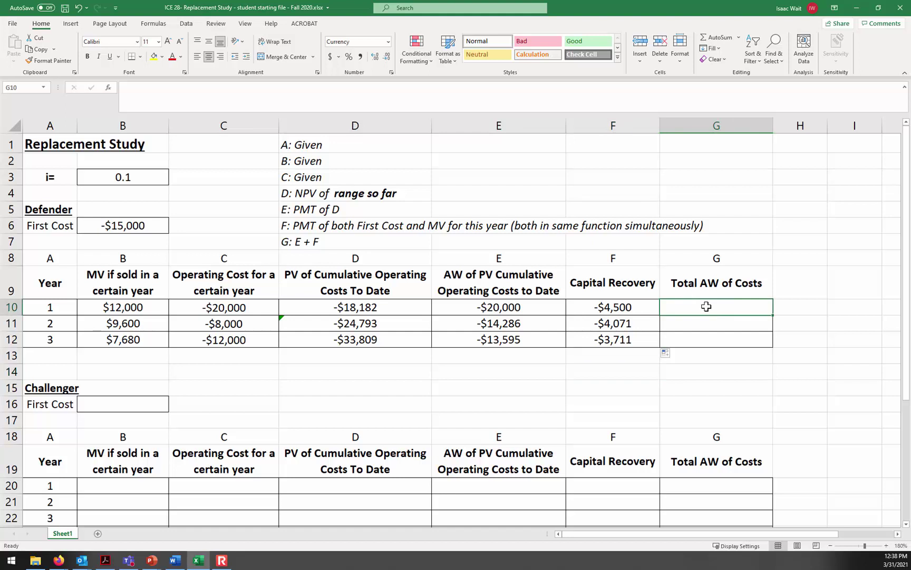
pyautogui.write('=')
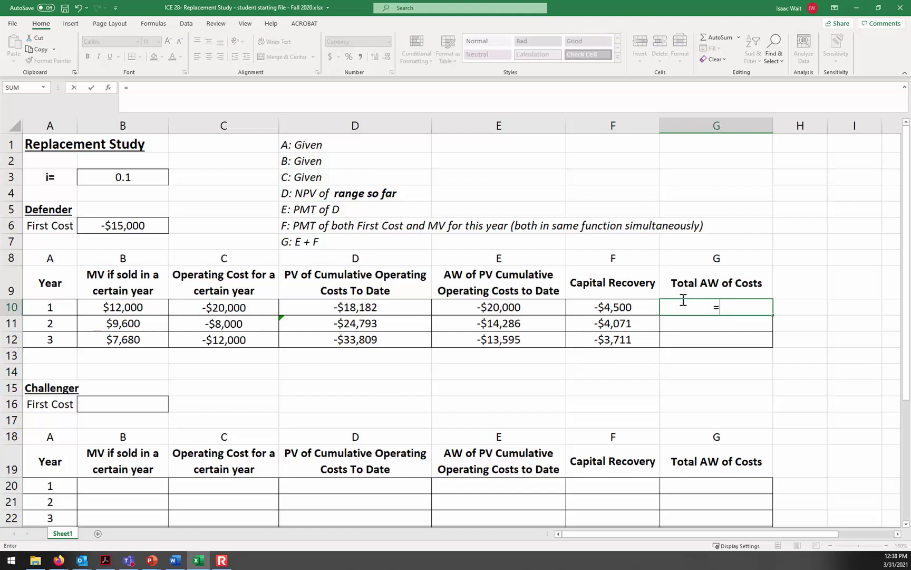
pyautogui.click(510, 305)
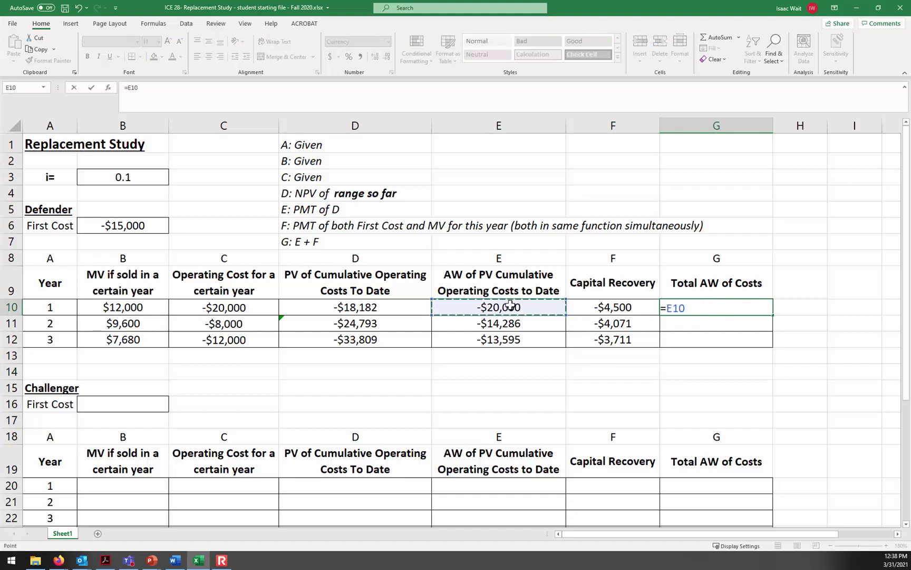
pyautogui.write('+')
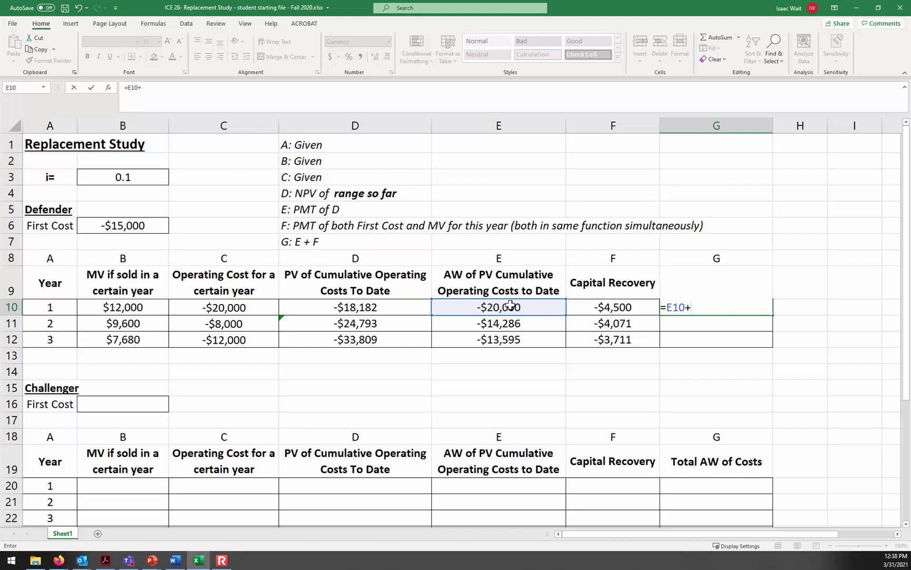
pyautogui.click(598, 306)
pyautogui.press('Return')
pyautogui.click(752, 306)
pyautogui.moveTo(772, 320); pyautogui.dragTo(775, 344)
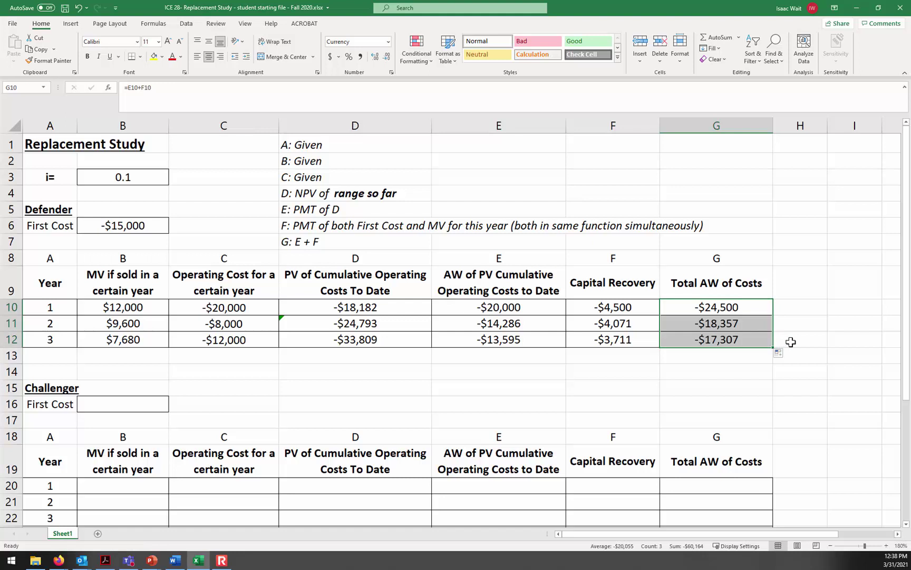
pyautogui.click(791, 341)
pyautogui.write('<')
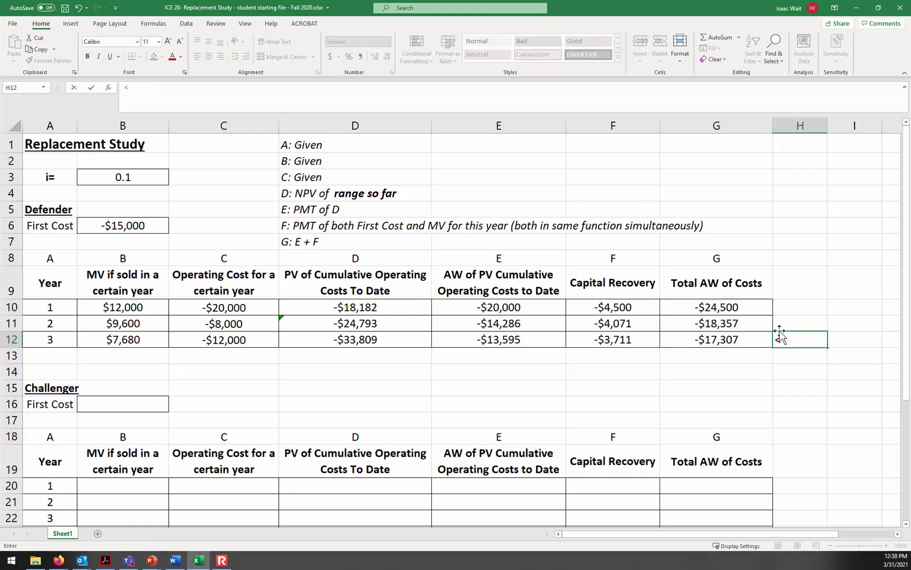
pyautogui.write('-Lowest cost')
pyautogui.press('Return')
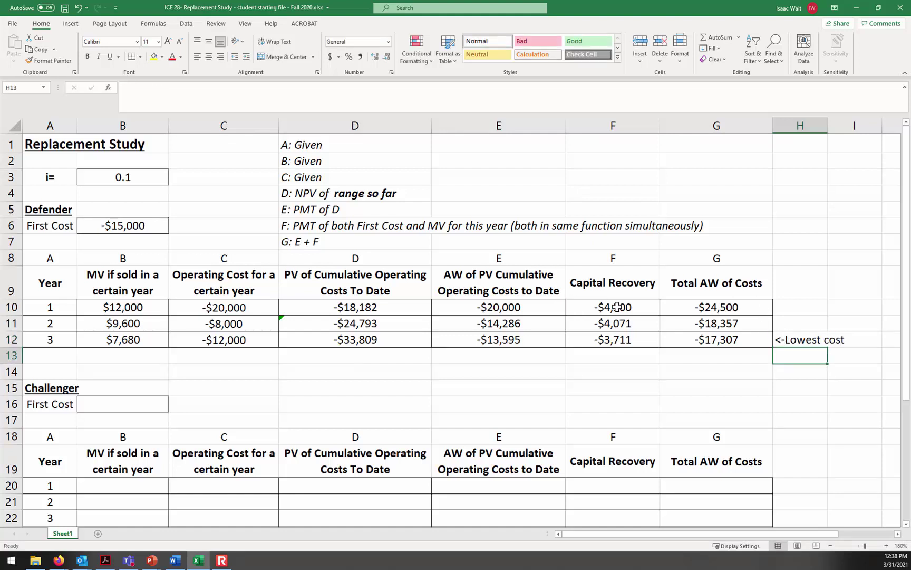
pyautogui.click(293, 228)
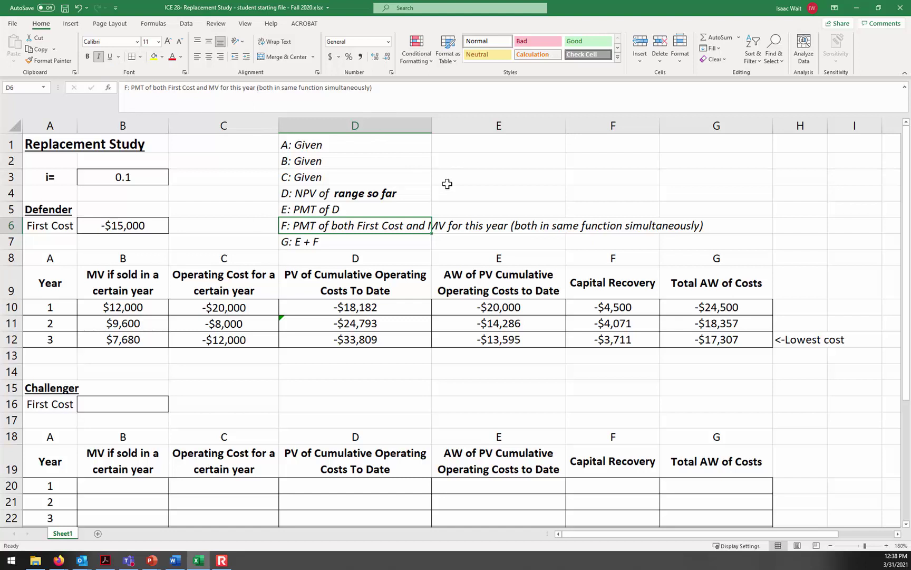
# Clear the defender's capital recovery values in F10:F12.
pyautogui.click(299, 240)
pyautogui.click(299, 227)
pyautogui.moveTo(603, 311); pyautogui.dragTo(607, 338)
pyautogui.press('Delete')
# Re-enter =PMT($B$3,A10,-B6,-B10) in F10, giving -$4,500.
pyautogui.click(610, 309)
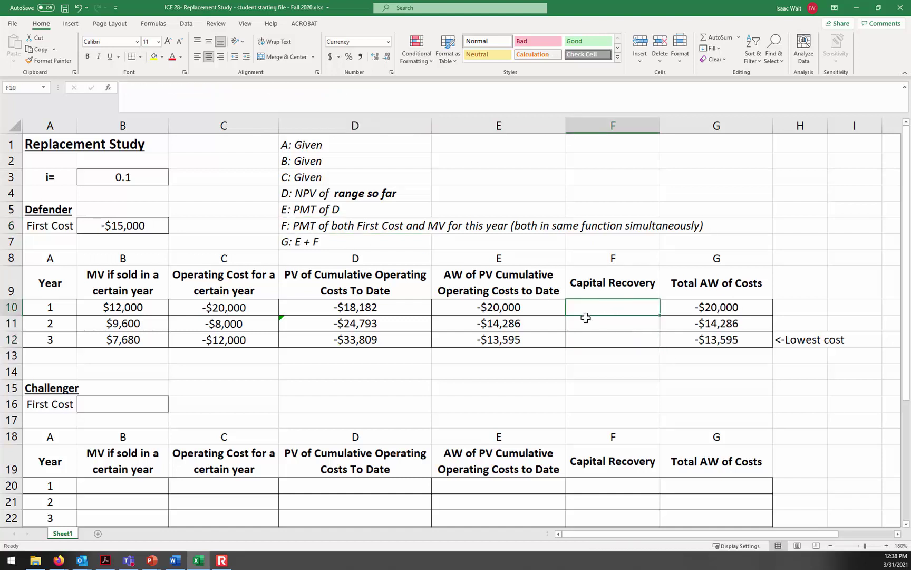
pyautogui.write('=')
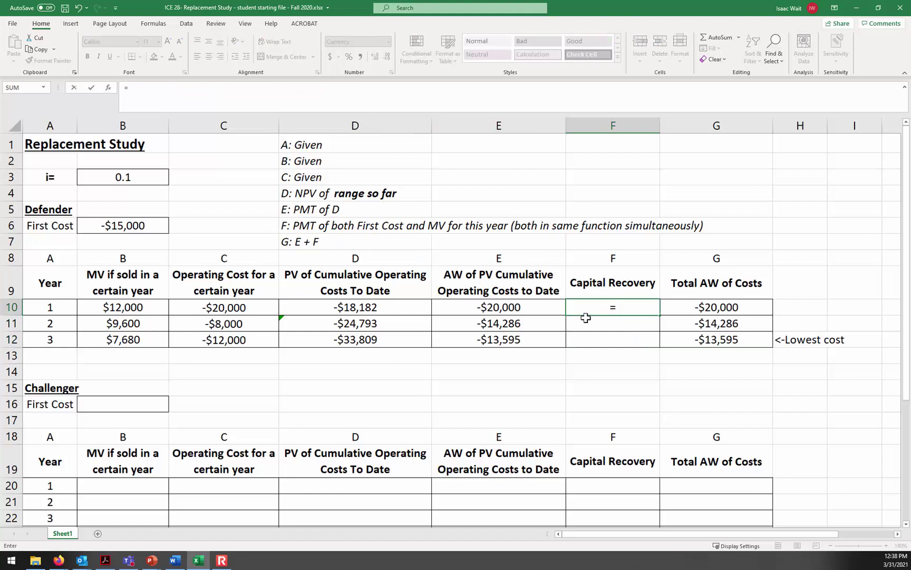
pyautogui.write('pmt')
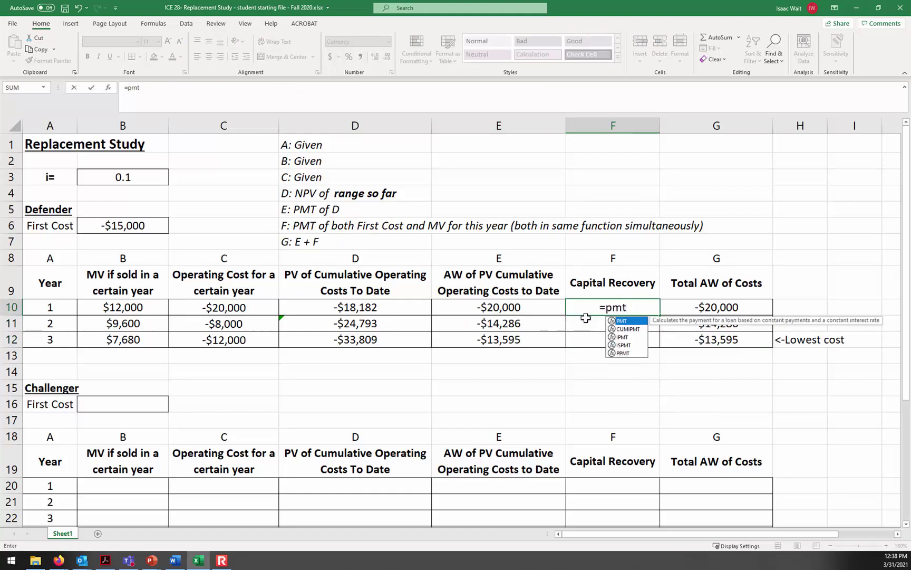
pyautogui.write('(')
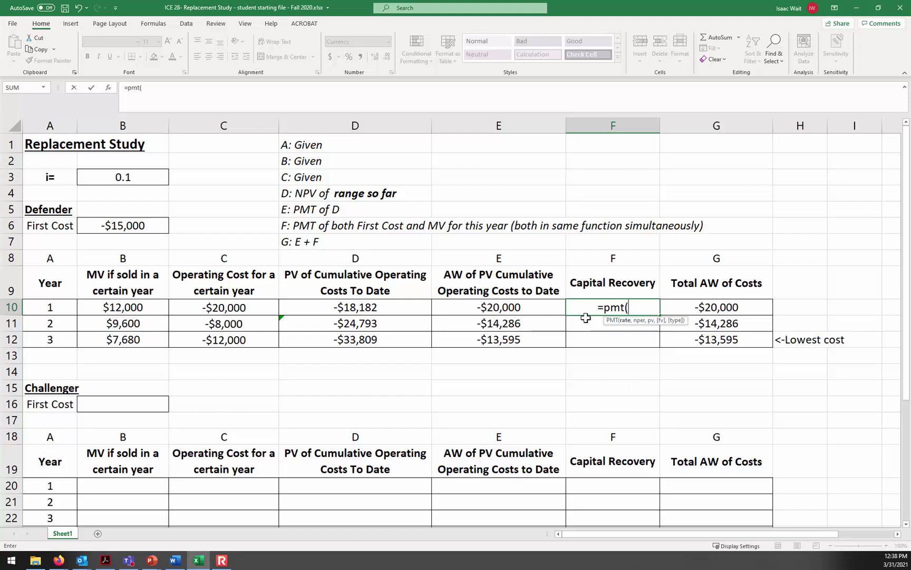
pyautogui.click(155, 181)
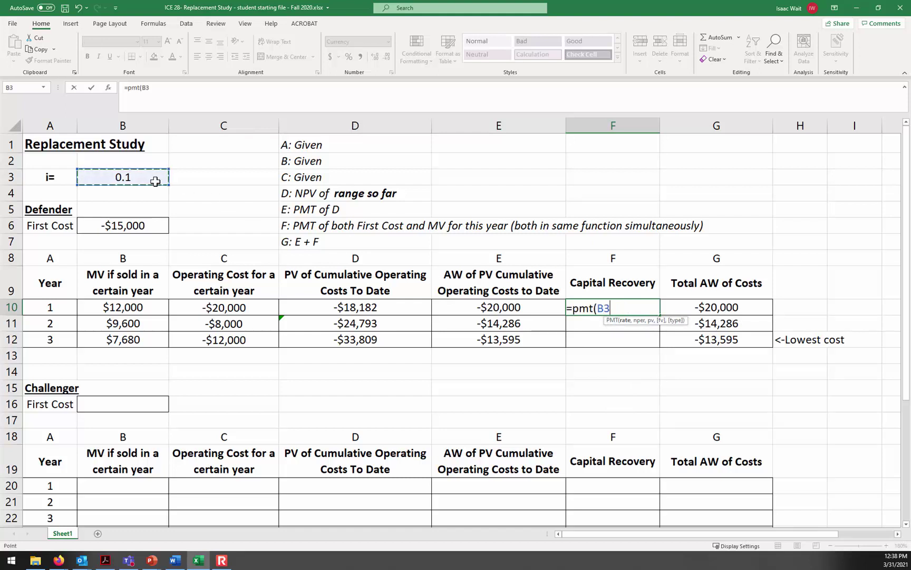
pyautogui.press('F4')
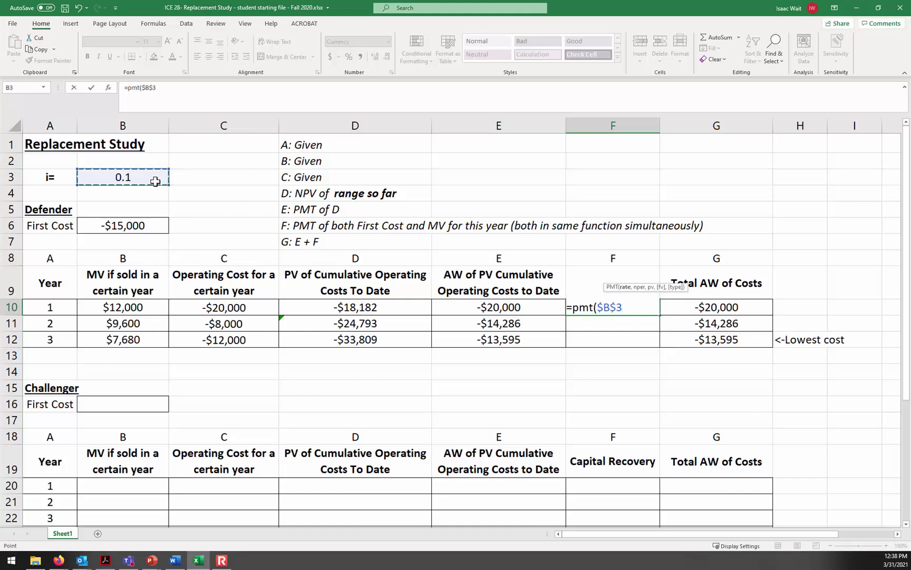
pyautogui.write(',')
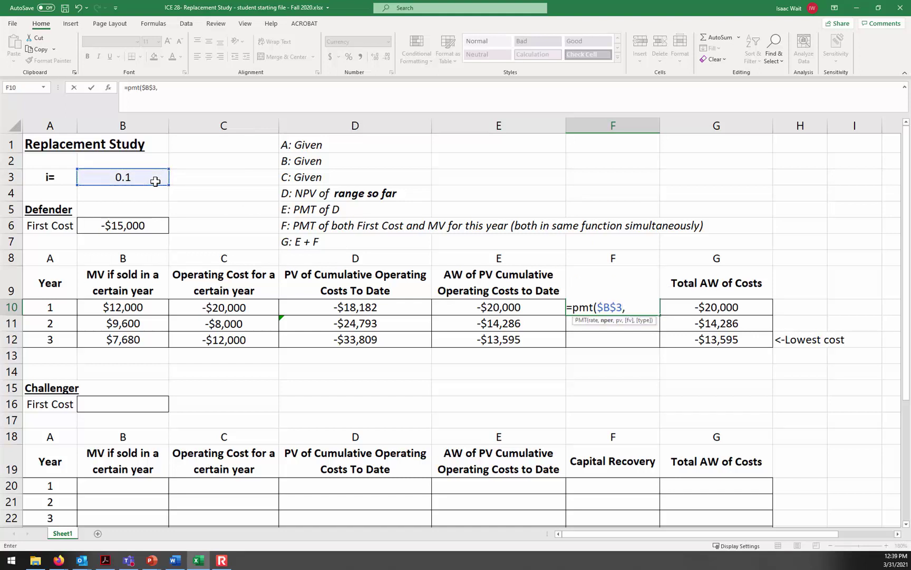
pyautogui.click(55, 308)
pyautogui.write(',')
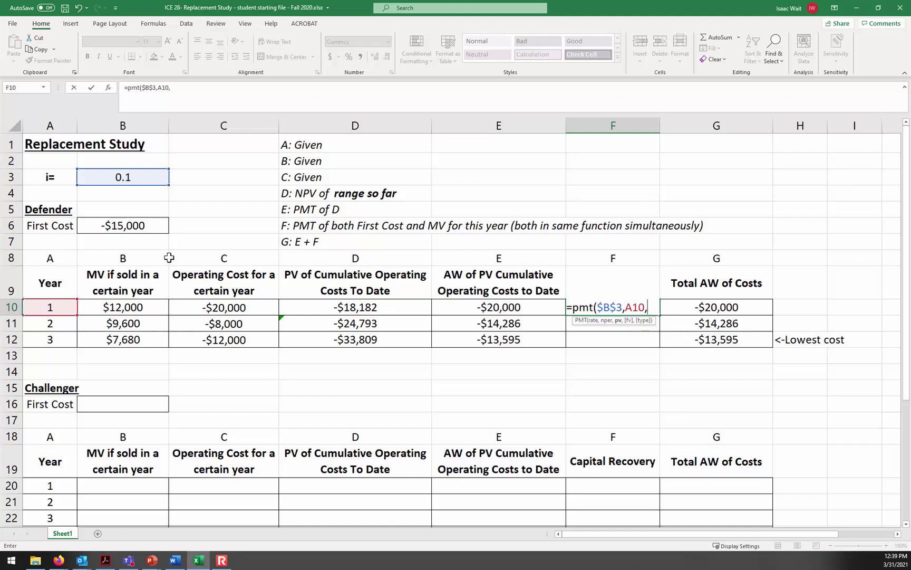
pyautogui.write('-')
pyautogui.click(125, 227)
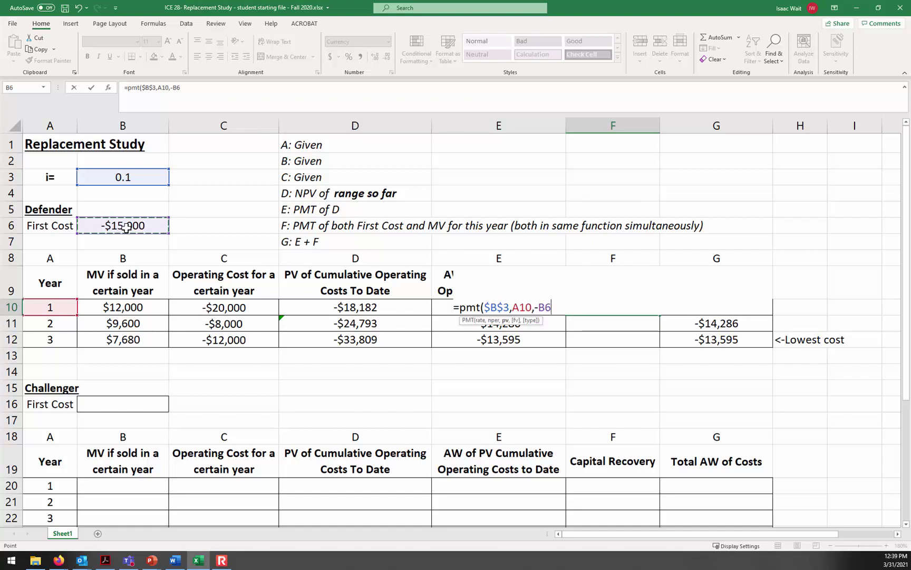
pyautogui.write(',')
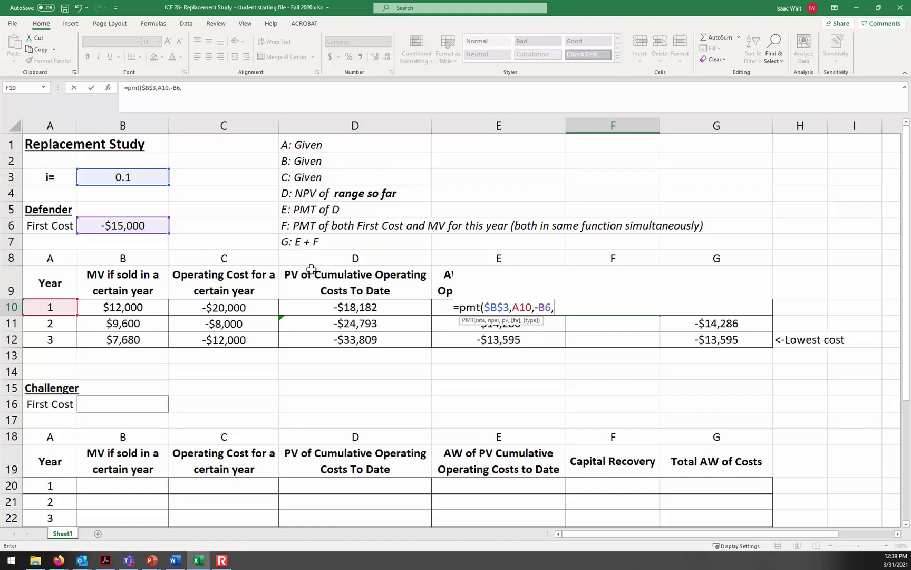
pyautogui.write('-')
pyautogui.click(136, 308)
pyautogui.write(')')
pyautogui.hotkey('ctrl', 'Return')
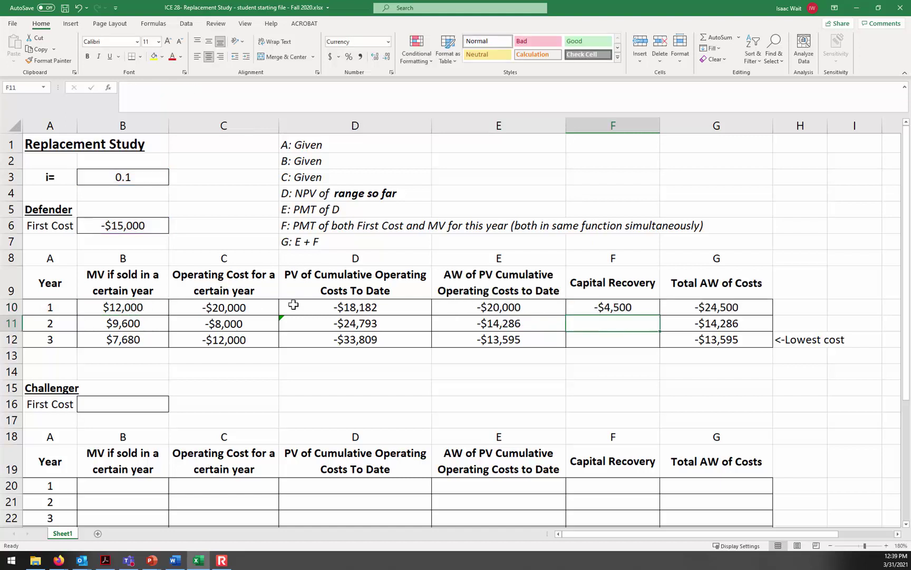
# Make F10 reference $B$6 and fill it down to F12, giving -$4,071 and -$3,711.
pyautogui.click(198, 89)
pyautogui.click(179, 89)
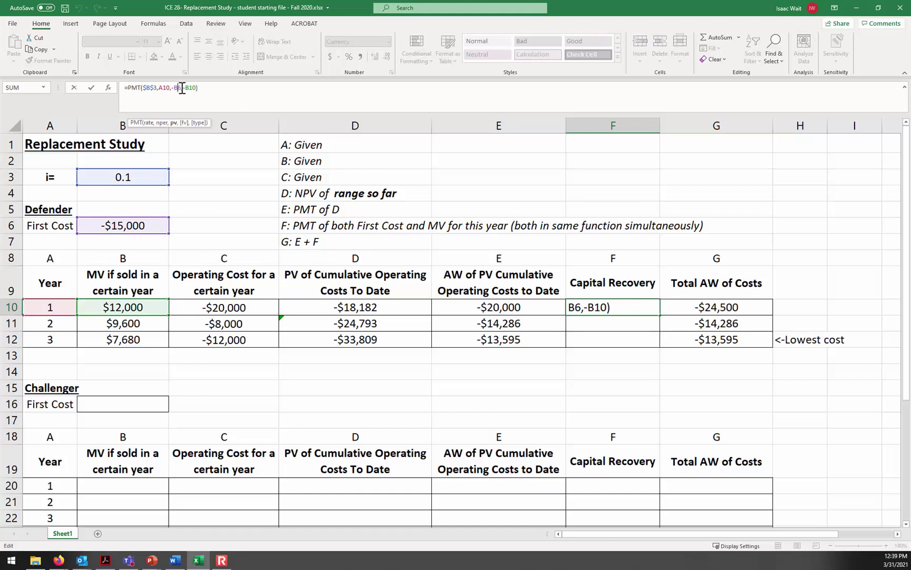
pyautogui.press('F4')
pyautogui.click(220, 88)
pyautogui.hotkey('ctrl', 'Return')
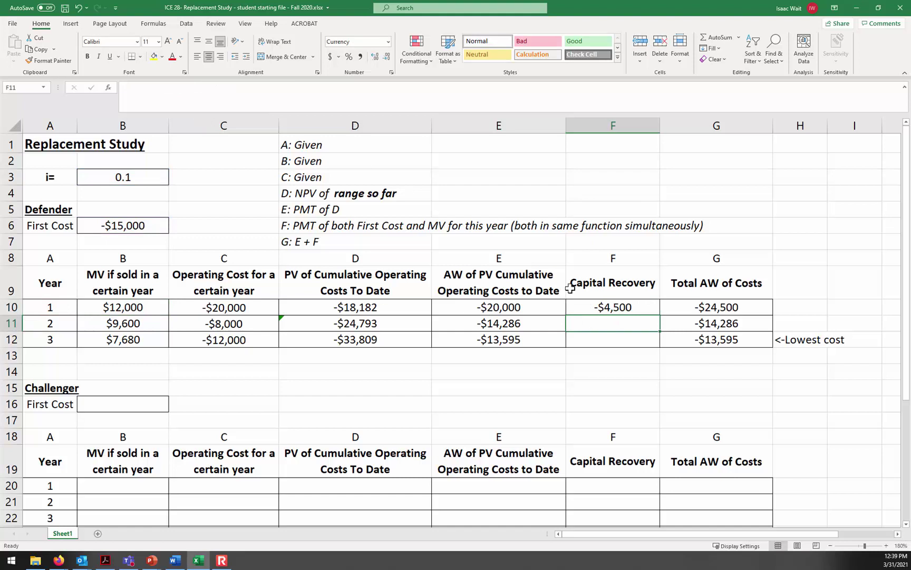
pyautogui.moveTo(661, 320); pyautogui.dragTo(664, 348)
pyautogui.click(768, 341)
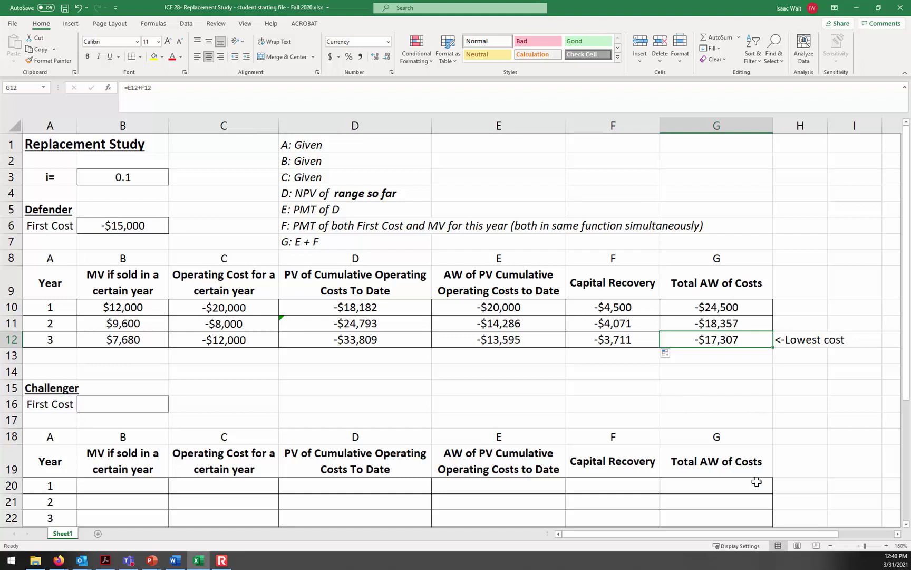
# Enter -50000 as the challenger's first cost in B16.
pyautogui.scroll(-1, 700, 410)
pyautogui.scroll(-2, 699, 410)
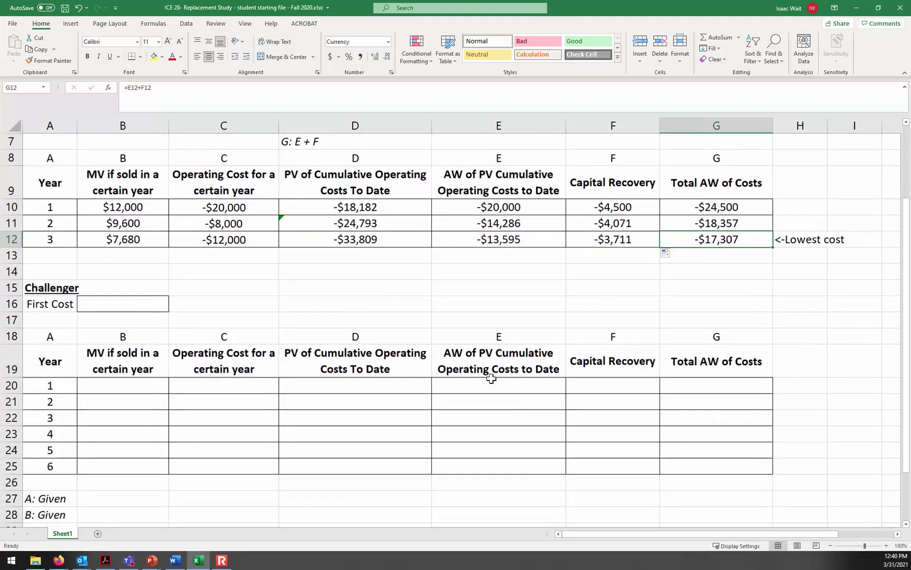
pyautogui.click(108, 305)
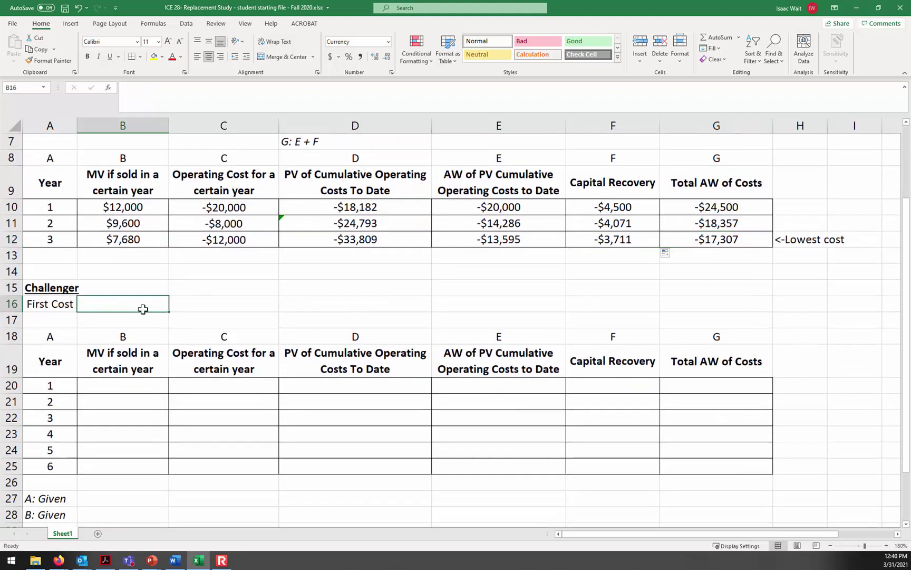
pyautogui.write('-5000')
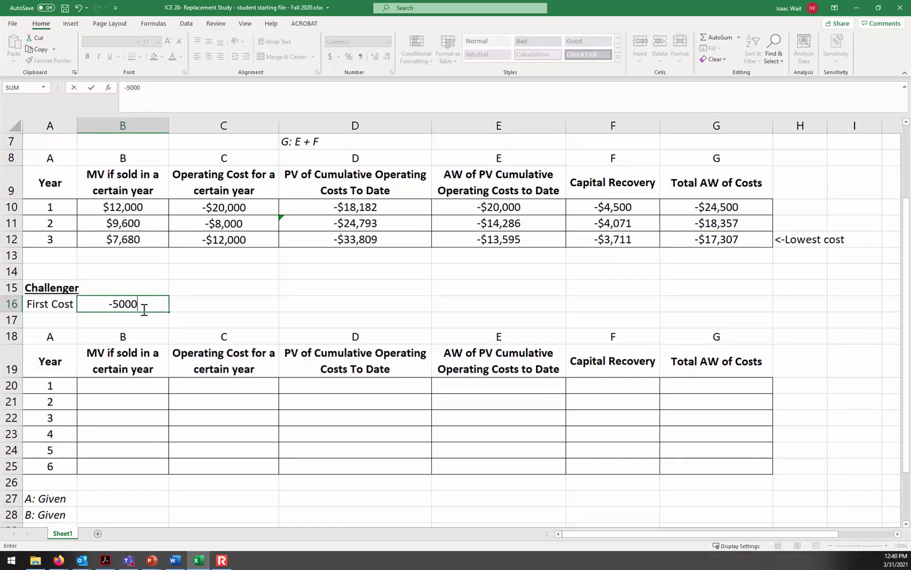
pyautogui.press('Return')
pyautogui.click(140, 388)
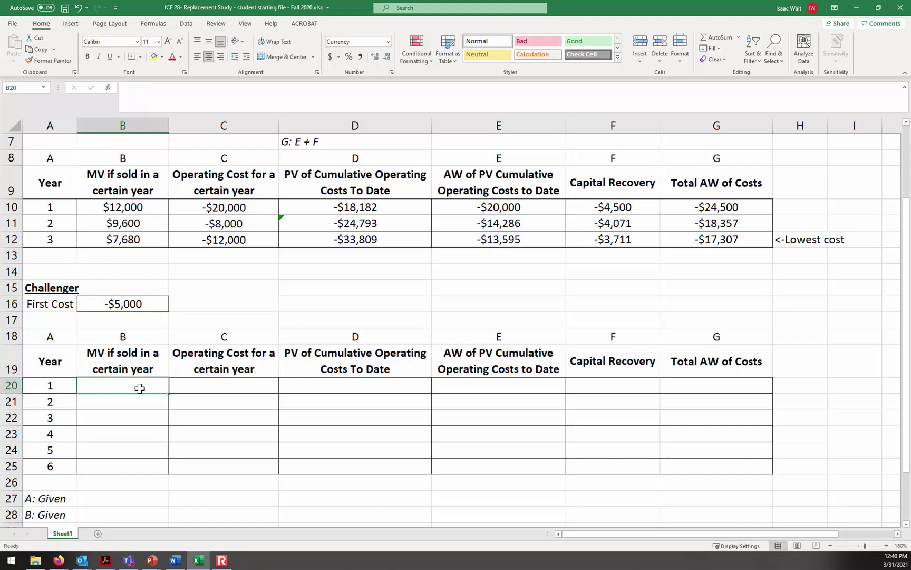
pyautogui.click(143, 298)
pyautogui.click(168, 94)
pyautogui.write('0')
pyautogui.hotkey('ctrl', 'Return')
# Compute market values with =-.8*B16 in B20 and =.8*B20 filled down B21:B25.
pyautogui.click(133, 386)
pyautogui.write('=')
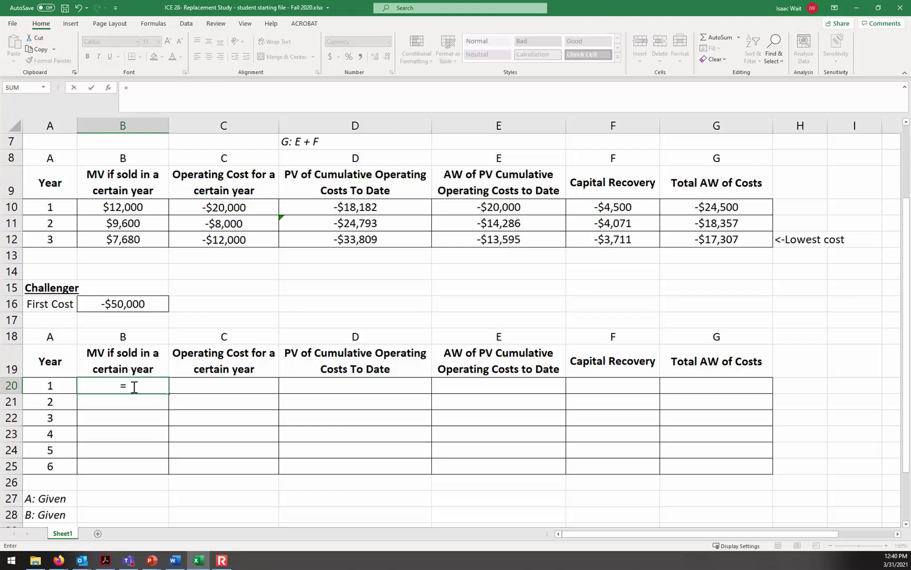
pyautogui.write('-.8*')
pyautogui.click(136, 309)
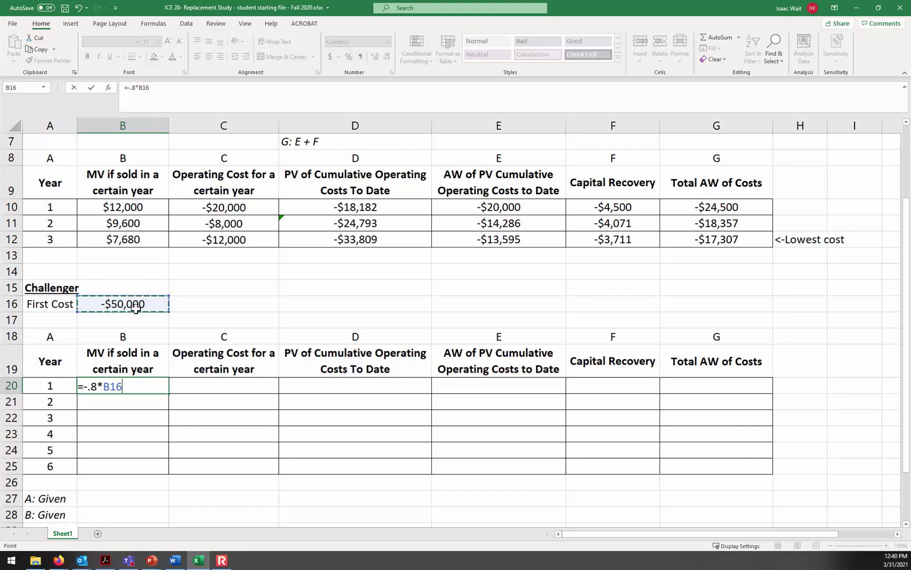
pyautogui.press('Return')
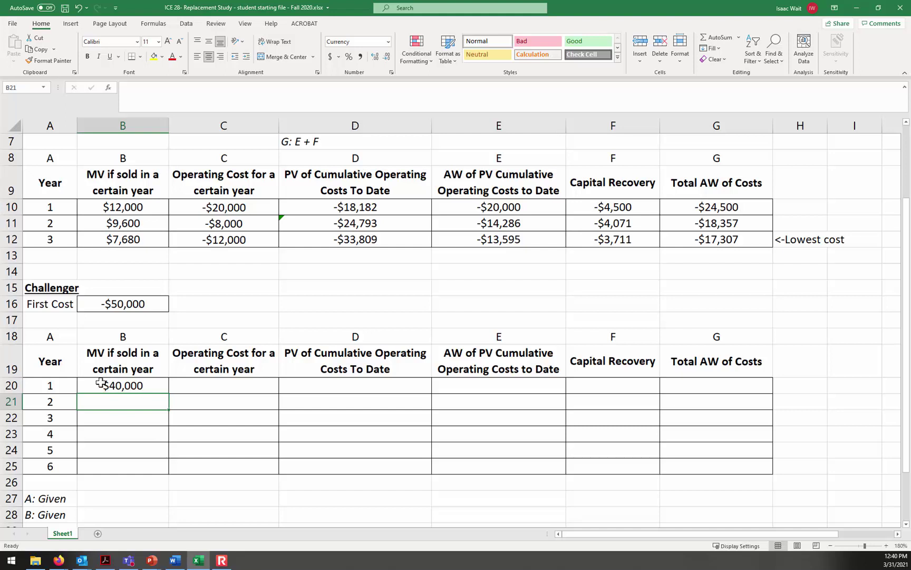
pyautogui.write('=')
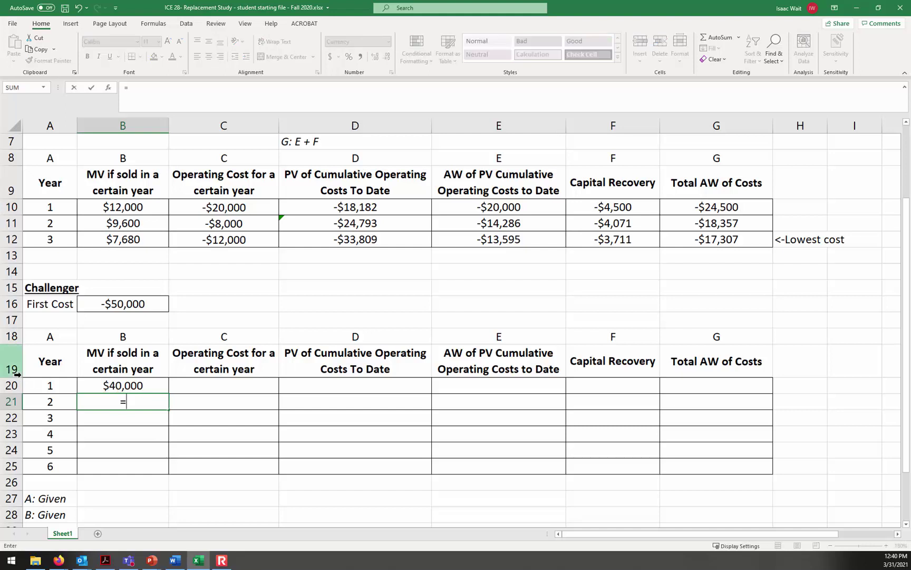
pyautogui.write('.8*')
pyautogui.click(120, 389)
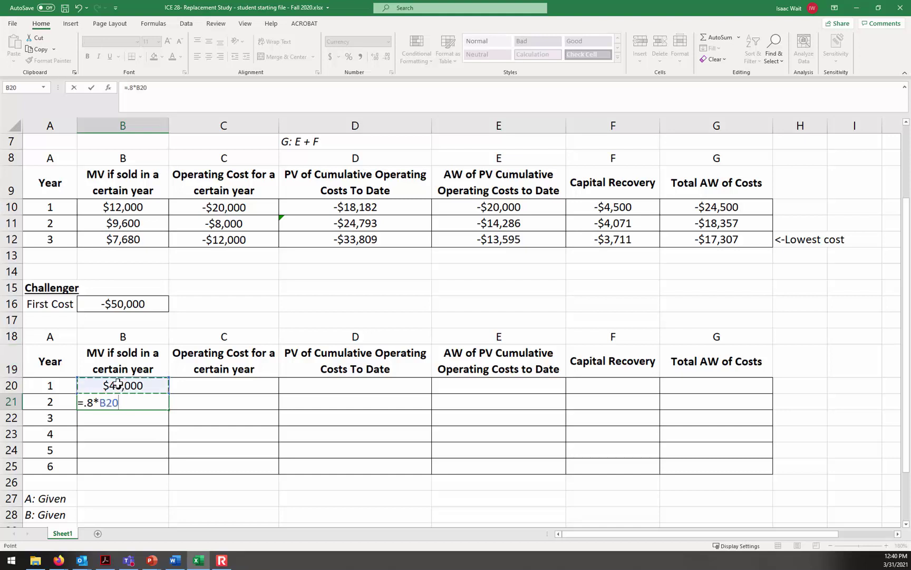
pyautogui.press('Return')
pyautogui.click(129, 401)
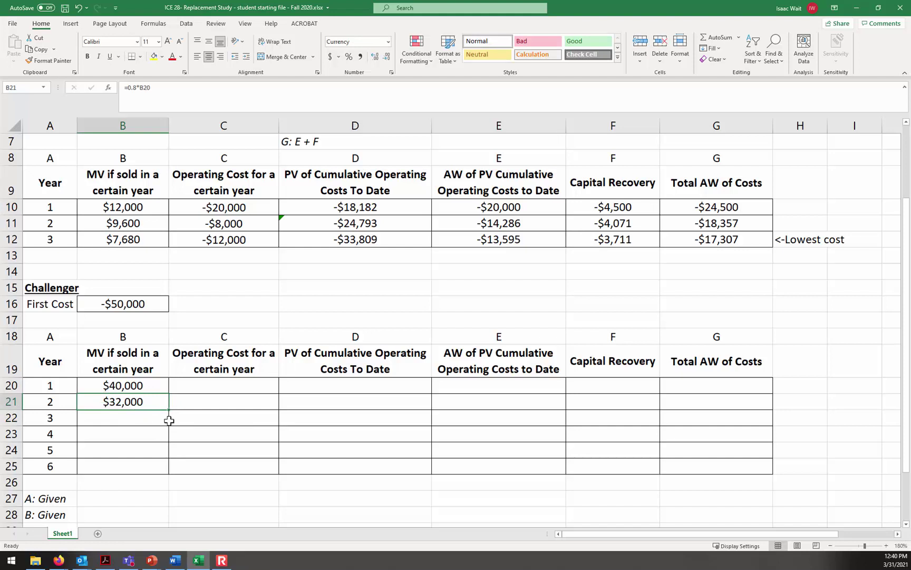
pyautogui.moveTo(169, 411); pyautogui.dragTo(173, 472)
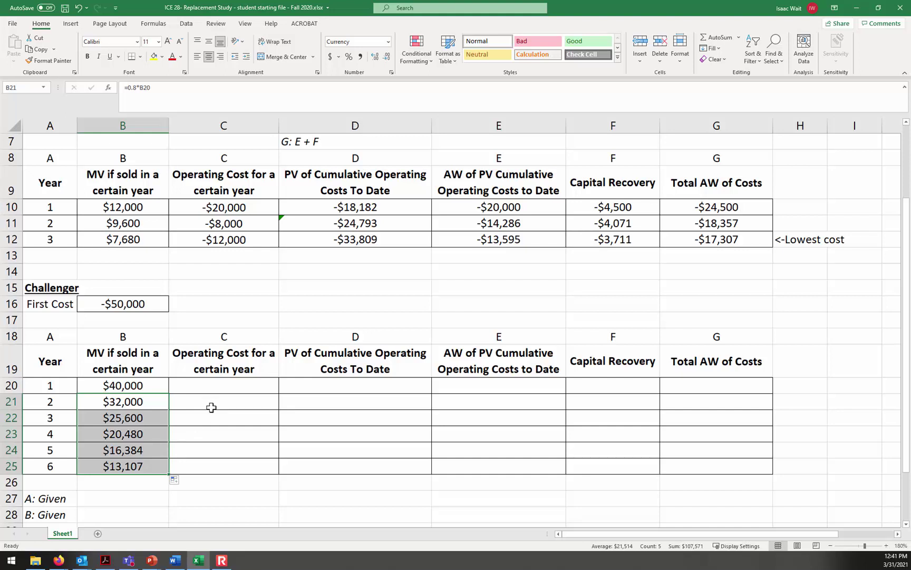
pyautogui.click(175, 561)
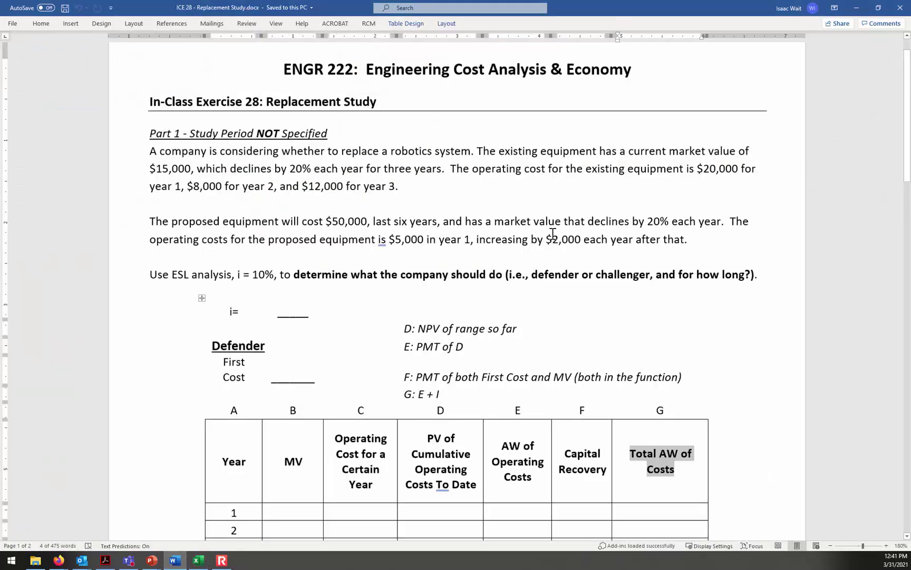
pyautogui.moveTo(395, 240); pyautogui.dragTo(443, 240)
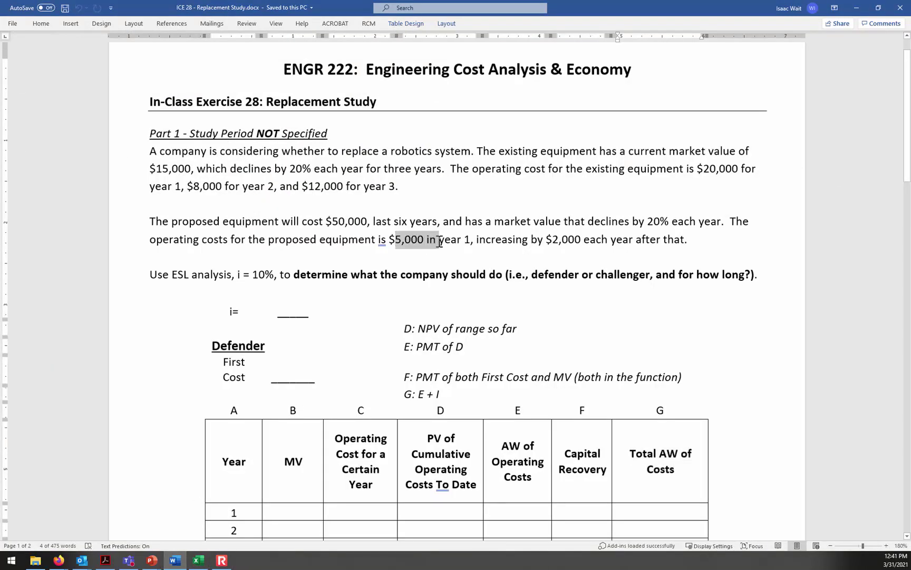
pyautogui.moveTo(552, 240); pyautogui.dragTo(611, 240)
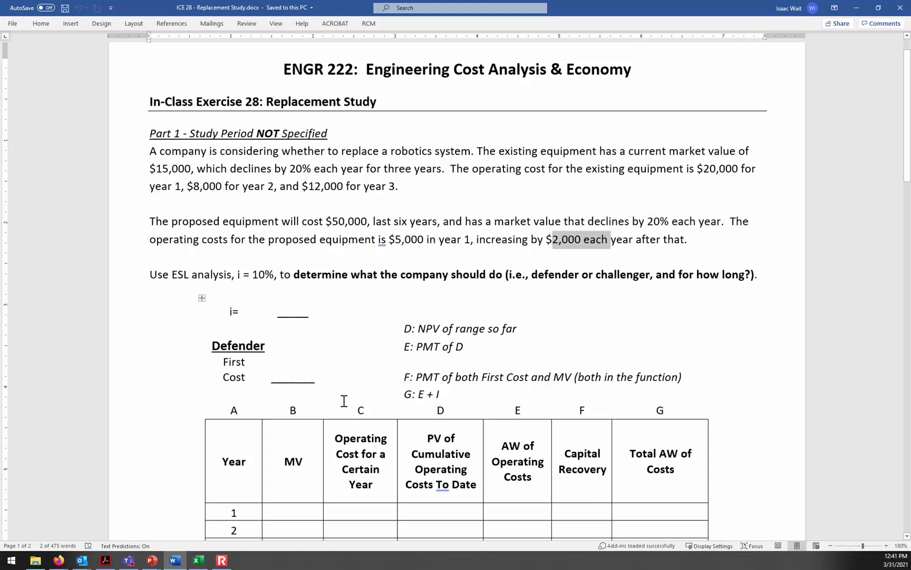
# Enter -$5,000 as the challenger's year-1 operating cost in C20.
pyautogui.click(198, 560)
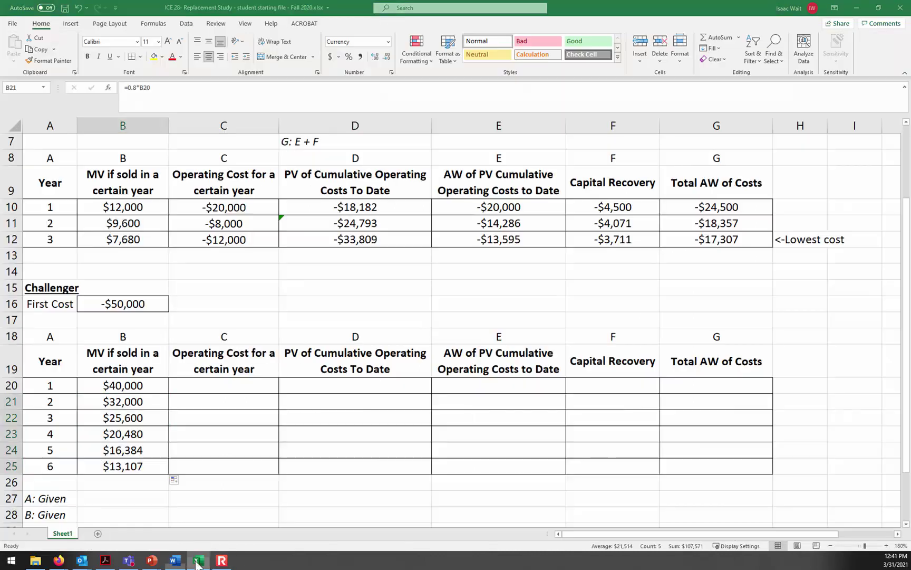
pyautogui.click(243, 383)
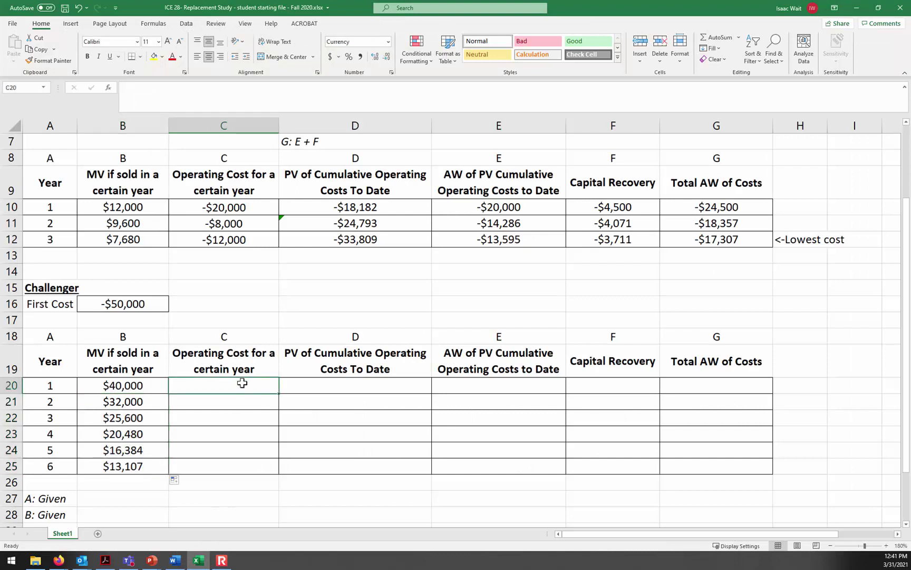
pyautogui.write('-')
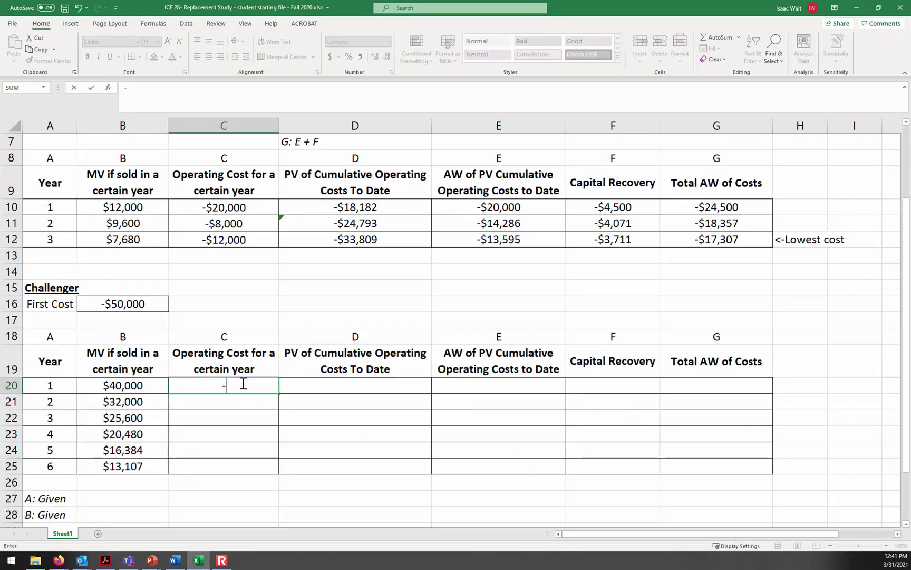
pyautogui.write('$5,000')
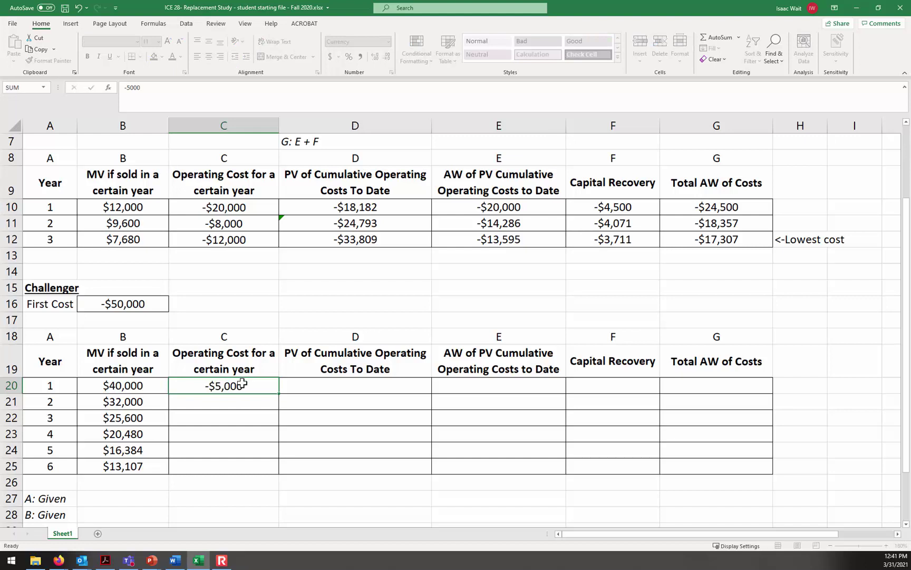
pyautogui.press('Return')
# Enter =C20-2000 in C21 and fill it down to C25, reaching -$15,000.
pyautogui.write('=')
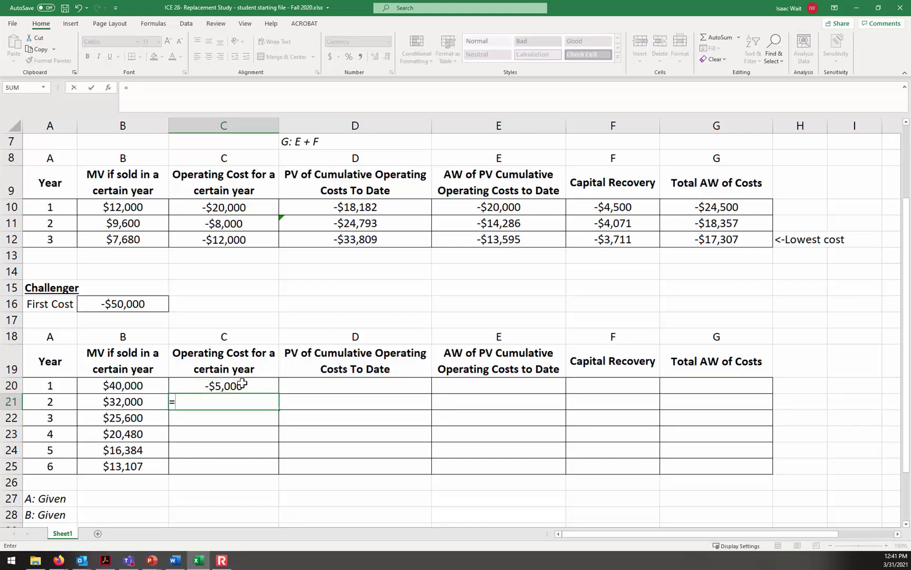
pyautogui.click(242, 384)
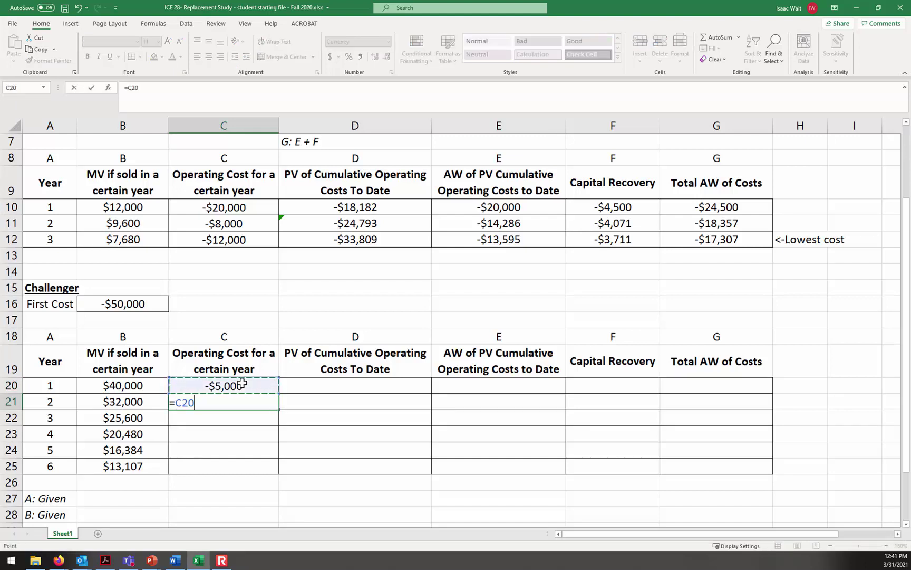
pyautogui.write('-2000')
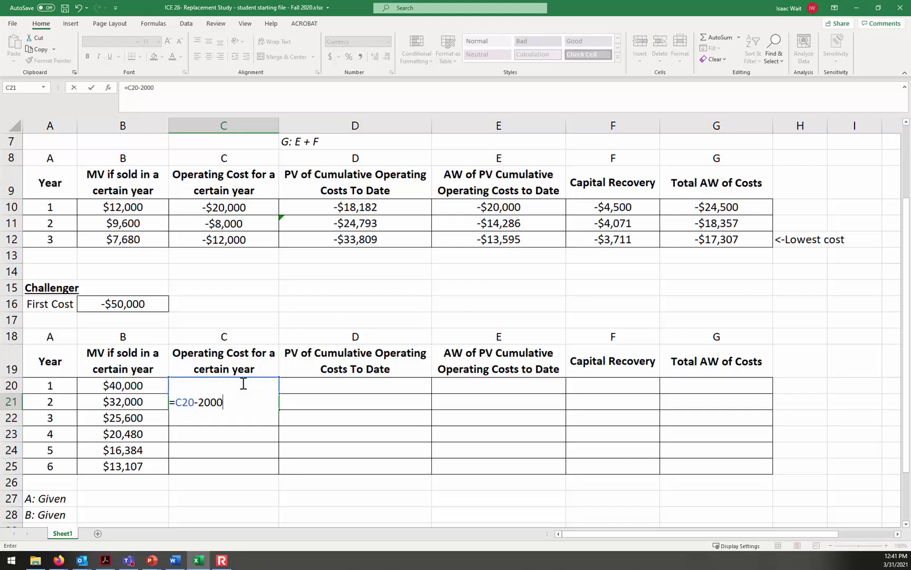
pyautogui.press('Return')
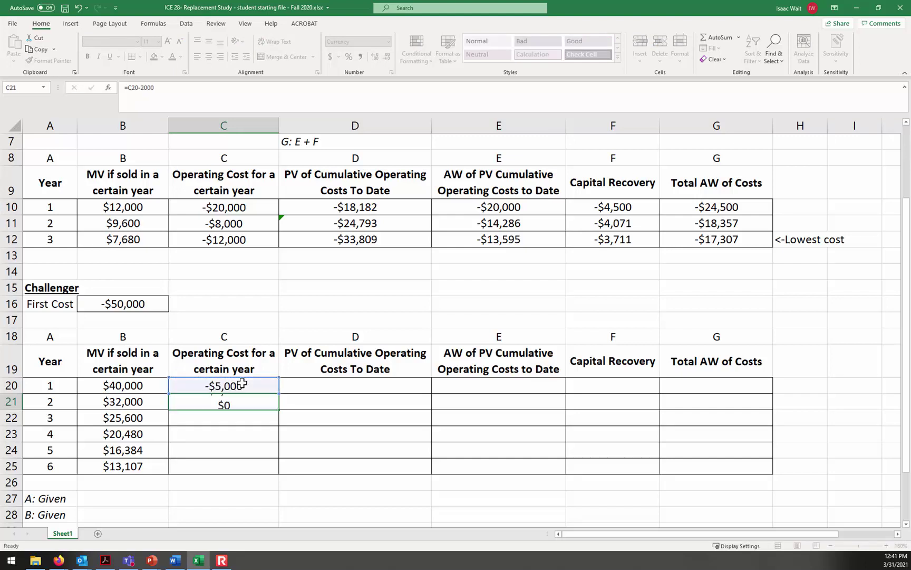
pyautogui.click(243, 402)
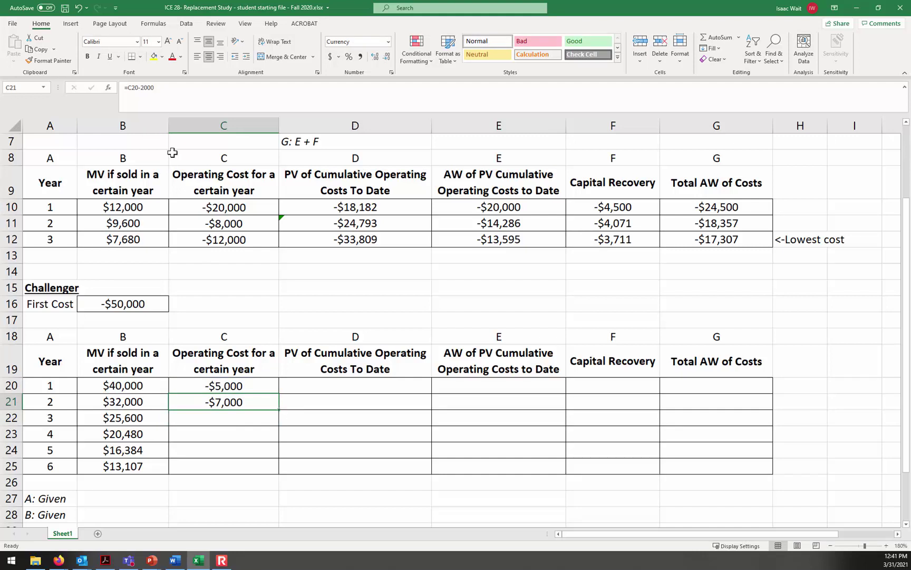
pyautogui.click(194, 91)
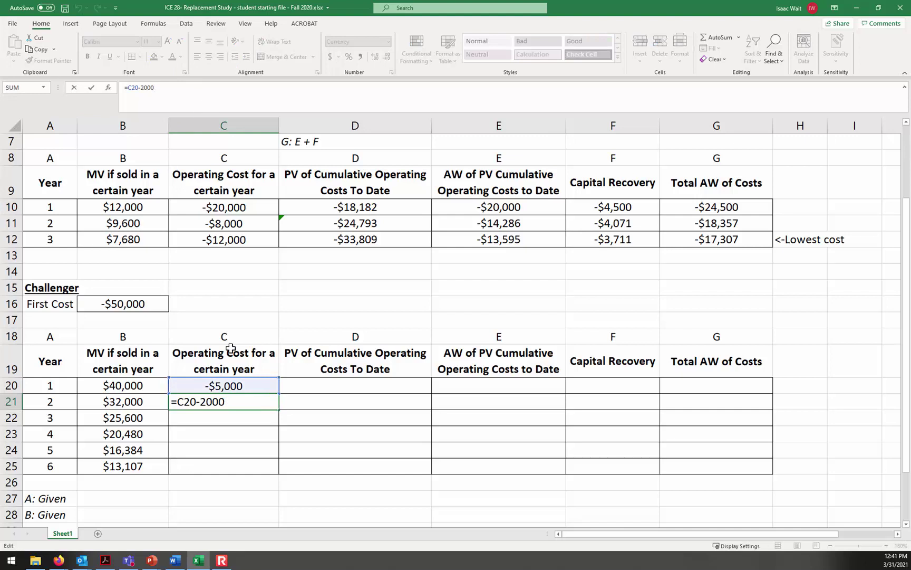
pyautogui.press('Escape')
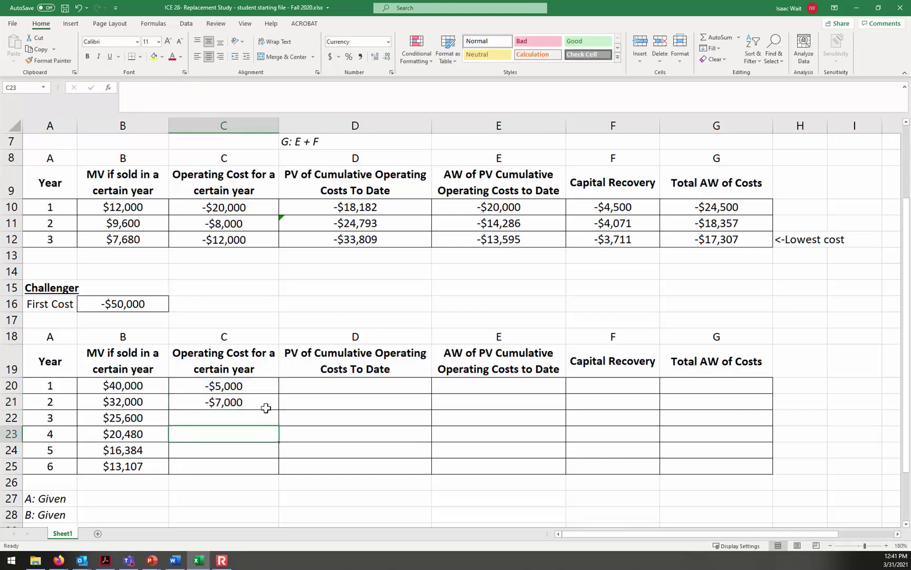
pyautogui.moveTo(279, 409); pyautogui.dragTo(283, 470)
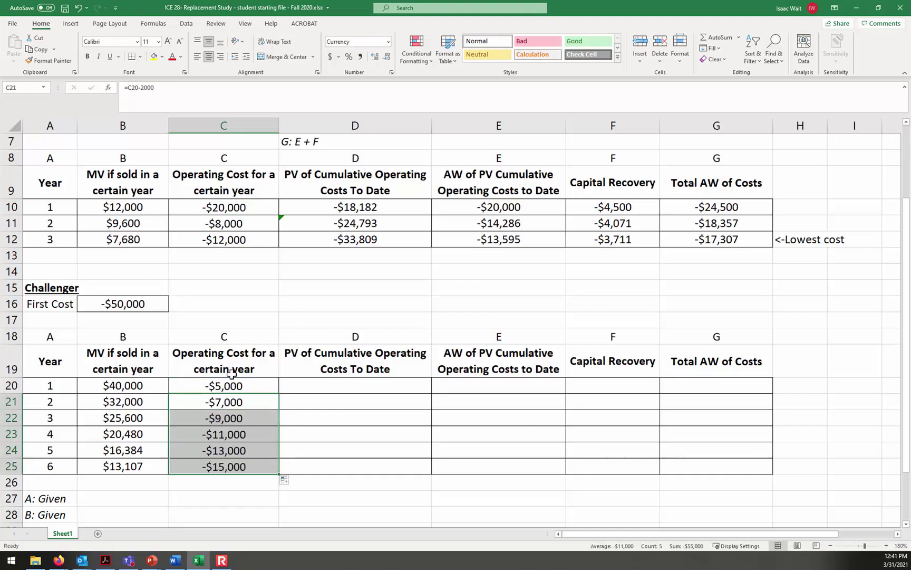
pyautogui.click(315, 387)
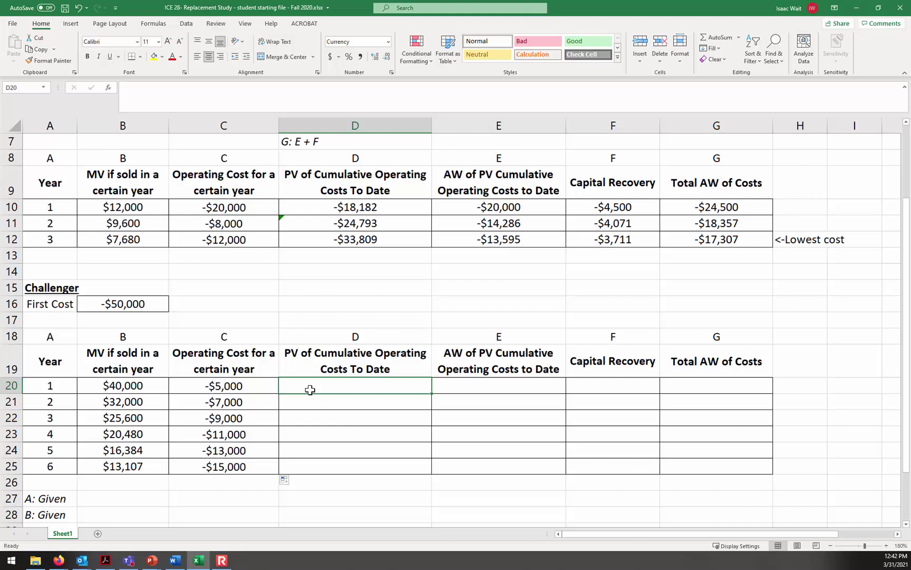
# Enter =NPV($B$3,C20) in D20 for the year-1 PV of operating costs (-$4,545).
pyautogui.write('=')
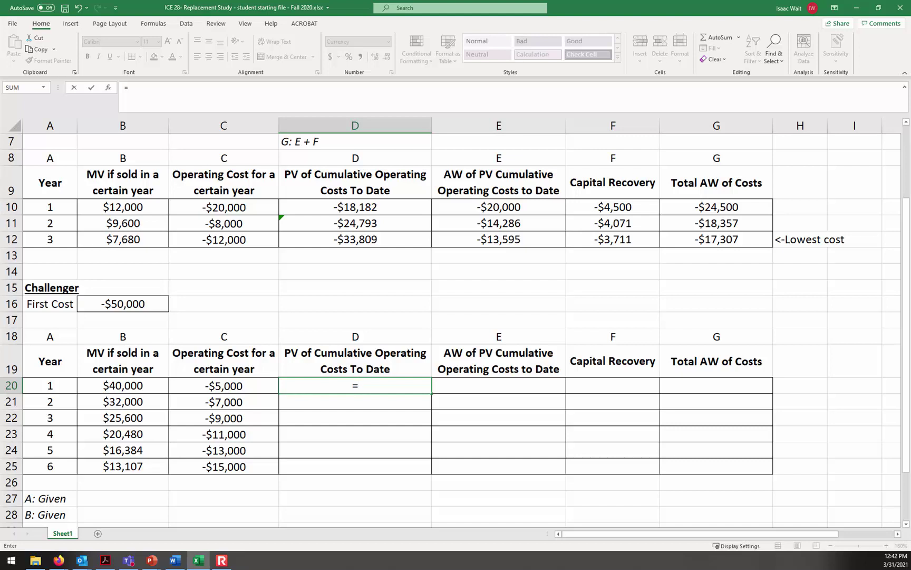
pyautogui.click(58, 559)
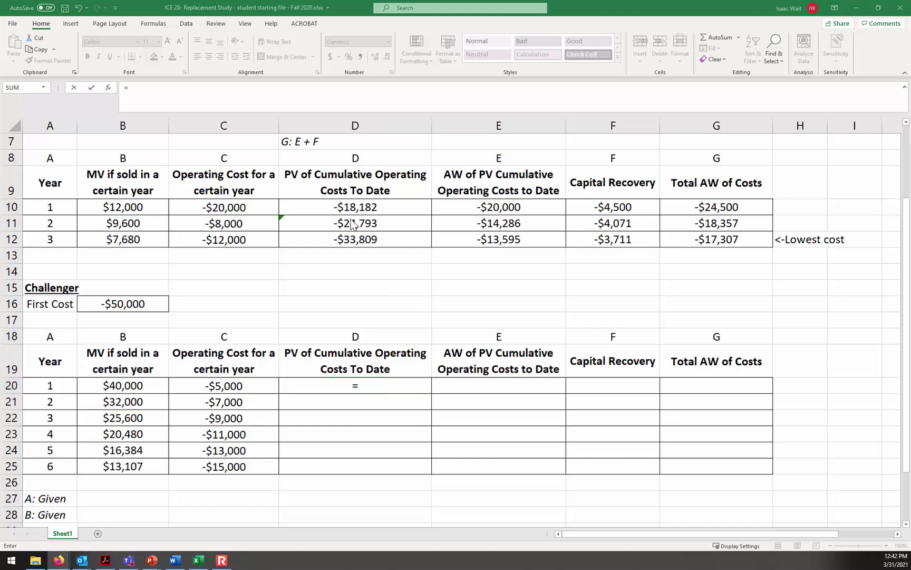
pyautogui.click(290, 99)
pyautogui.write('=npv(')
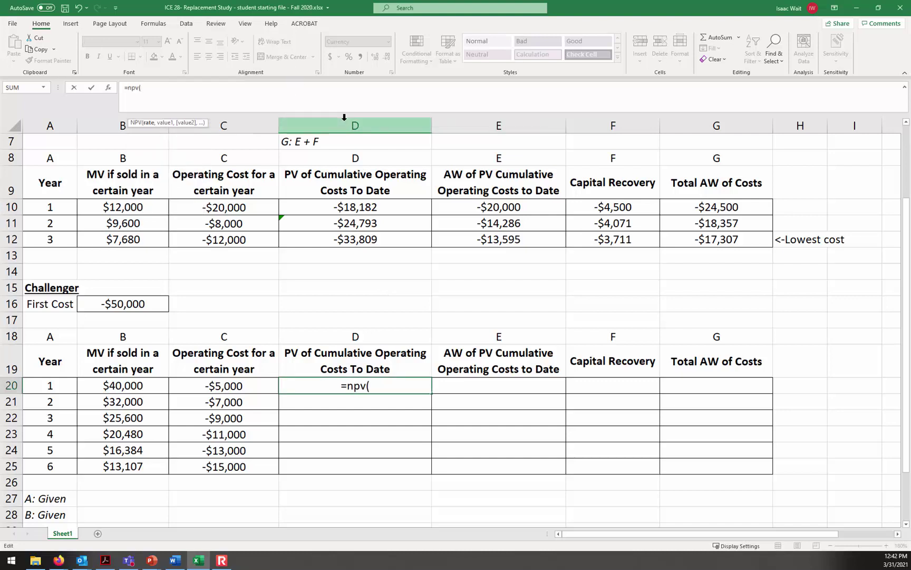
pyautogui.scroll(2, 190, 266)
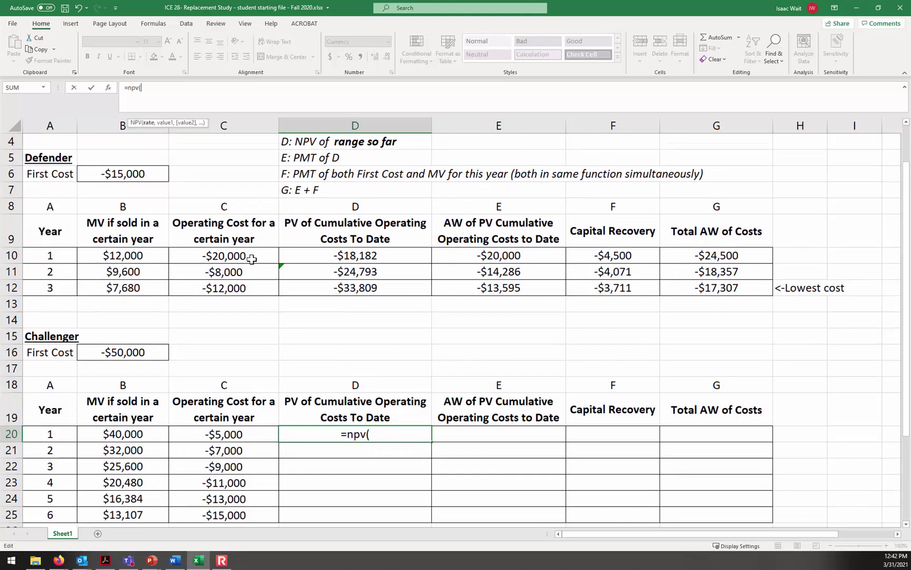
pyautogui.click(142, 184)
pyautogui.press('F4')
pyautogui.scroll(-3, 235, 266)
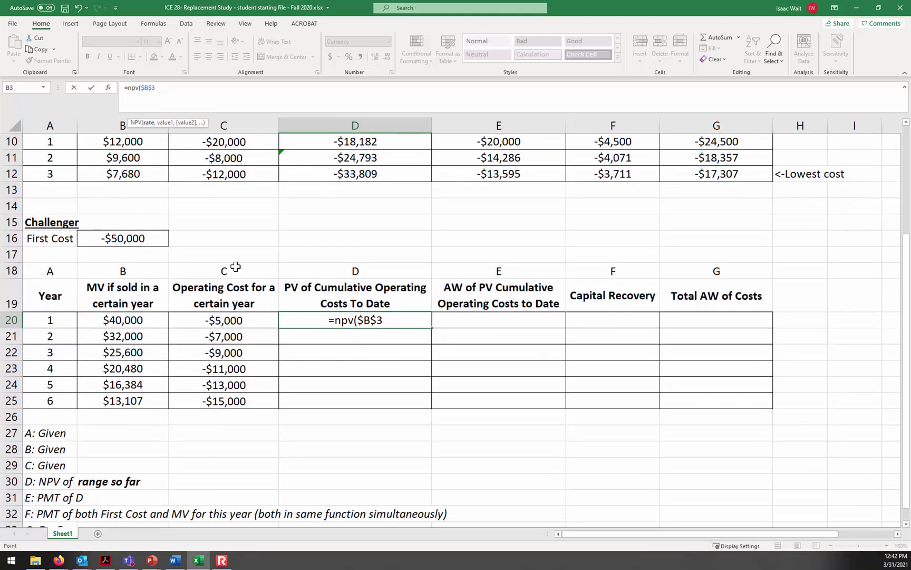
pyautogui.write(',')
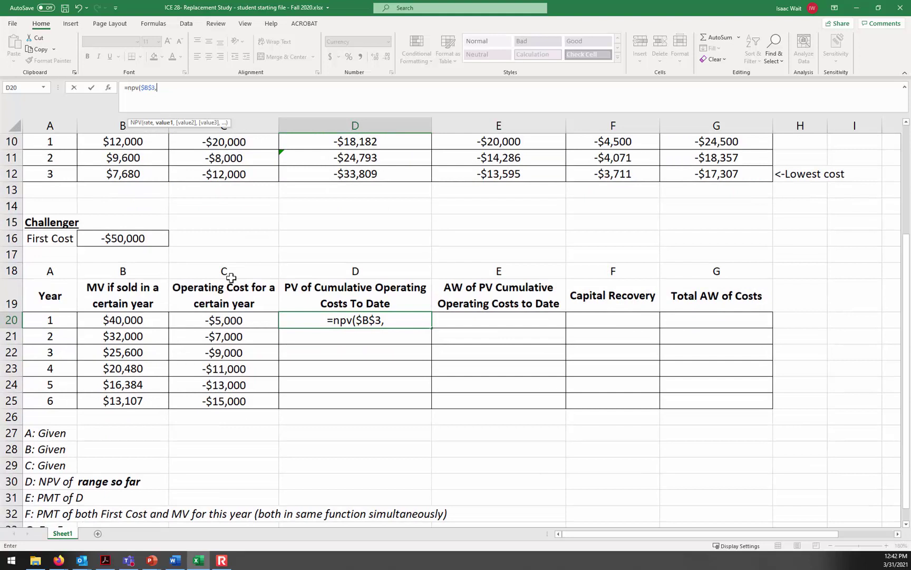
pyautogui.click(227, 319)
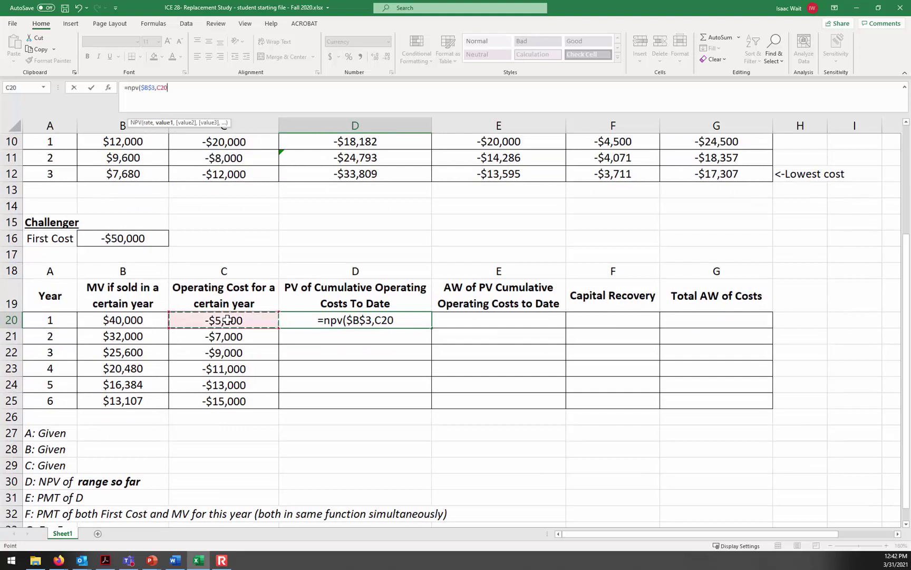
pyautogui.write(')')
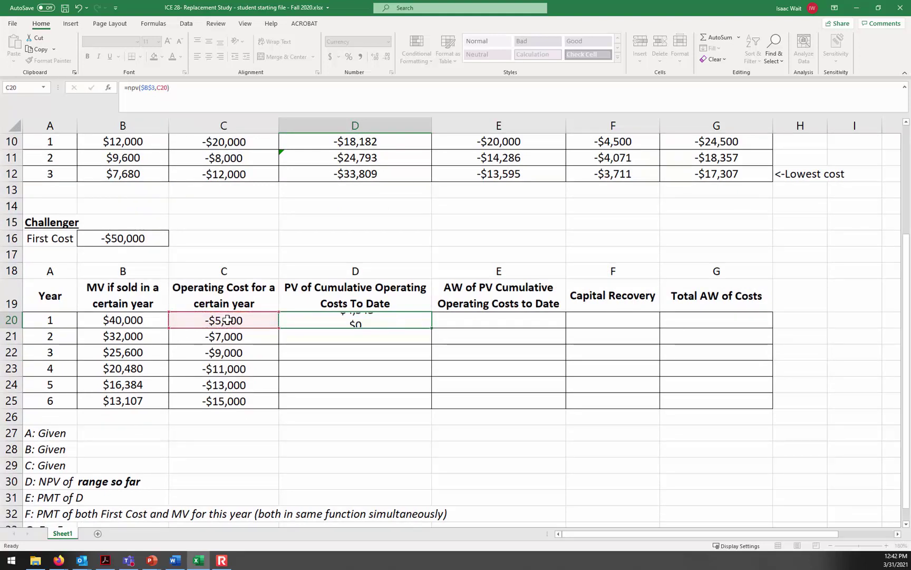
pyautogui.press('Return')
# Enter =NPV($B$3,$C$20:C21) in D21 and fill it down to D25, ending at -$41,145.
pyautogui.write('=')
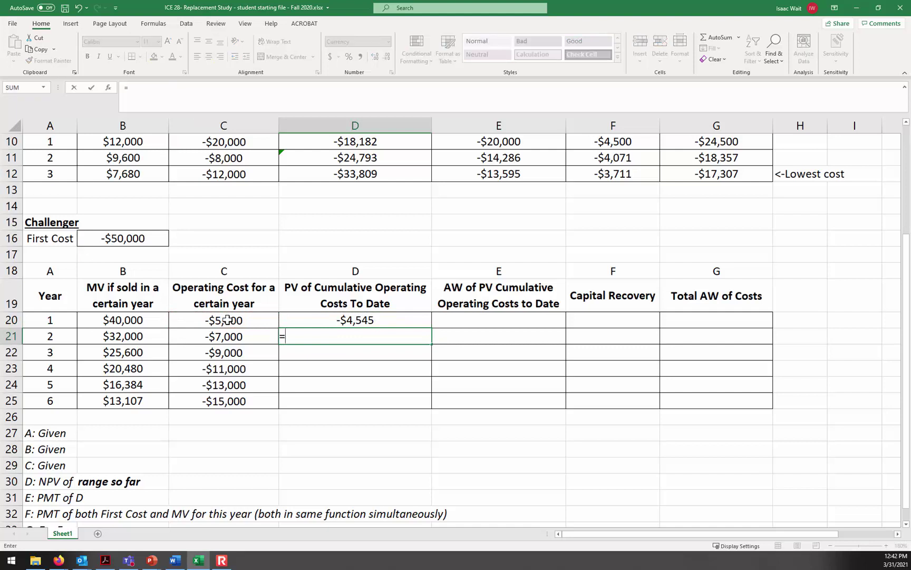
pyautogui.write('npv(')
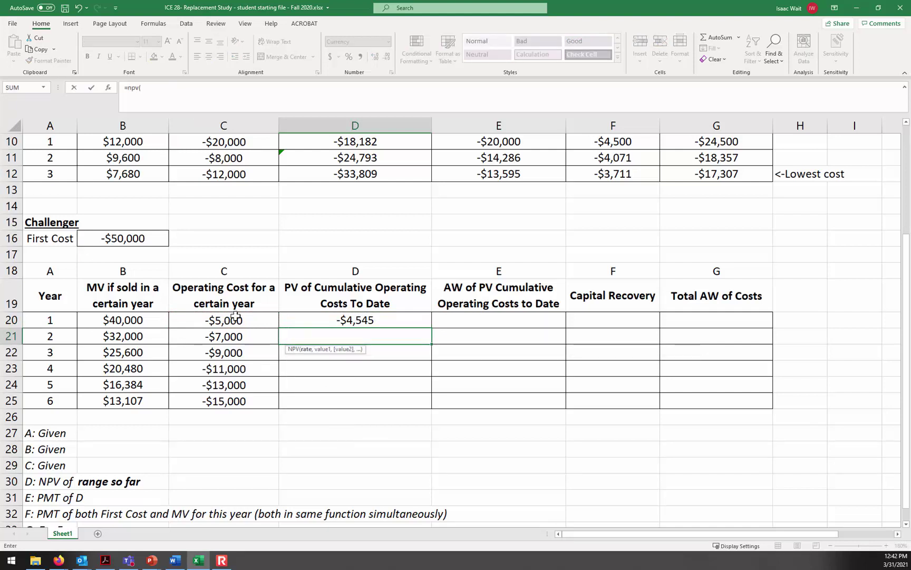
pyautogui.scroll(3, 235, 315)
pyautogui.click(142, 180)
pyautogui.press('F4')
pyautogui.write(',')
pyautogui.scroll(-1, 302, 327)
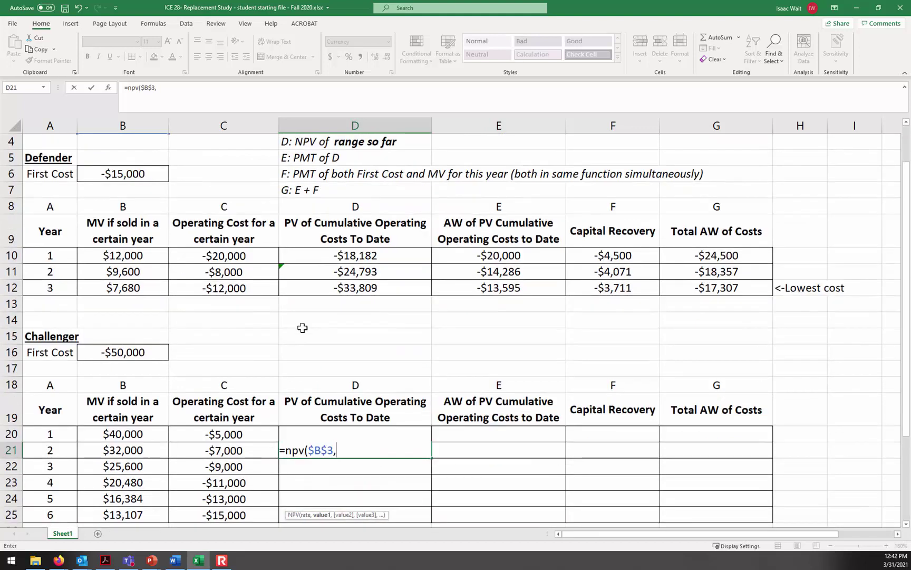
pyautogui.scroll(-1, 303, 328)
pyautogui.moveTo(242, 387); pyautogui.dragTo(240, 399)
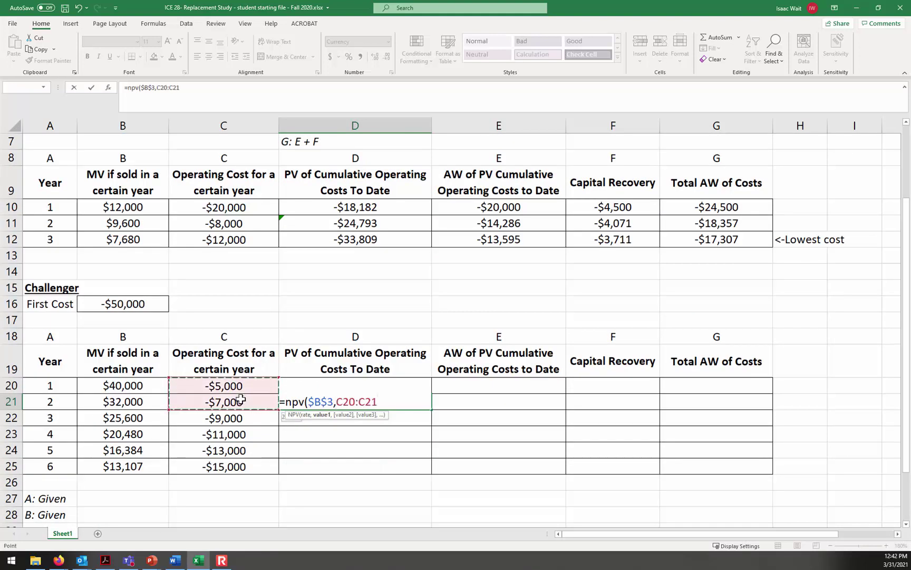
pyautogui.click(211, 92)
pyautogui.write(')')
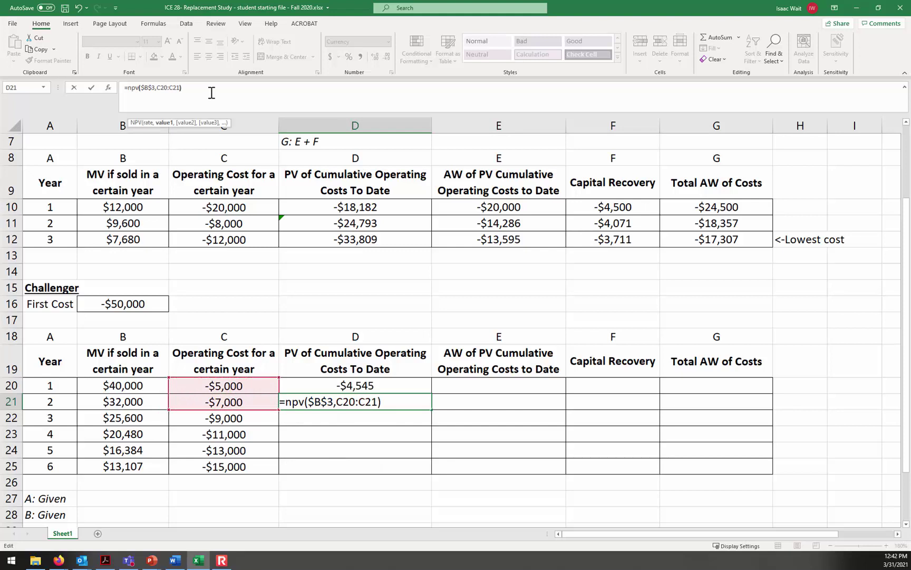
pyautogui.click(166, 88)
pyautogui.press('F4')
pyautogui.click(200, 91)
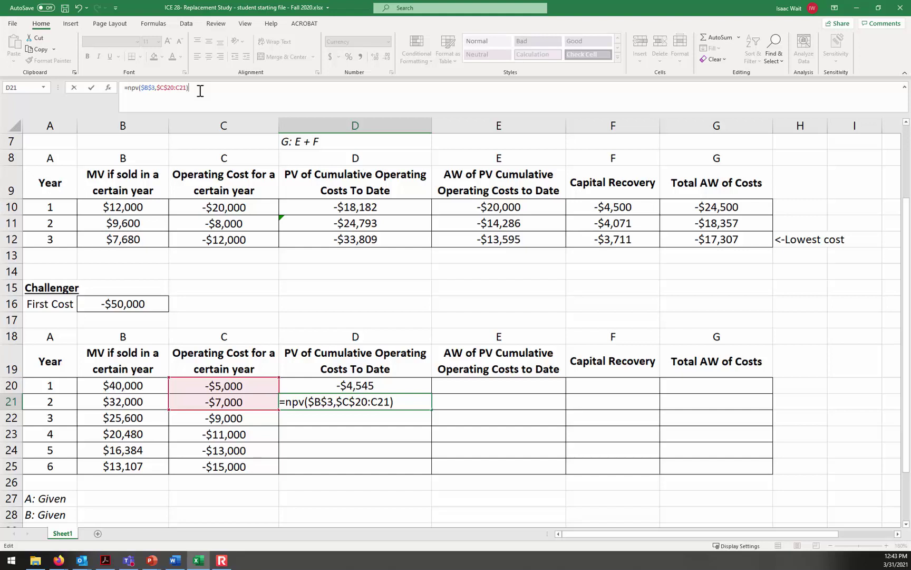
pyautogui.press('Return')
pyautogui.click(424, 404)
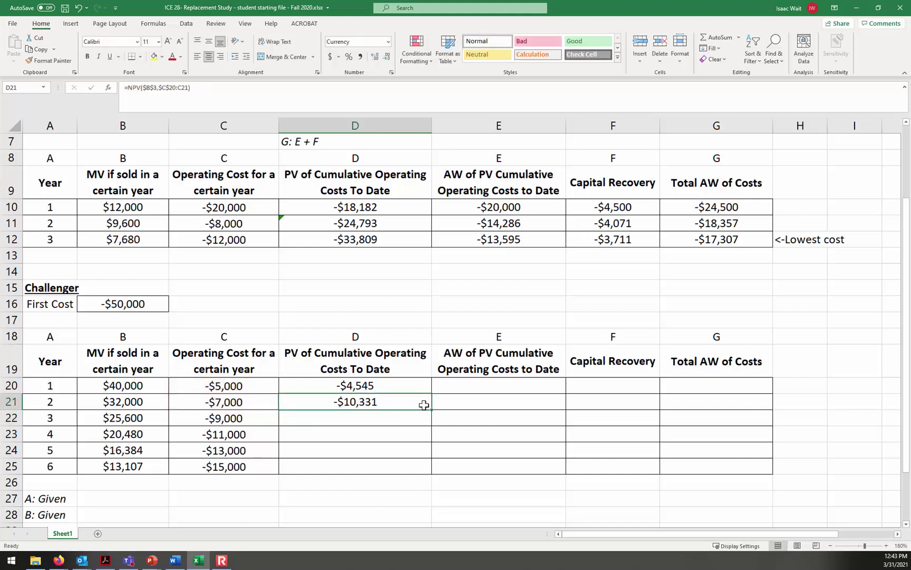
pyautogui.moveTo(433, 410); pyautogui.dragTo(434, 477)
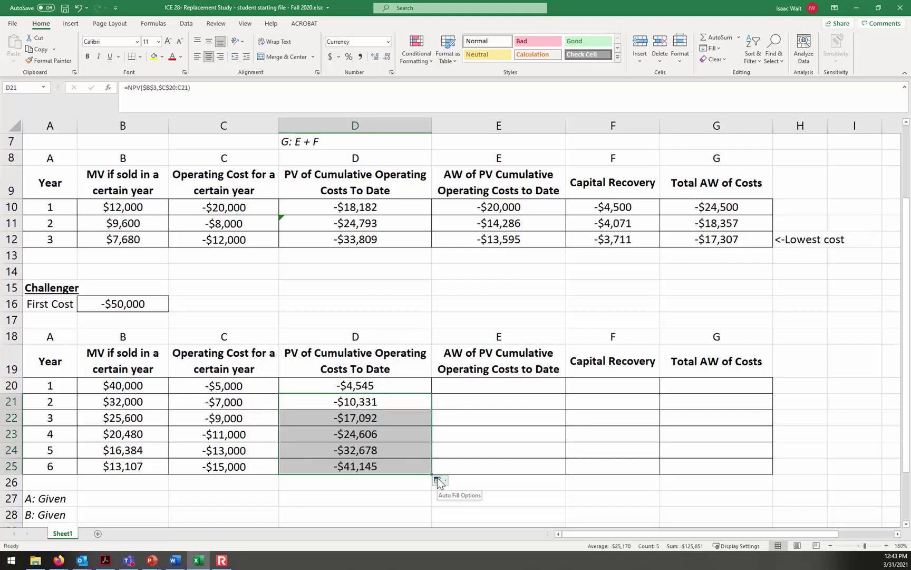
# Enter =PMT($B$3,A20,-D20) in E20 for the year-1 annual worth (-$5,000).
pyautogui.click(481, 384)
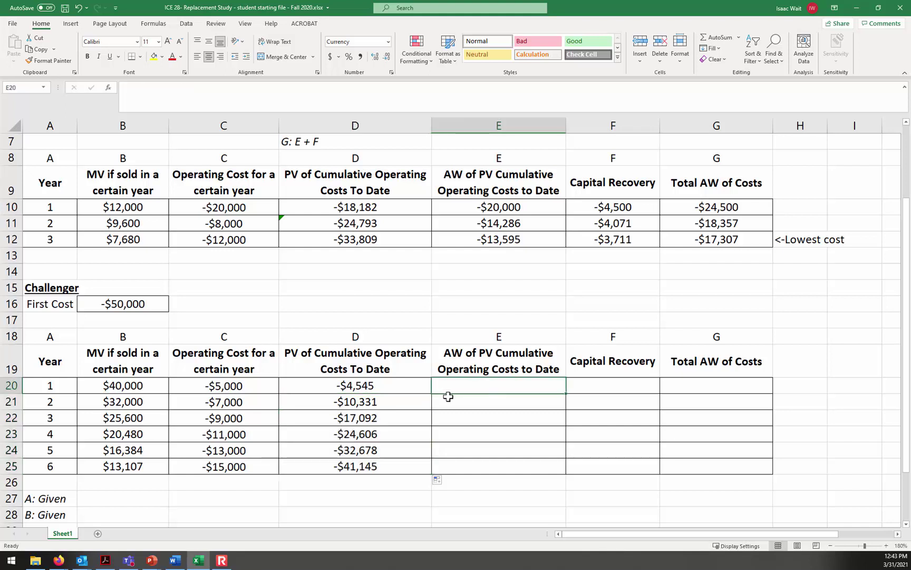
pyautogui.write('=')
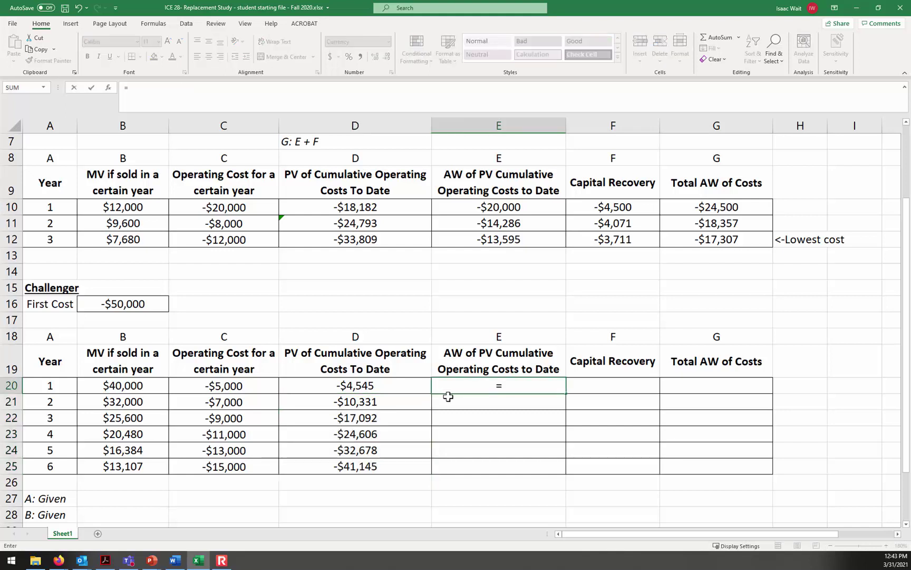
pyautogui.write('pmt(')
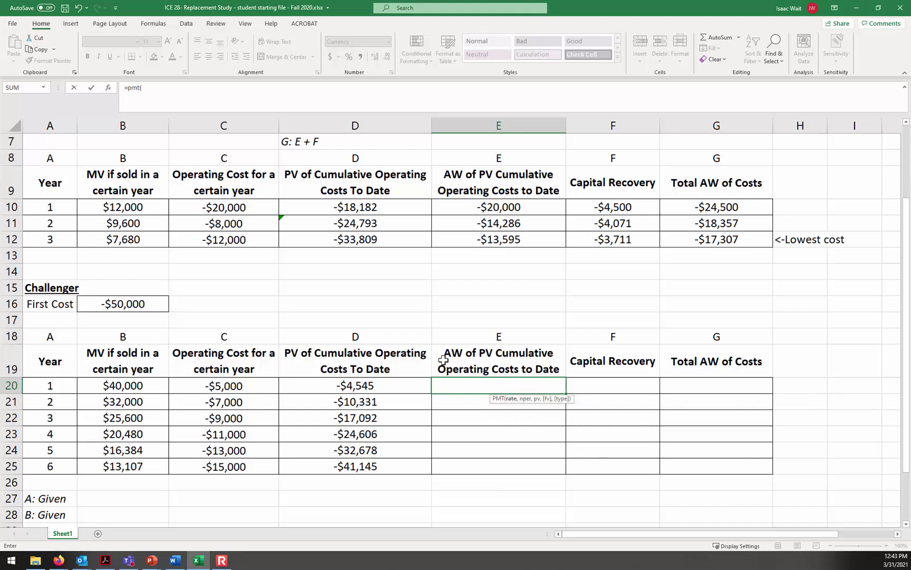
pyautogui.scroll(2, 443, 360)
pyautogui.click(141, 178)
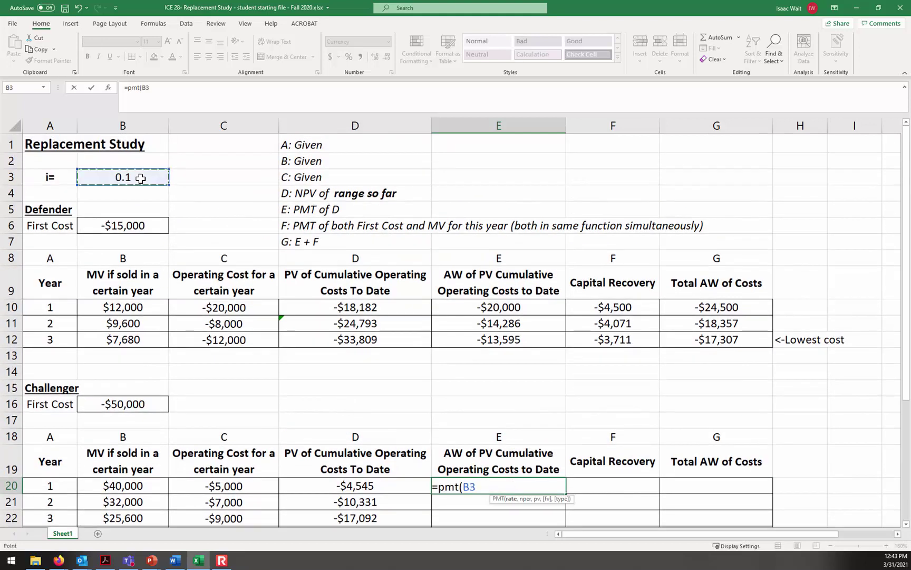
pyautogui.press('F4')
pyautogui.scroll(-1, 469, 365)
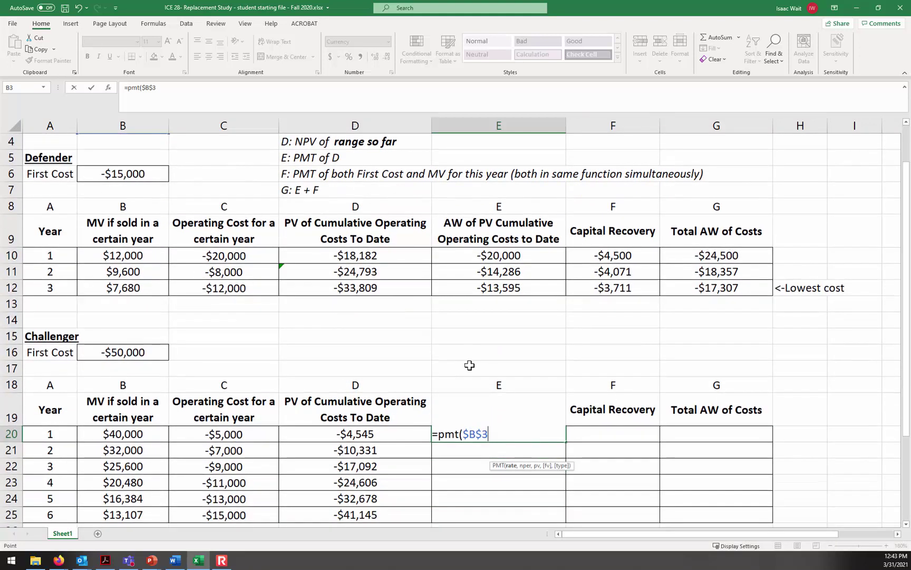
pyautogui.write(',')
pyautogui.click(50, 435)
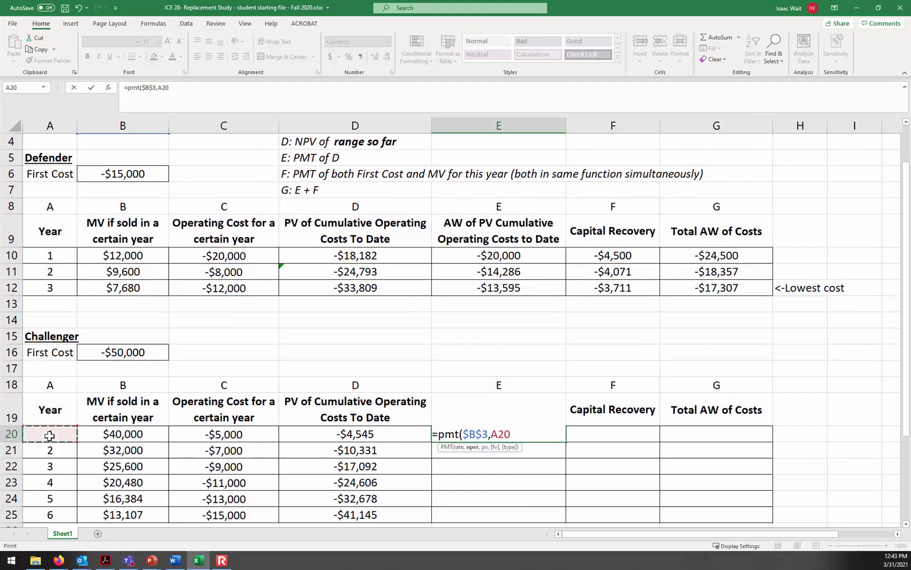
pyautogui.write(',-')
pyautogui.click(351, 436)
pyautogui.write(')')
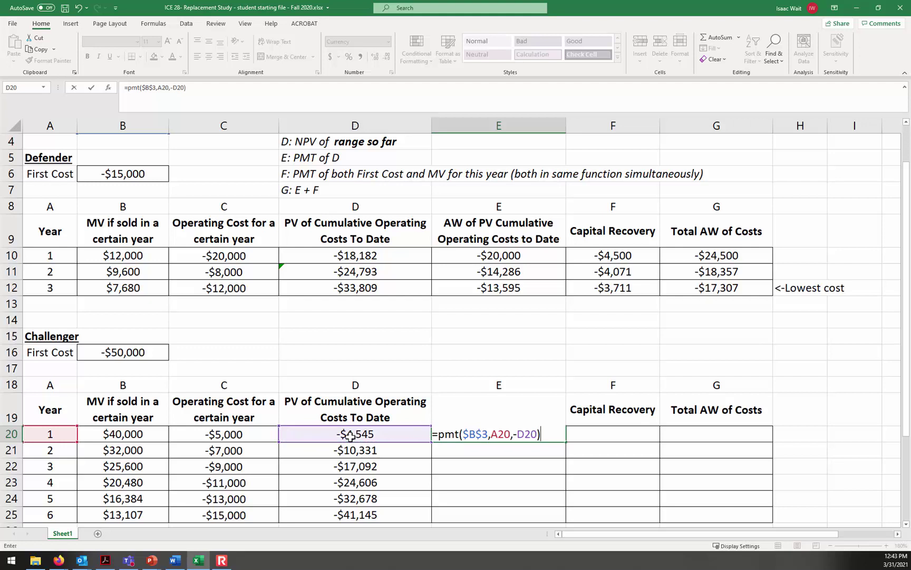
pyautogui.press('Return')
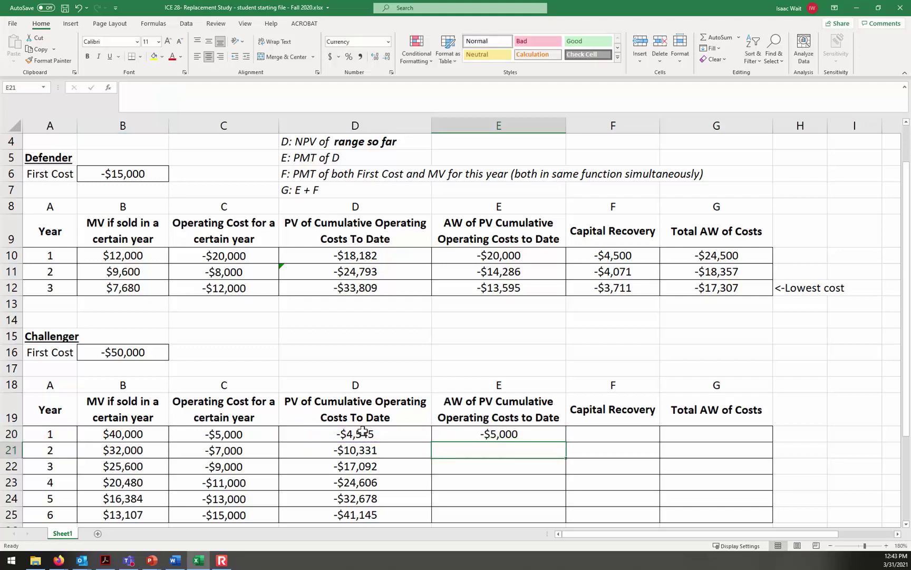
# Fill the annual-worth formula down to E25, ending at -$9,447.
pyautogui.click(552, 437)
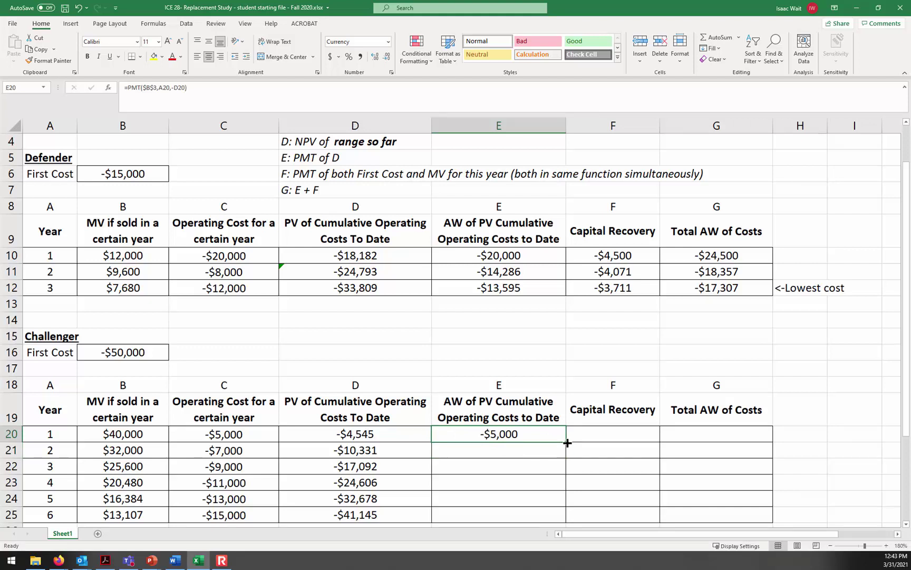
pyautogui.moveTo(568, 443); pyautogui.dragTo(560, 525)
pyautogui.scroll(-1, 568, 474)
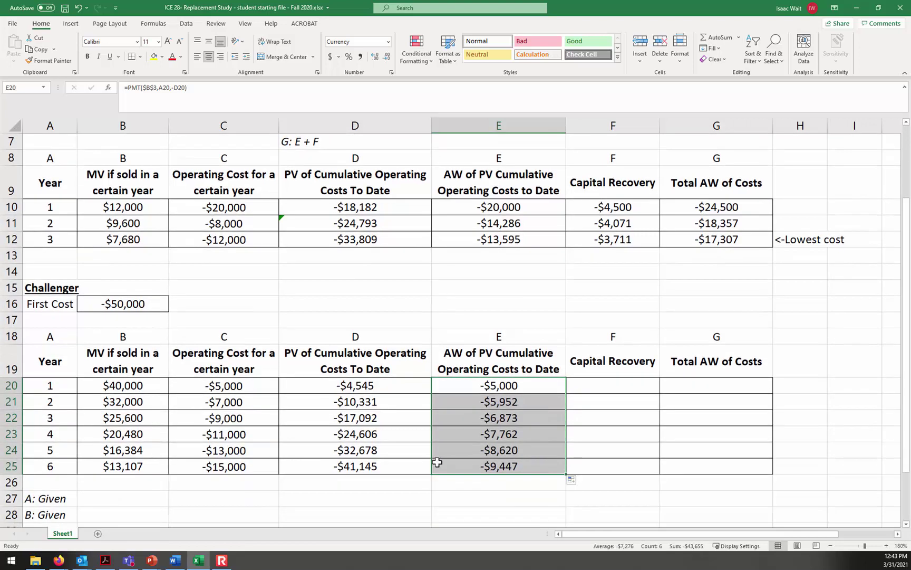
pyautogui.click(233, 387)
pyautogui.click(229, 402)
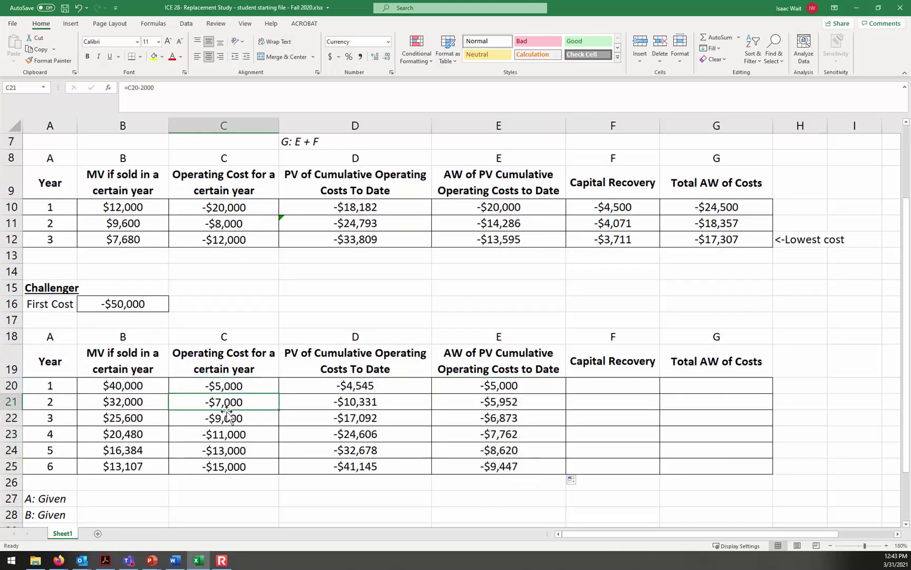
pyautogui.click(226, 418)
pyautogui.click(227, 434)
pyautogui.click(230, 450)
pyautogui.click(252, 465)
pyautogui.click(488, 465)
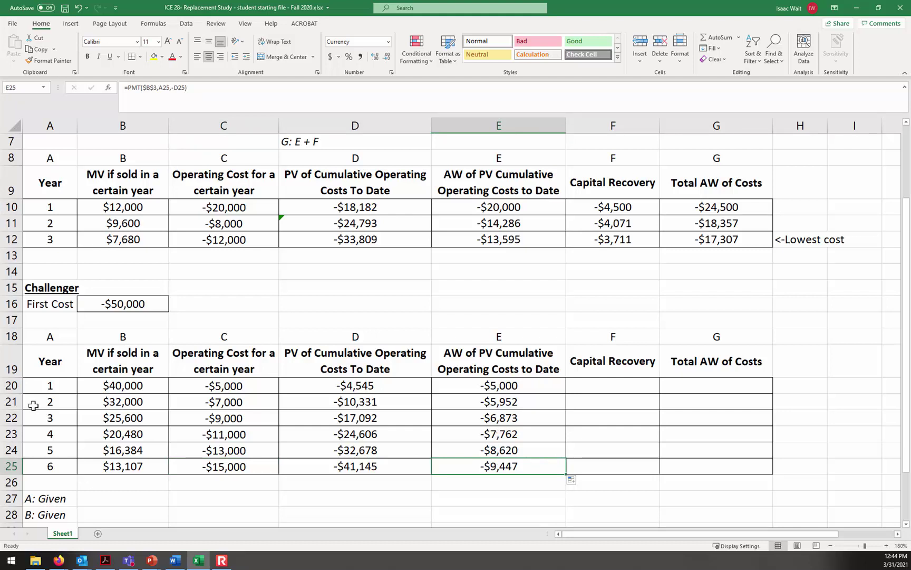
pyautogui.click(43, 437)
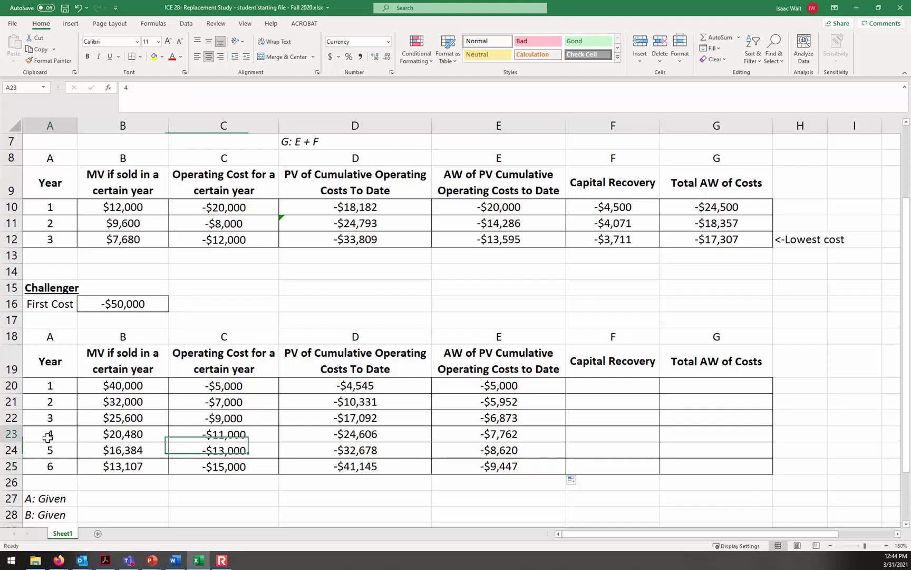
pyautogui.click(223, 433)
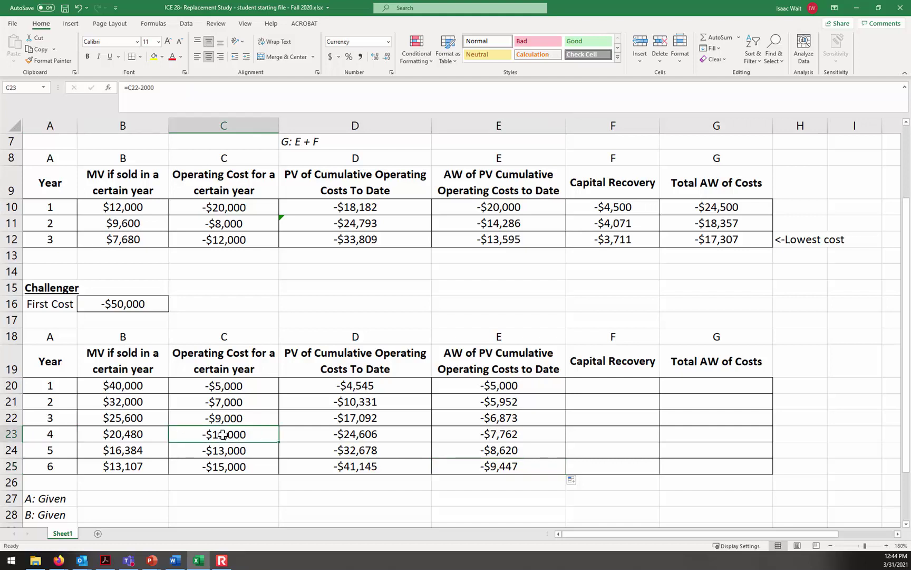
pyautogui.click(220, 386)
pyautogui.click(220, 402)
pyautogui.click(223, 416)
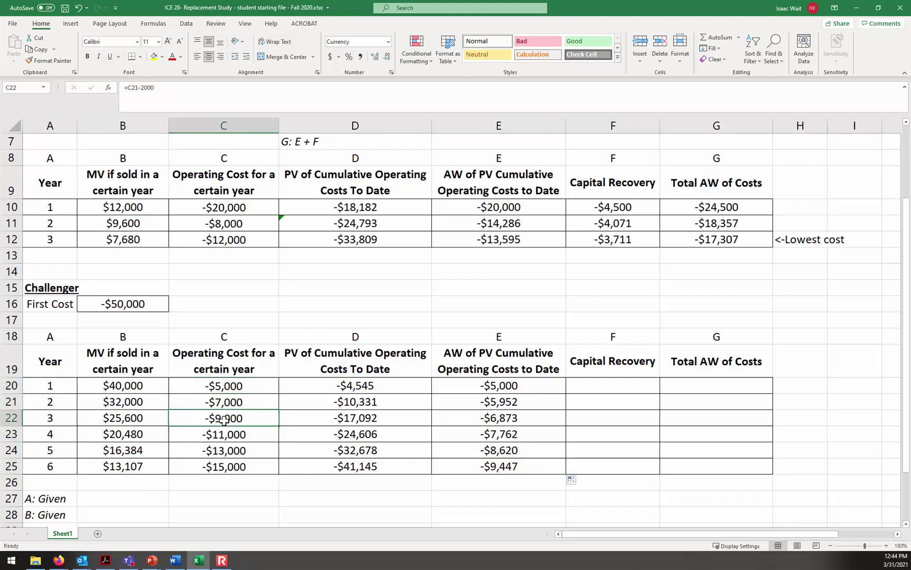
pyautogui.click(225, 434)
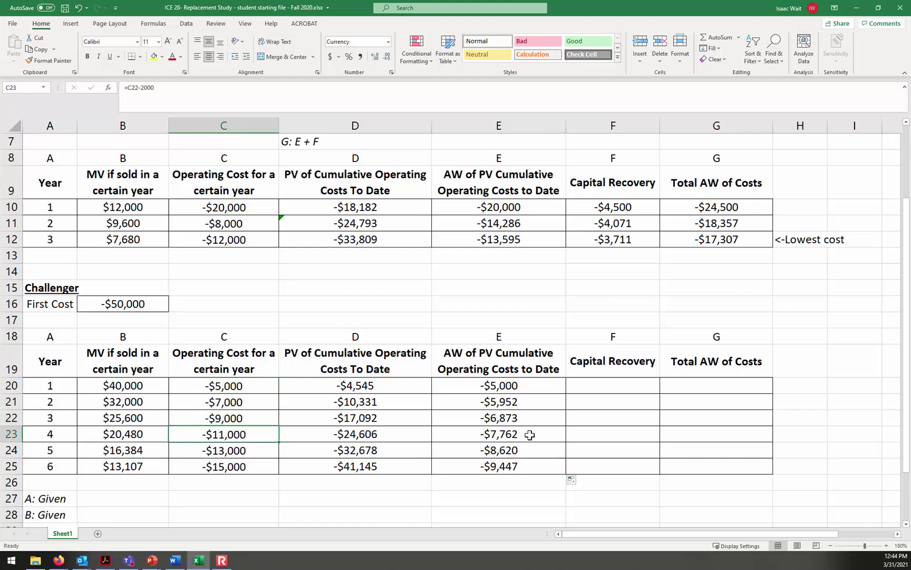
pyautogui.moveTo(236, 384); pyautogui.dragTo(234, 433)
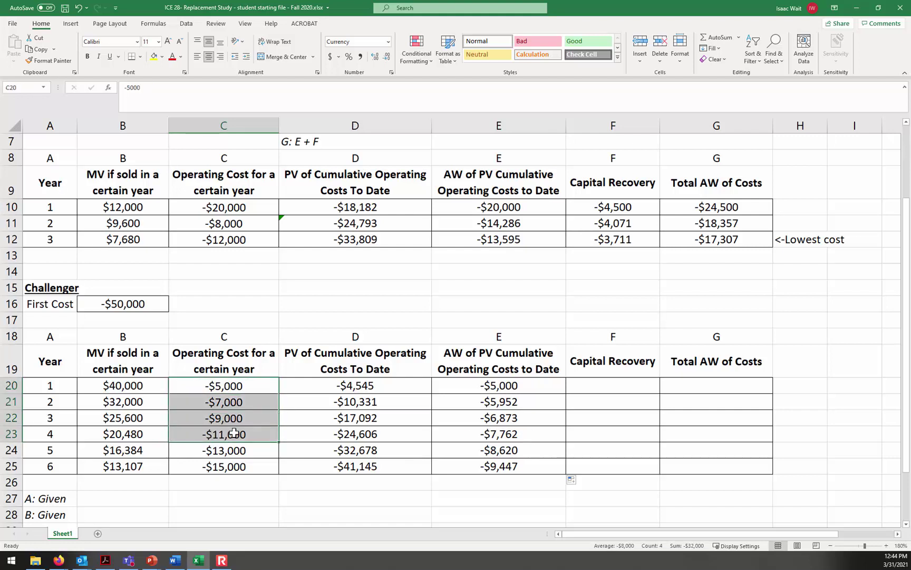
pyautogui.click(521, 436)
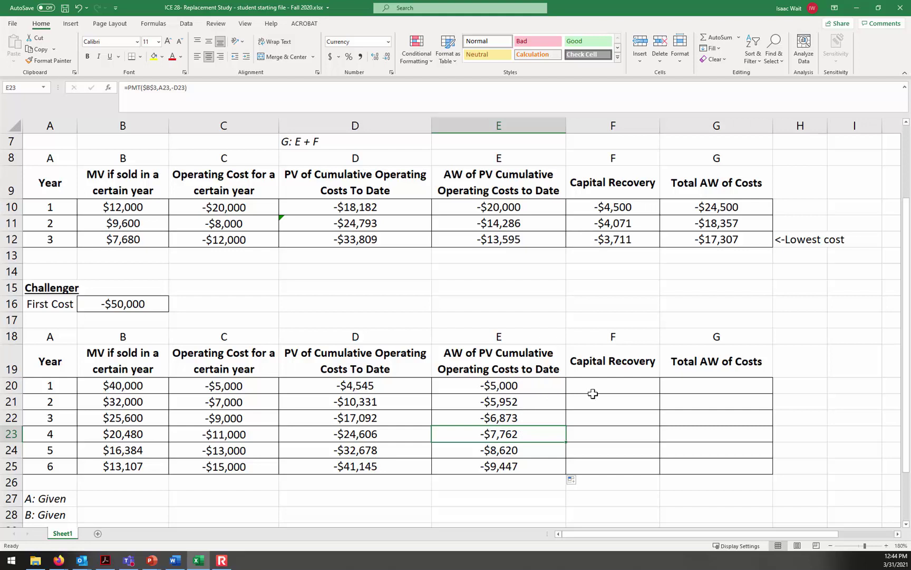
pyautogui.click(593, 393)
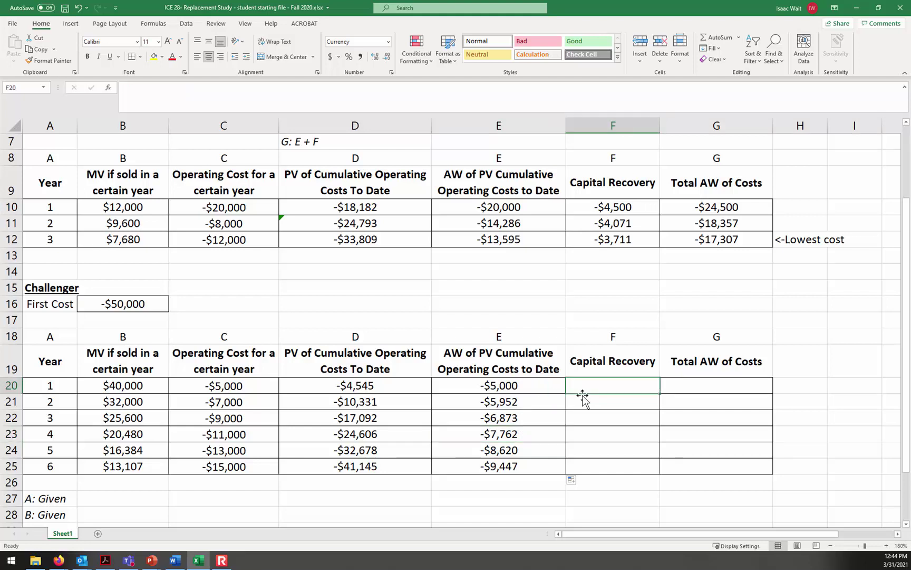
# Enter =PMT($B$3,A20,-$B$16,B20) in F20 for the year-1 capital recovery.
pyautogui.write('=p')
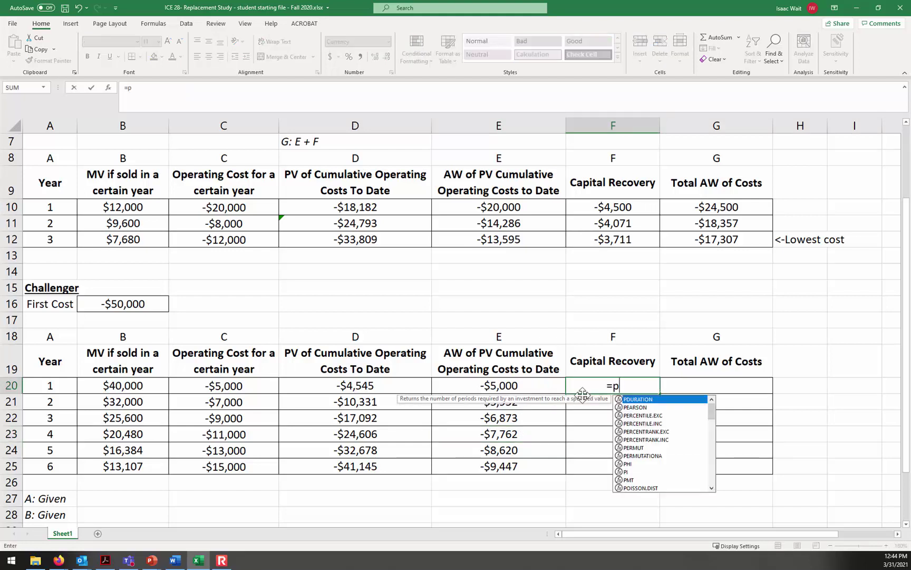
pyautogui.write('mt(')
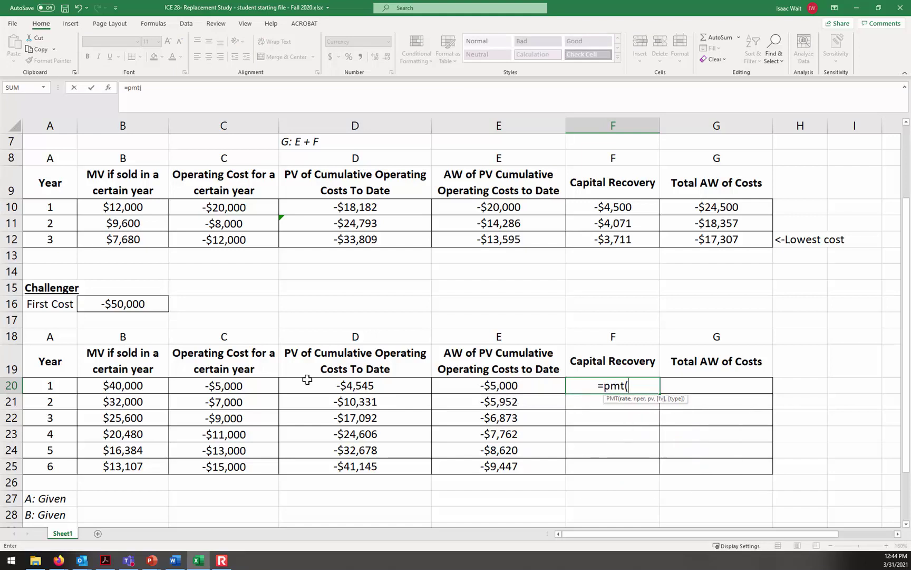
pyautogui.scroll(2, 307, 379)
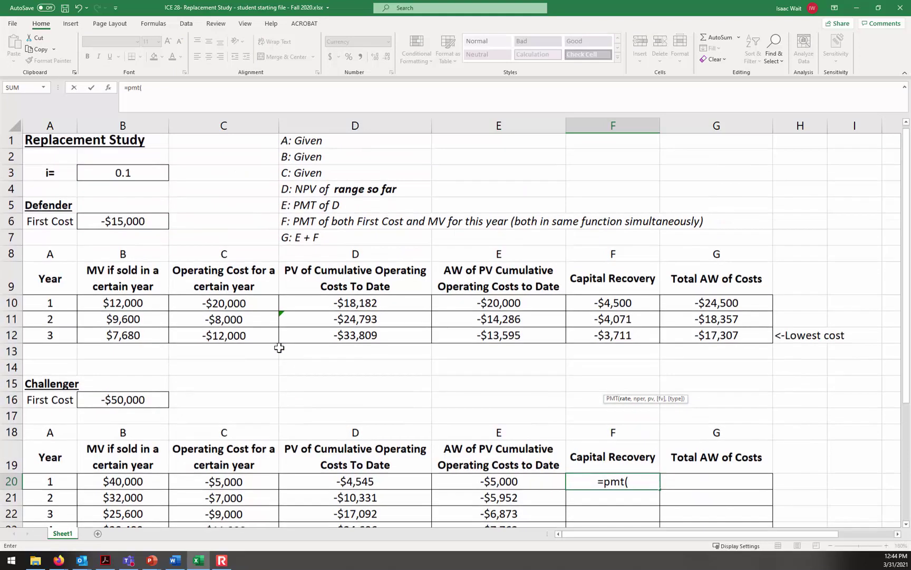
pyautogui.click(123, 178)
pyautogui.press('F4')
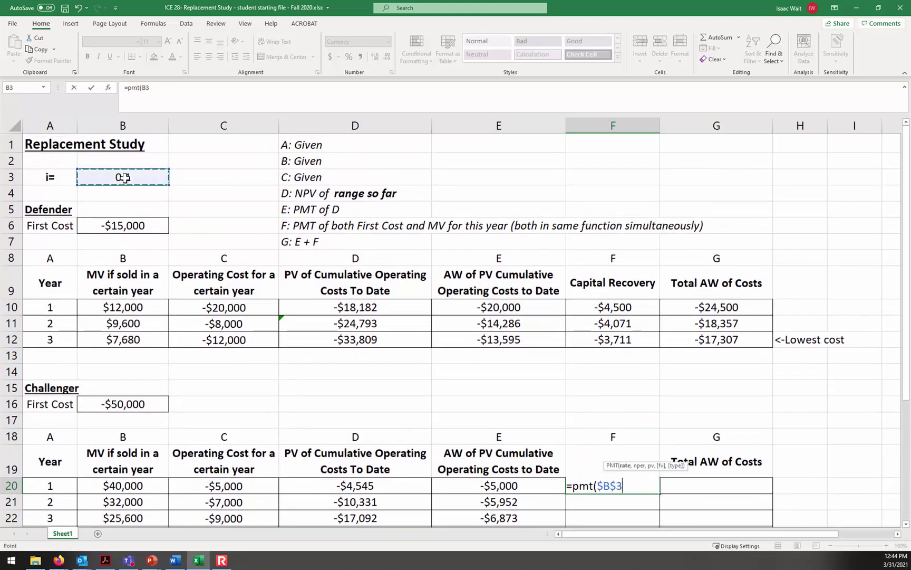
pyautogui.write(',')
pyautogui.scroll(-2, 522, 268)
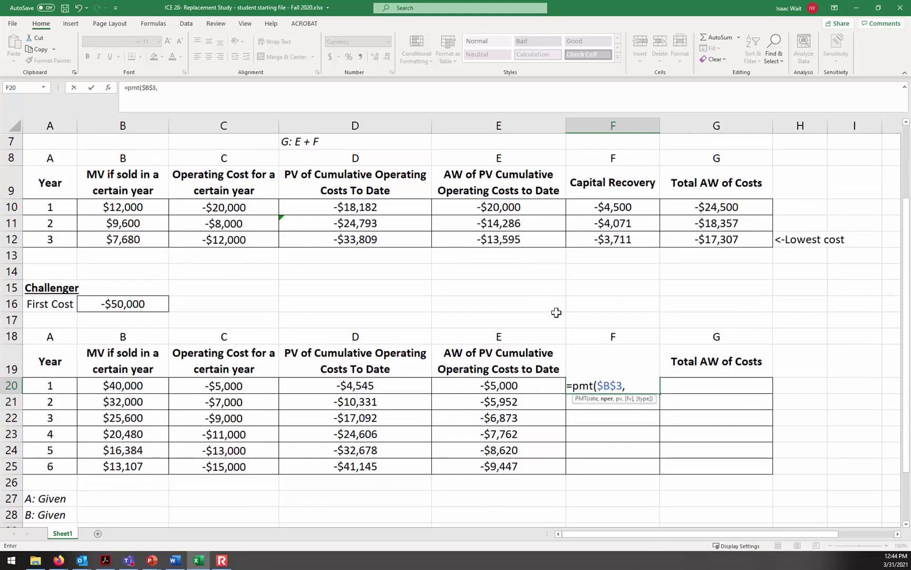
pyautogui.click(53, 387)
pyautogui.write(',')
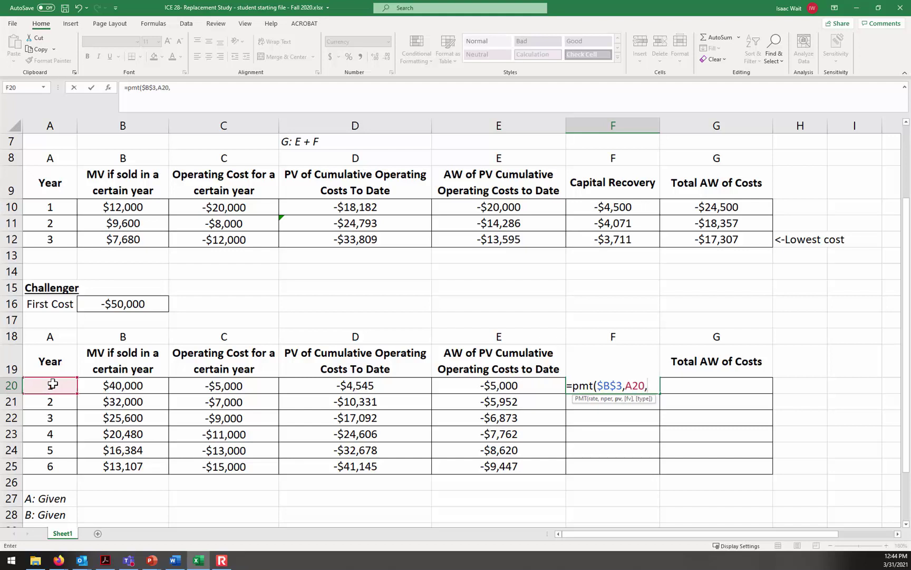
pyautogui.write('-')
pyautogui.click(115, 305)
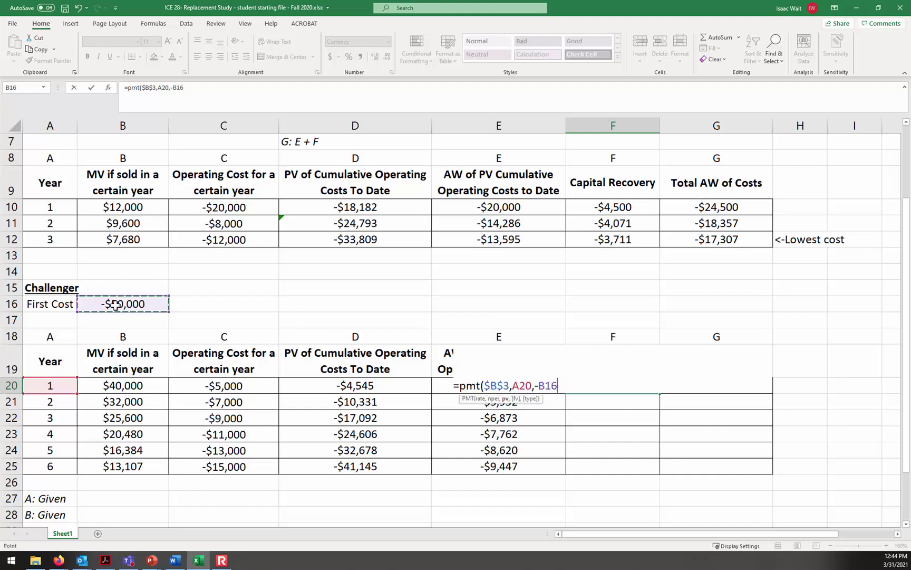
pyautogui.press('F4')
pyautogui.click(230, 97)
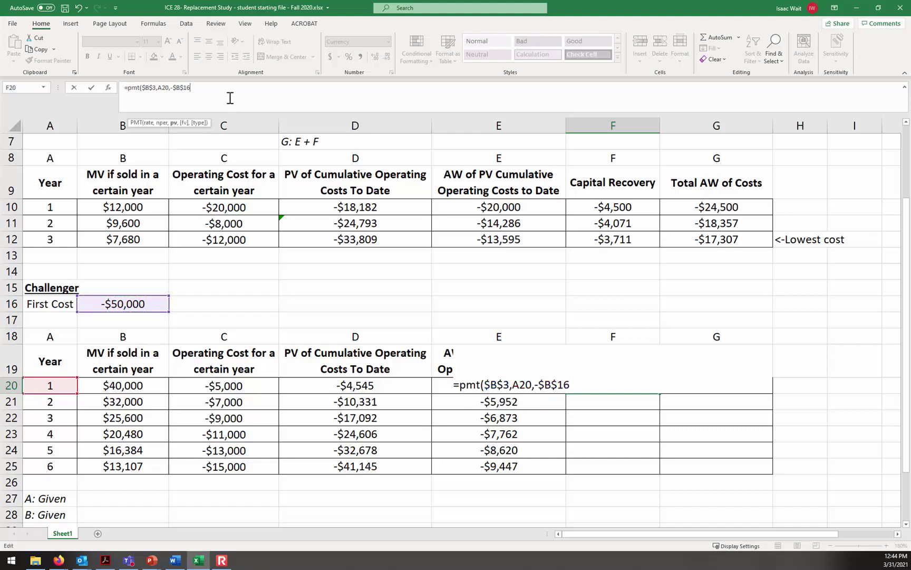
pyautogui.write(',')
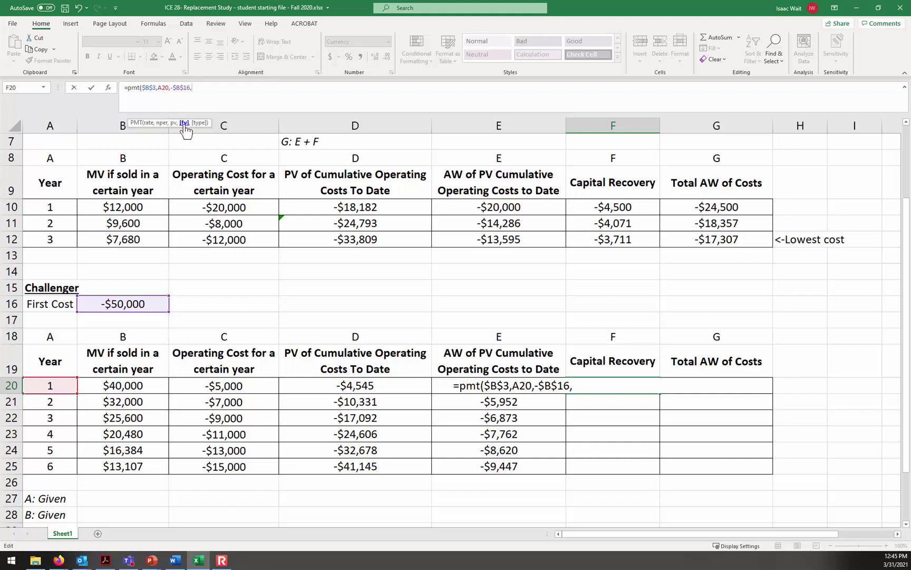
pyautogui.click(149, 385)
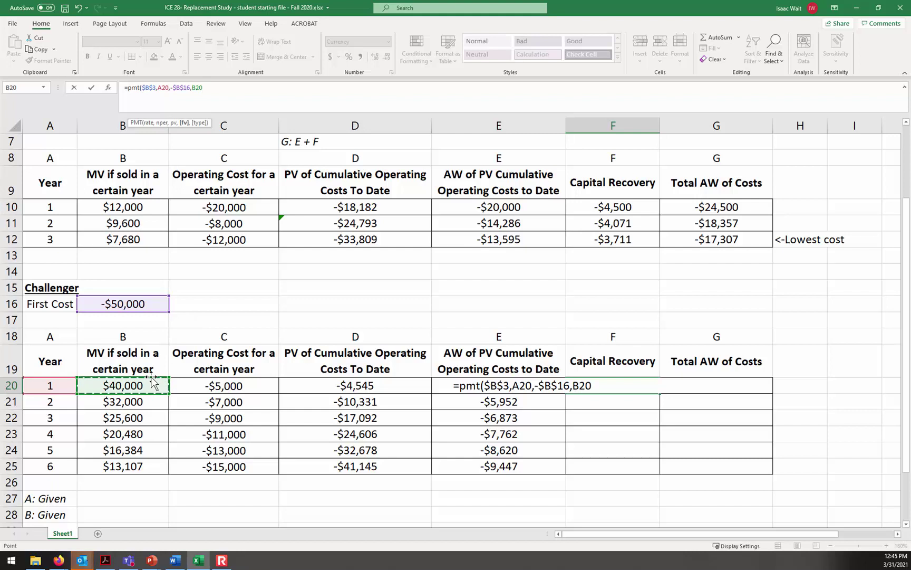
pyautogui.write(')')
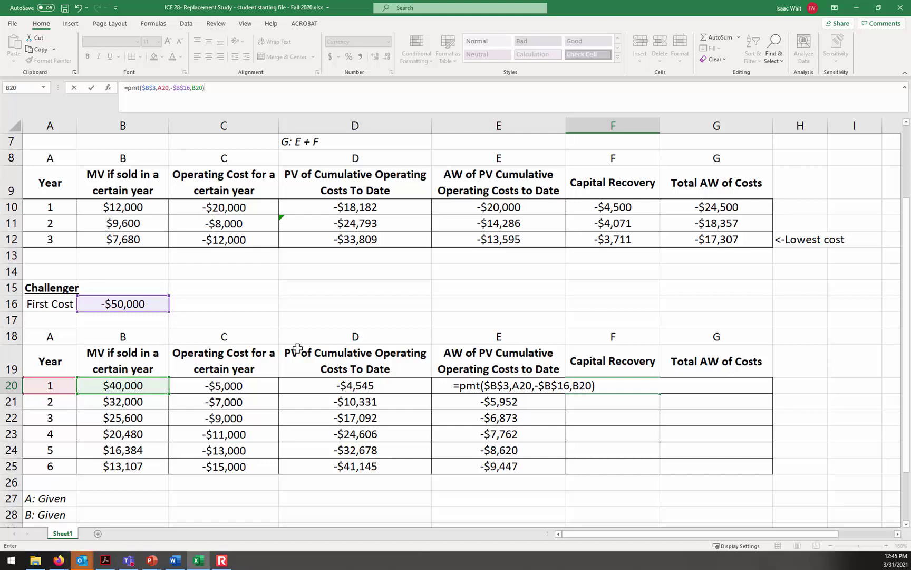
pyautogui.press('Return')
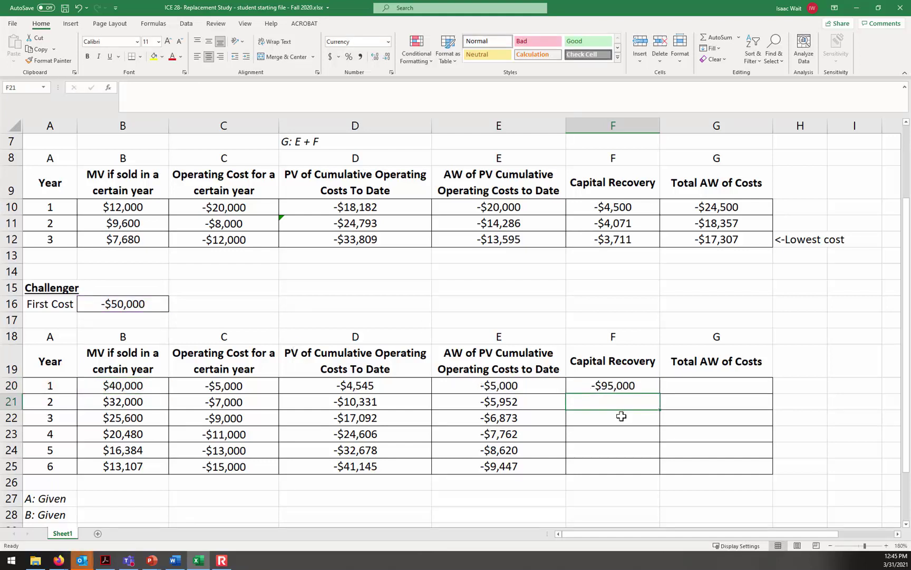
# Revise and recommit the F20 capital recovery formula so year 1 shows -$15,000.
pyautogui.click(606, 384)
pyautogui.click(261, 89)
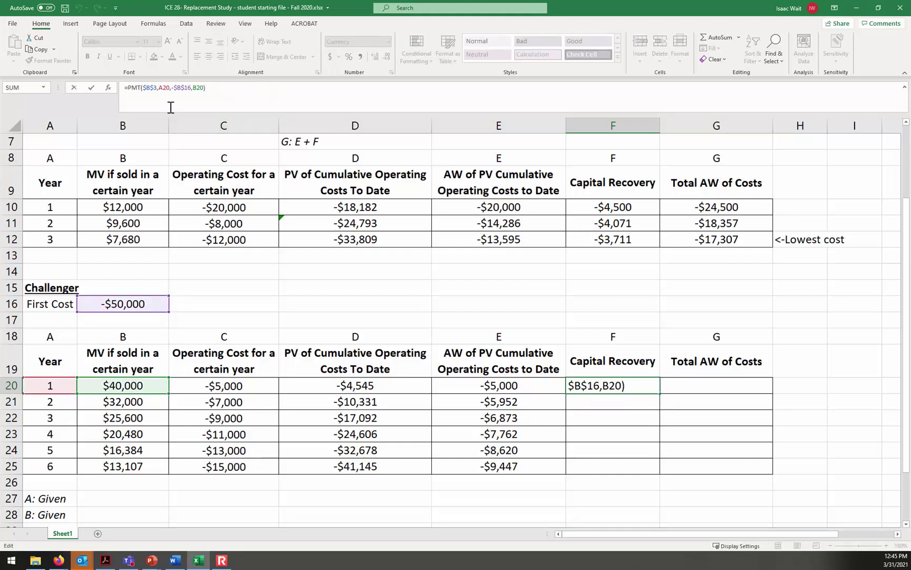
pyautogui.click(150, 88)
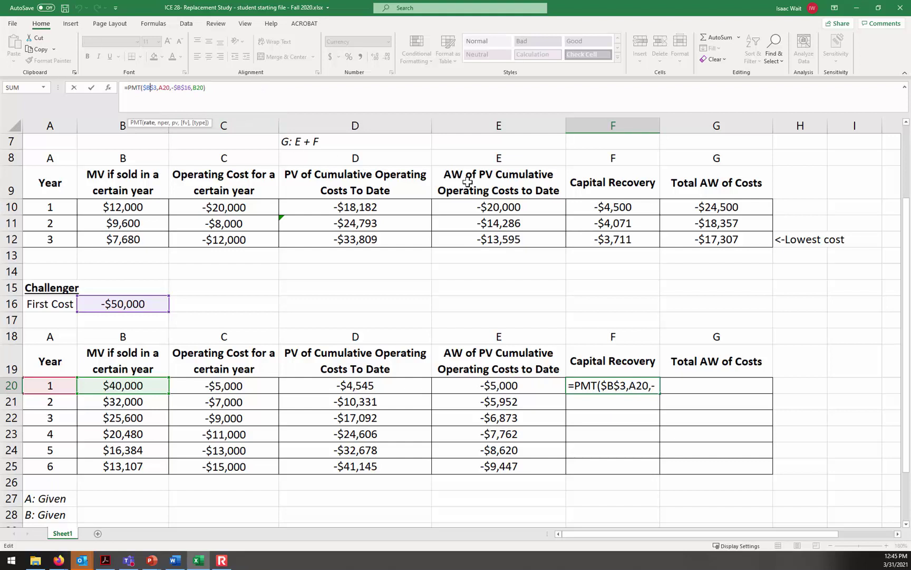
pyautogui.scroll(2, 793, 270)
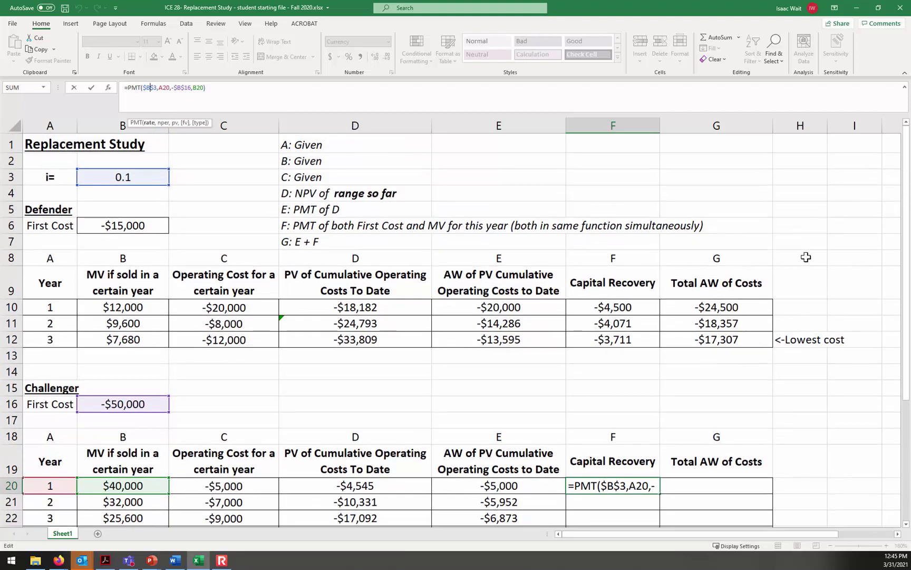
pyautogui.scroll(-2, 806, 257)
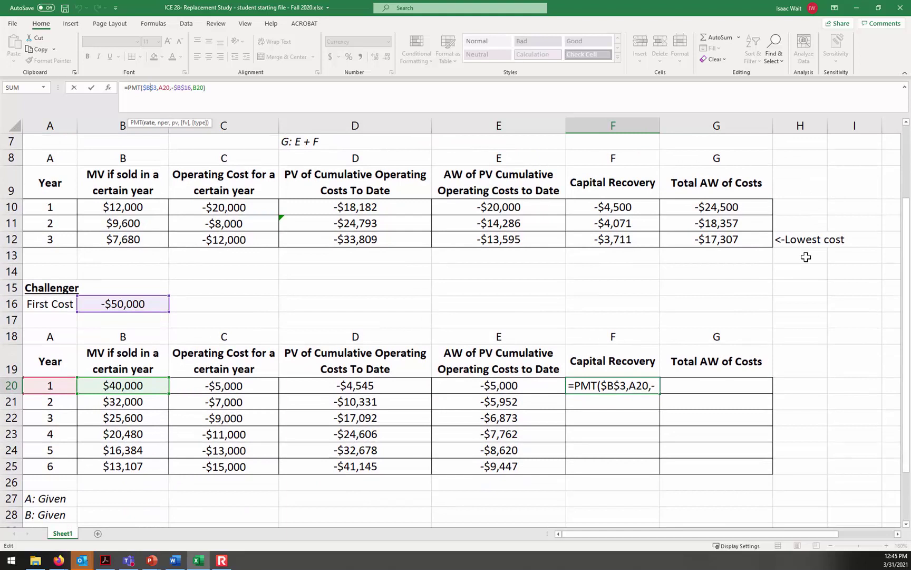
pyautogui.click(193, 87)
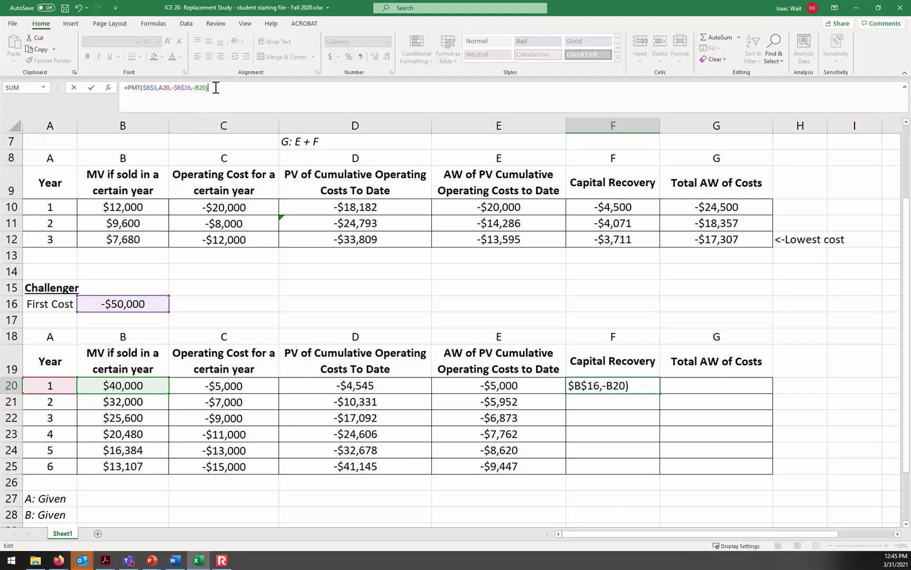
pyautogui.press('Return')
# Fill the capital recovery formula down to F25, ending at -$9,782.
pyautogui.click(618, 384)
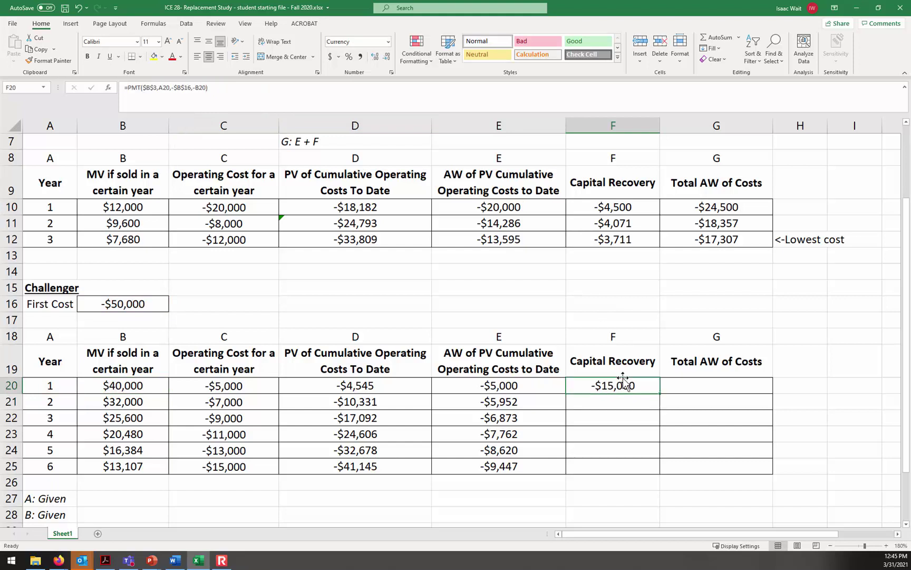
pyautogui.moveTo(659, 394); pyautogui.dragTo(653, 474)
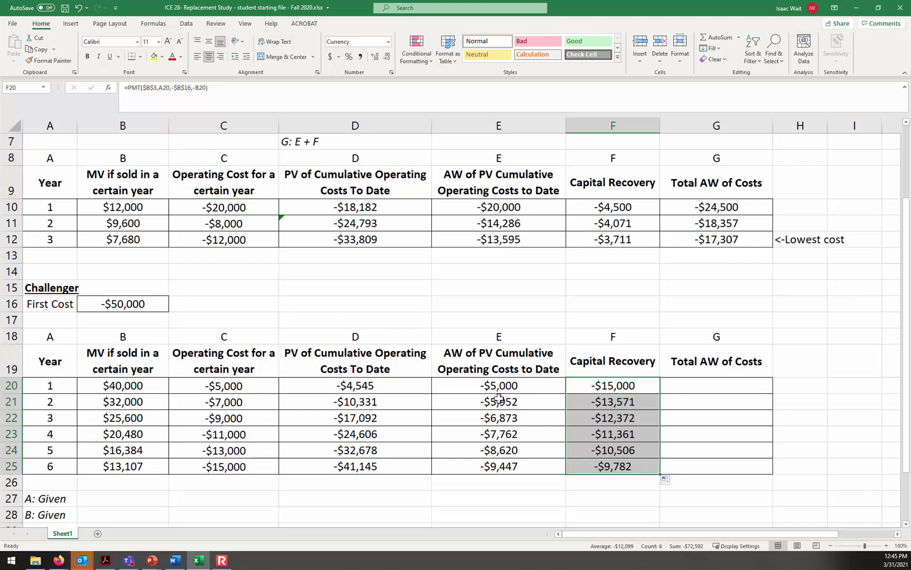
pyautogui.click(378, 401)
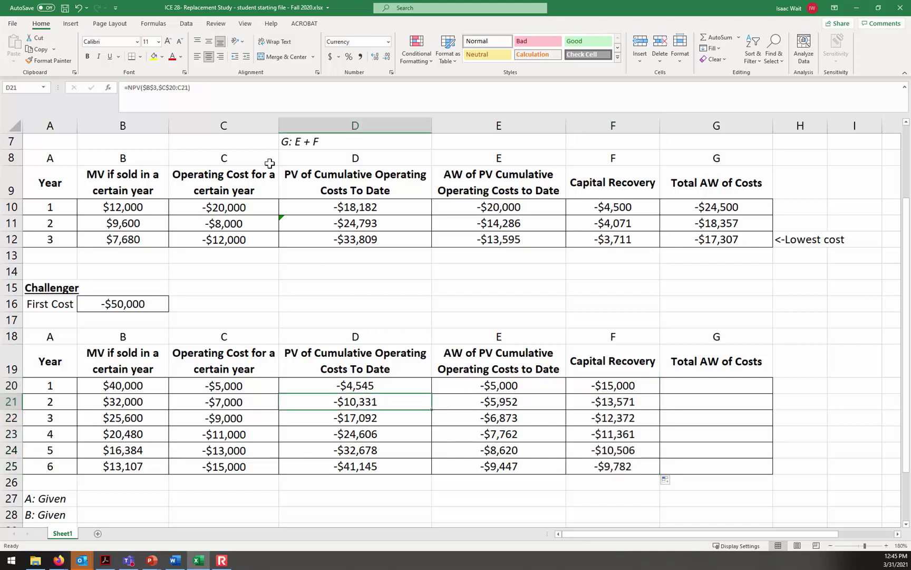
pyautogui.click(190, 89)
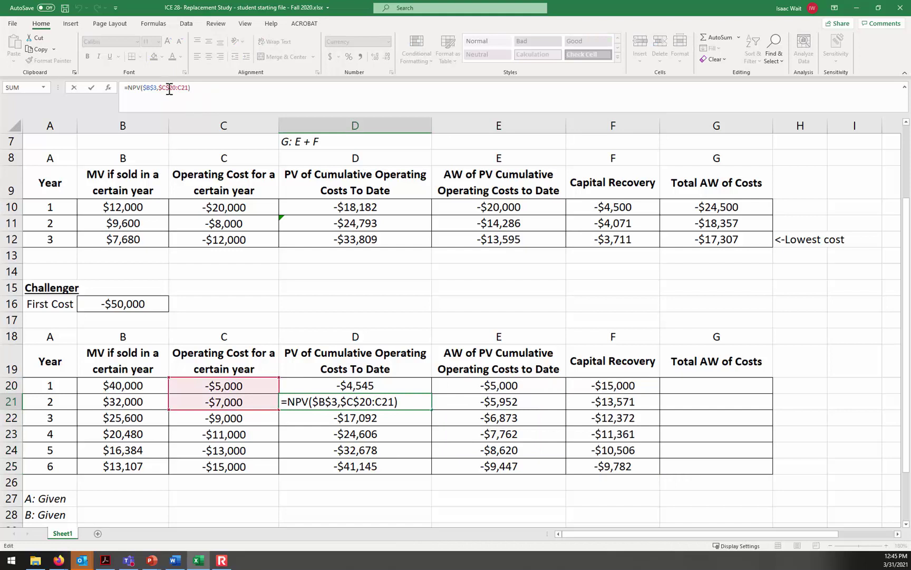
pyautogui.moveTo(176, 88); pyautogui.dragTo(161, 86)
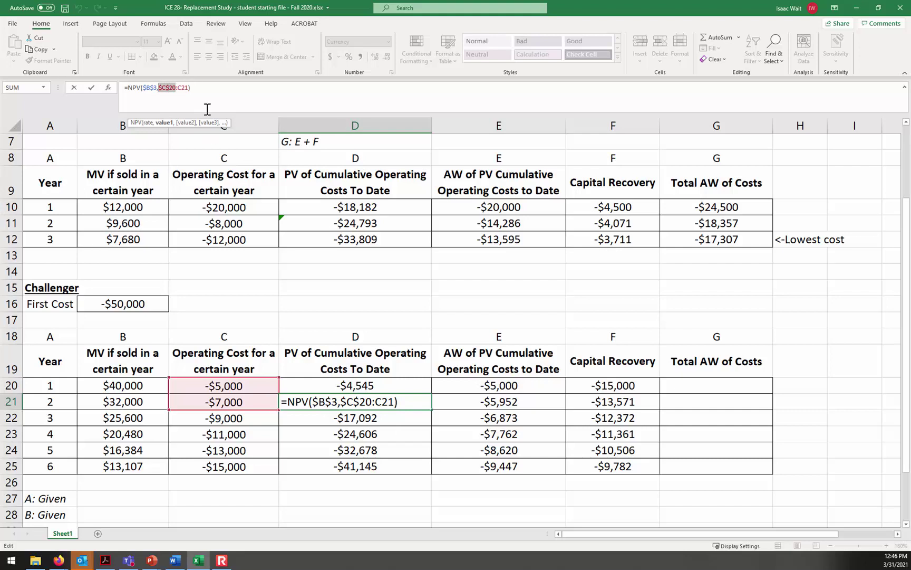
pyautogui.moveTo(170, 87); pyautogui.dragTo(188, 88)
pyautogui.write('`')
pyautogui.press('Return')
pyautogui.click(441, 333)
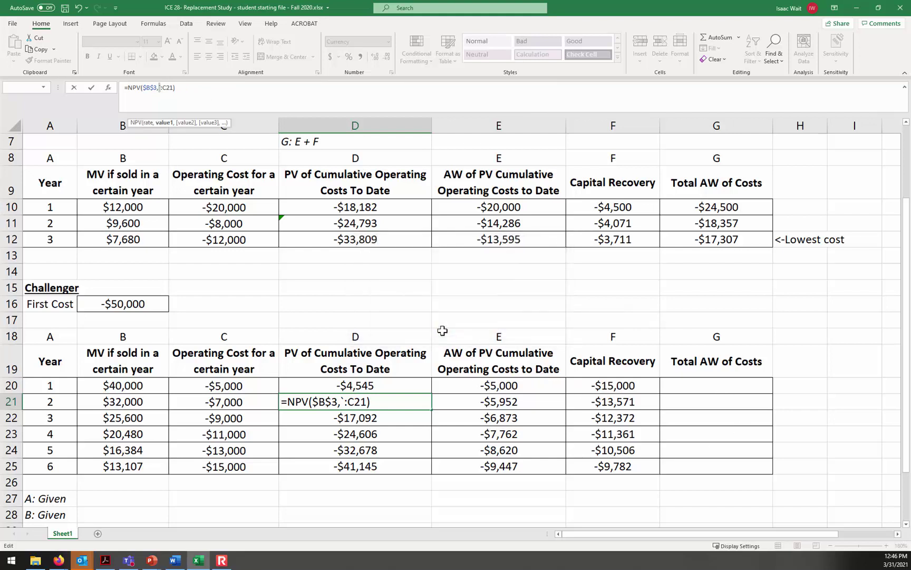
pyautogui.press('Escape')
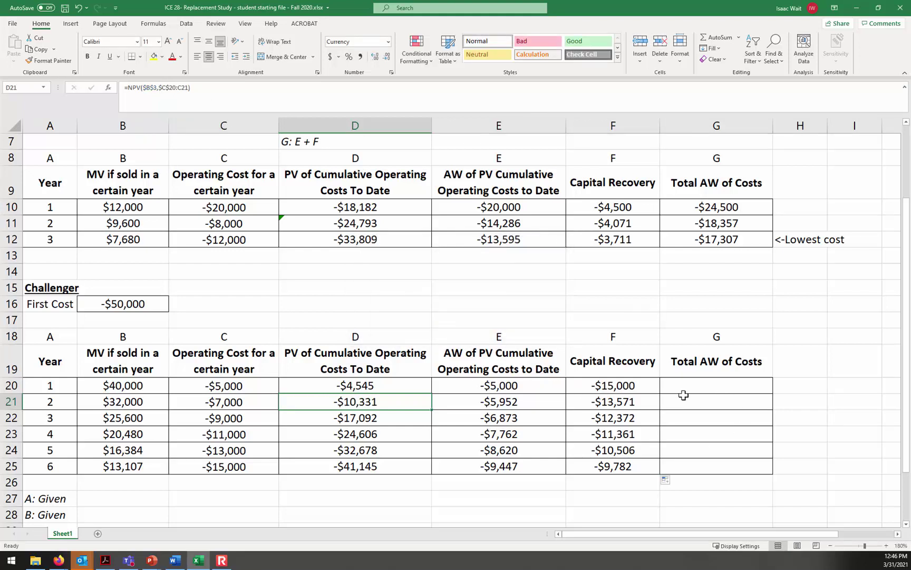
pyautogui.click(706, 392)
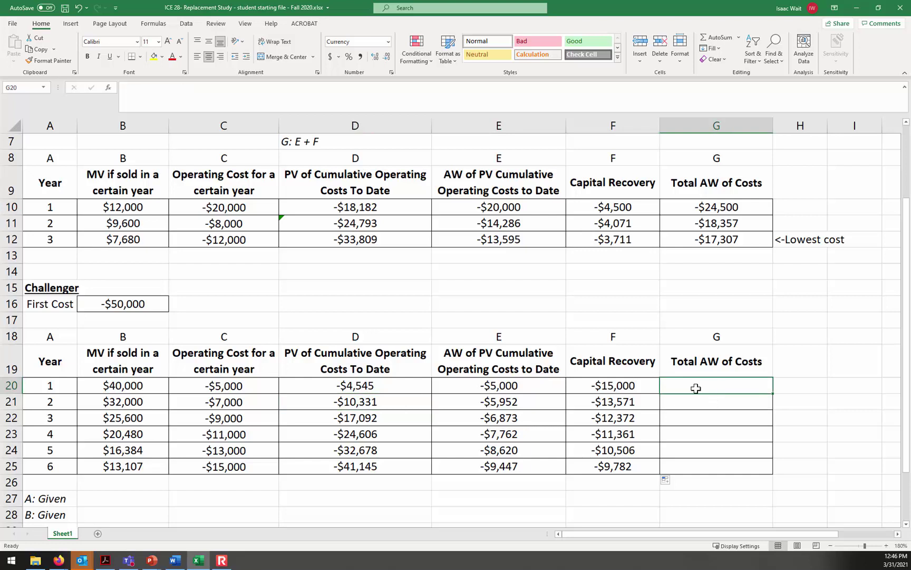
# Enter =F20+E20 in G20 and fill it down to G25.
pyautogui.write('=')
pyautogui.click(593, 385)
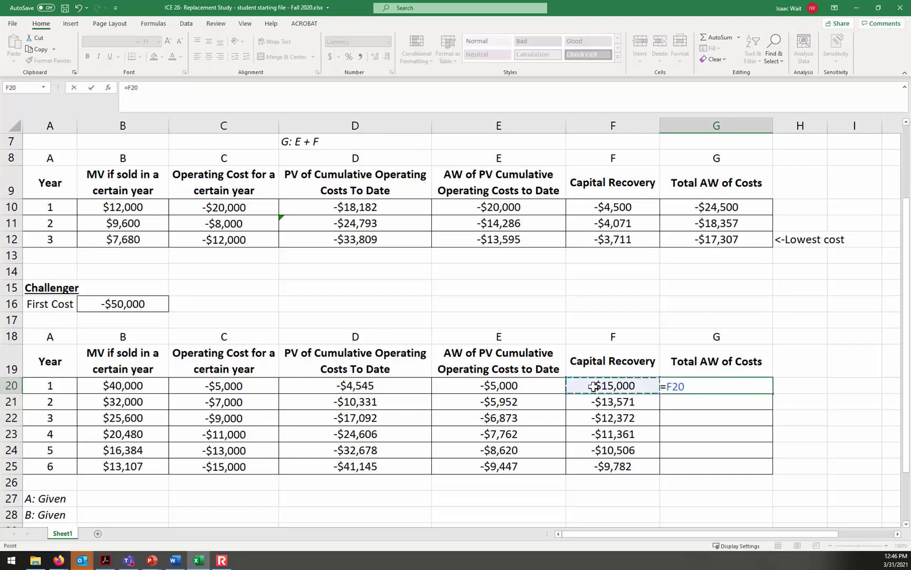
pyautogui.write('+')
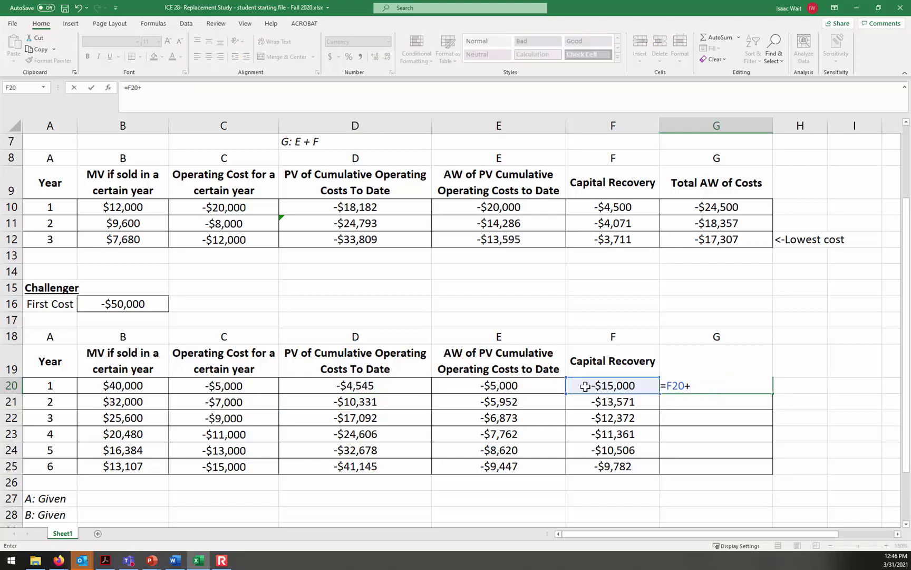
pyautogui.click(515, 385)
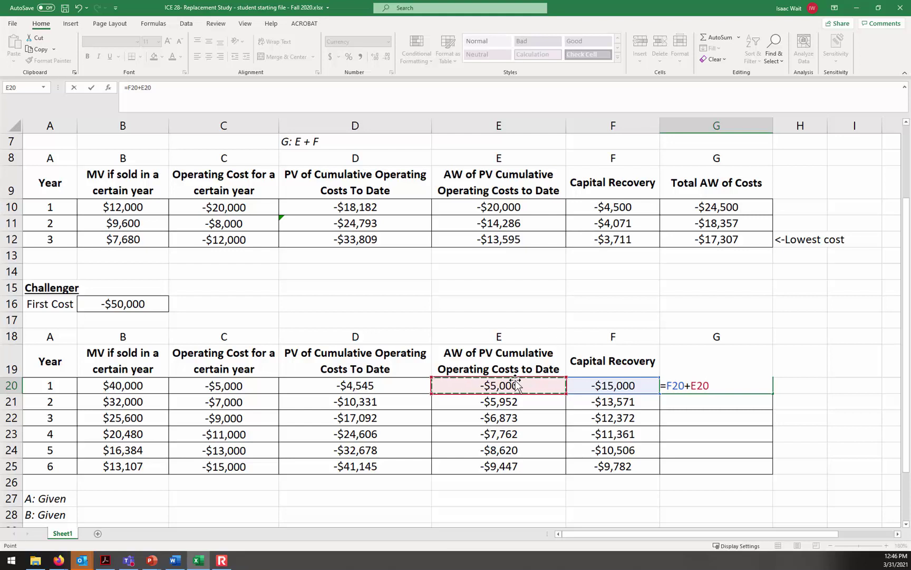
pyautogui.press('Return')
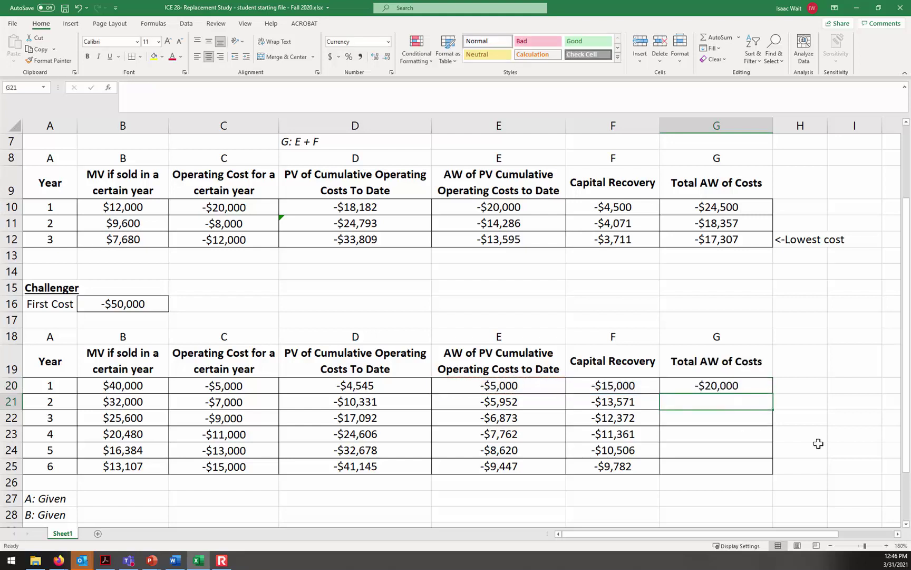
pyautogui.click(720, 388)
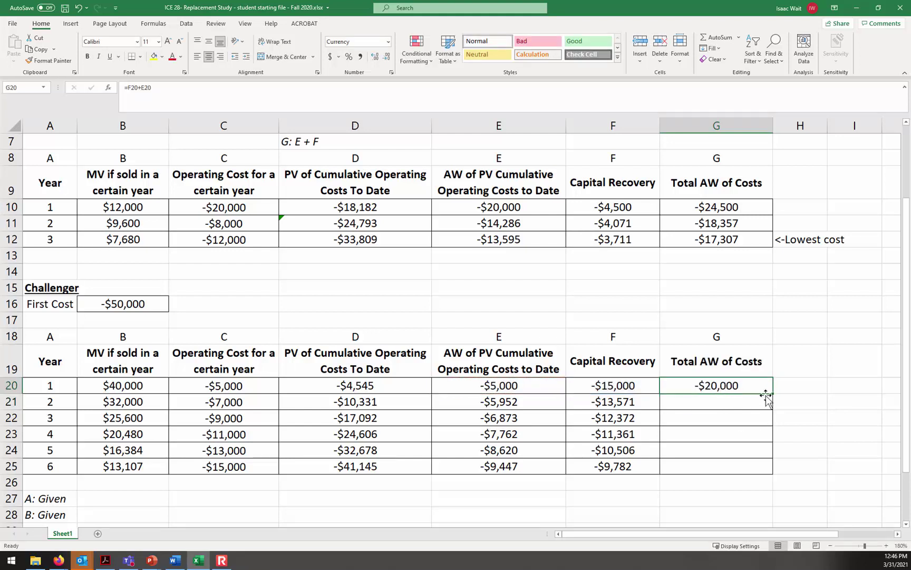
pyautogui.moveTo(774, 393); pyautogui.dragTo(755, 477)
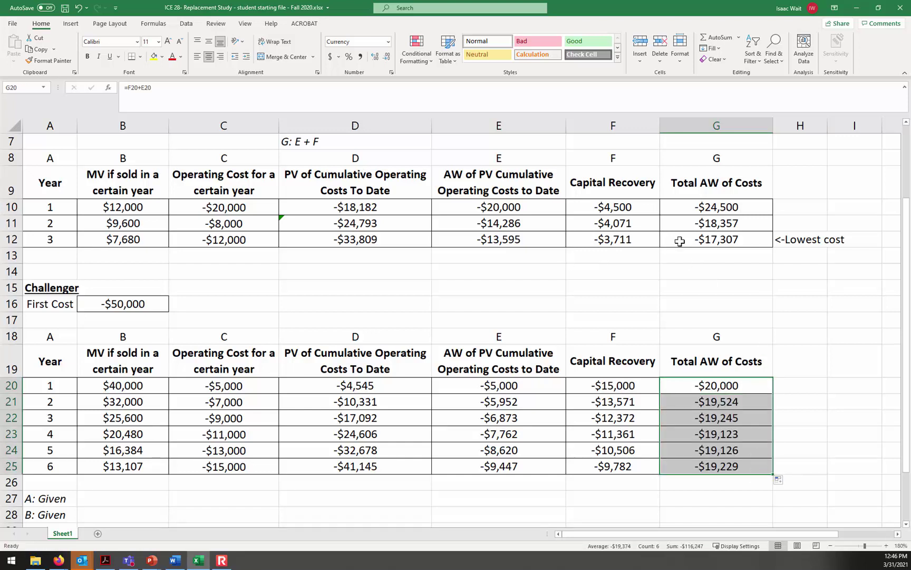
# Select the defender (G10:G12) and challenger (G20:G25) total AW values to compare them.
pyautogui.click(710, 241)
pyautogui.moveTo(724, 208); pyautogui.dragTo(726, 240)
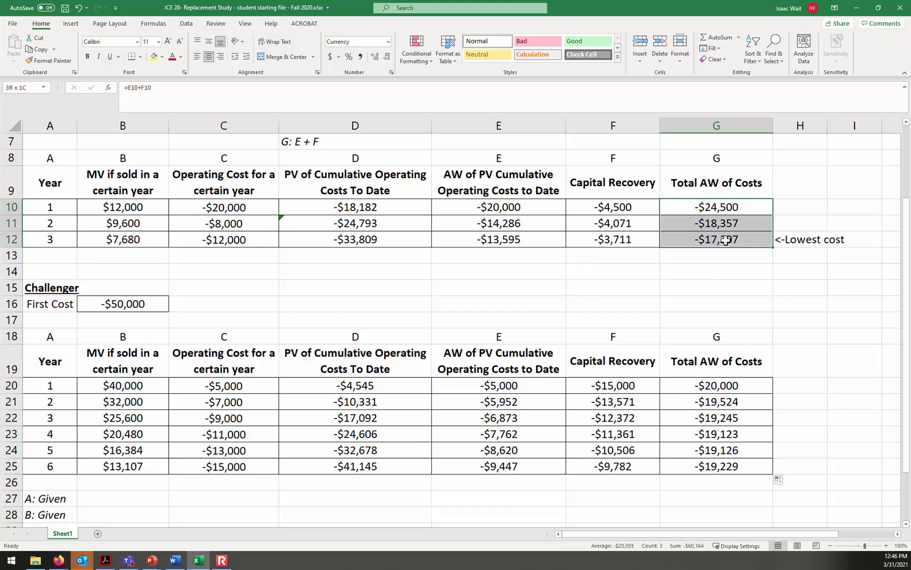
pyautogui.moveTo(710, 385); pyautogui.dragTo(717, 466)
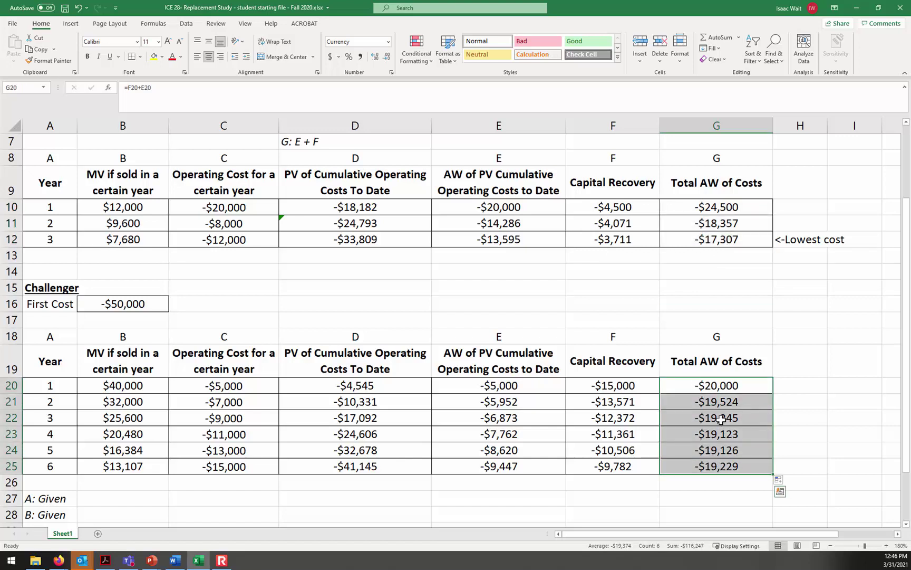
pyautogui.moveTo(730, 206); pyautogui.dragTo(730, 238)
pyautogui.moveTo(735, 388); pyautogui.dragTo(736, 464)
pyautogui.scroll(2, 466, 232)
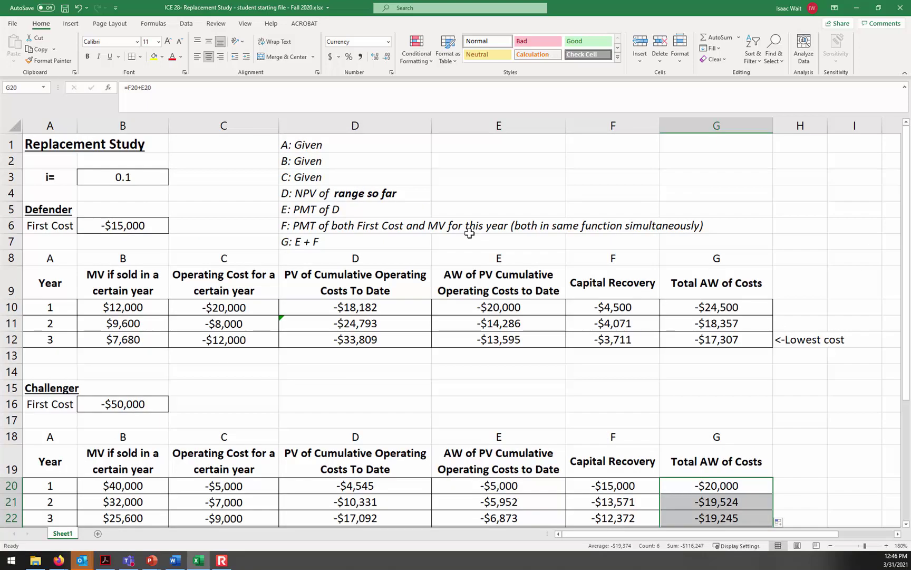
pyautogui.scroll(-2, 469, 233)
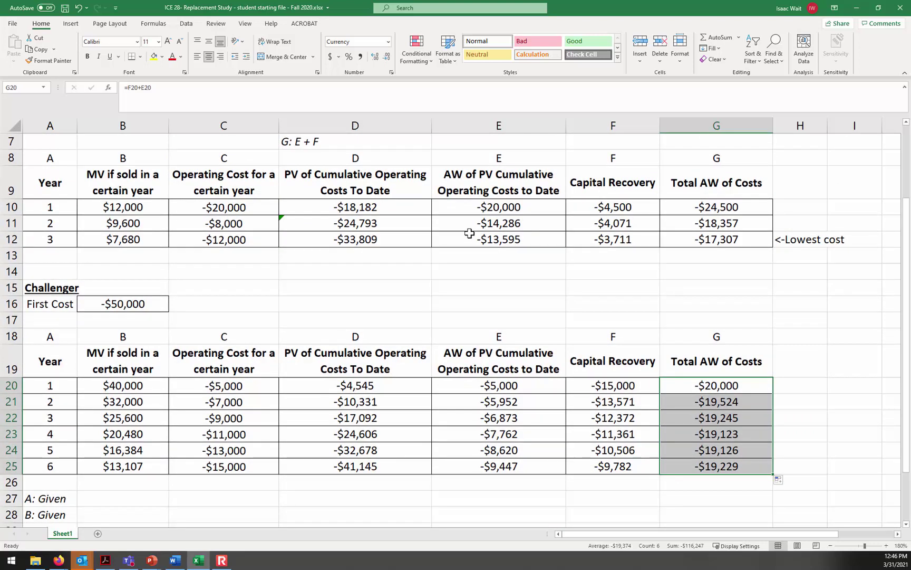
# Enter 'Overall conclusion: we should keep the defender for 3 years.' in B27.
pyautogui.click(732, 239)
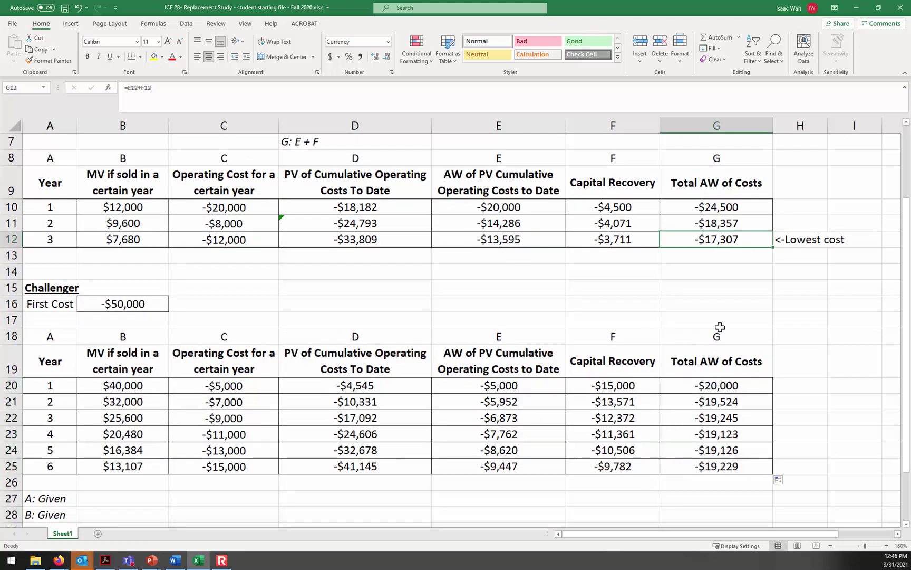
pyautogui.moveTo(729, 381); pyautogui.dragTo(724, 463)
pyautogui.click(140, 497)
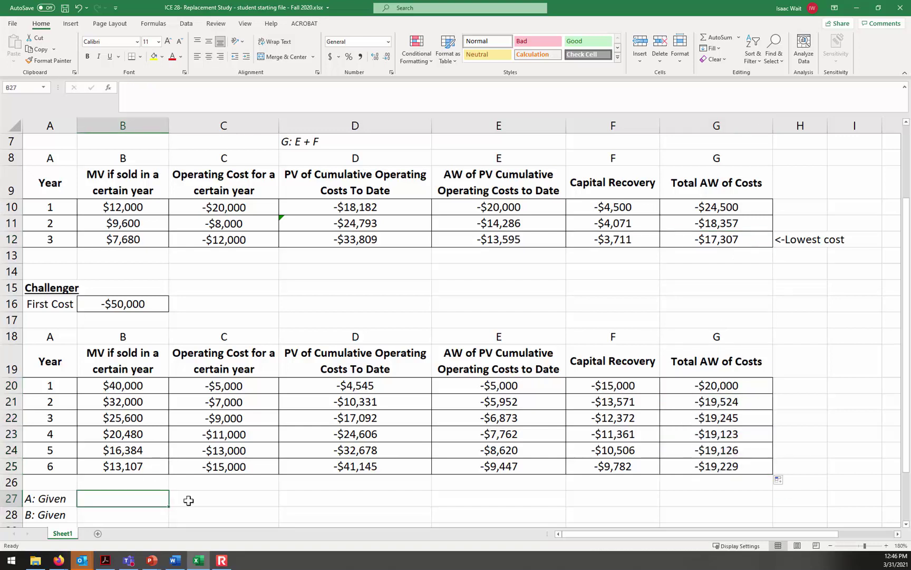
pyautogui.write('Over')
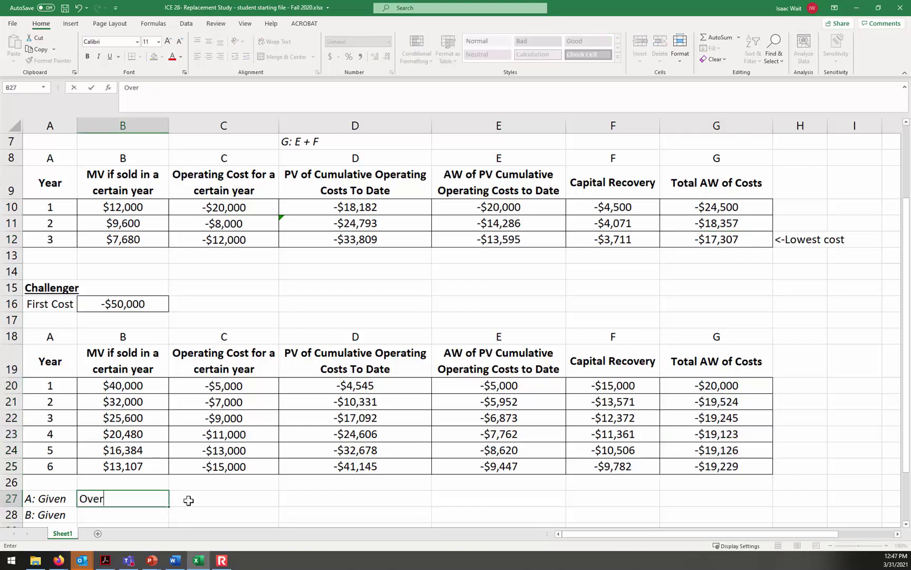
pyautogui.write('all conclusion: we should keep t')
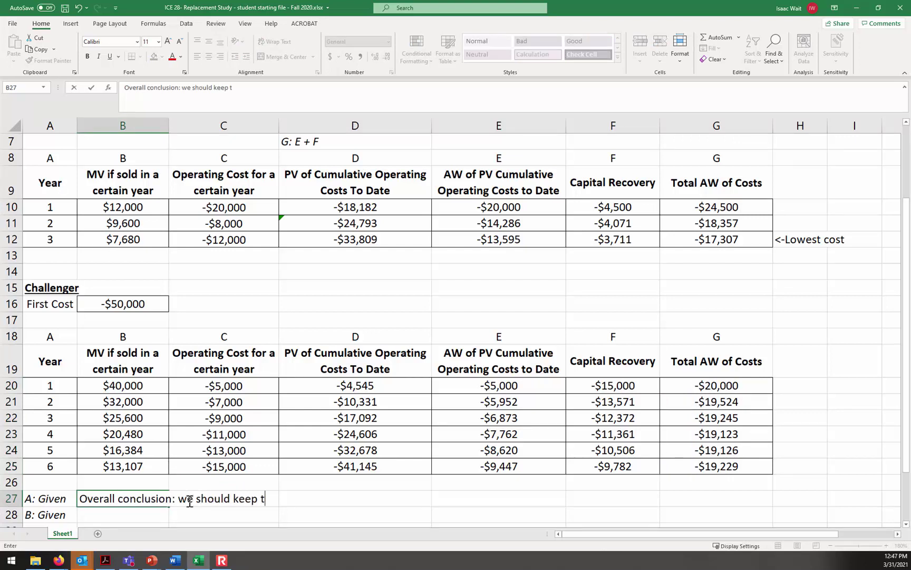
pyautogui.write('he defender for')
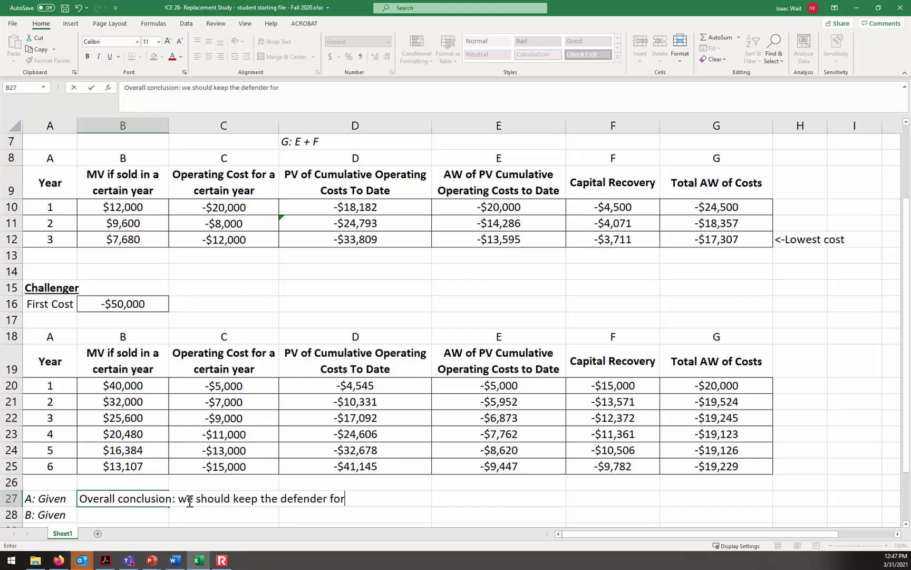
pyautogui.write(' 3 years.')
pyautogui.press('Return')
# Make the B27 conclusion bold and underlined.
pyautogui.press('Up')
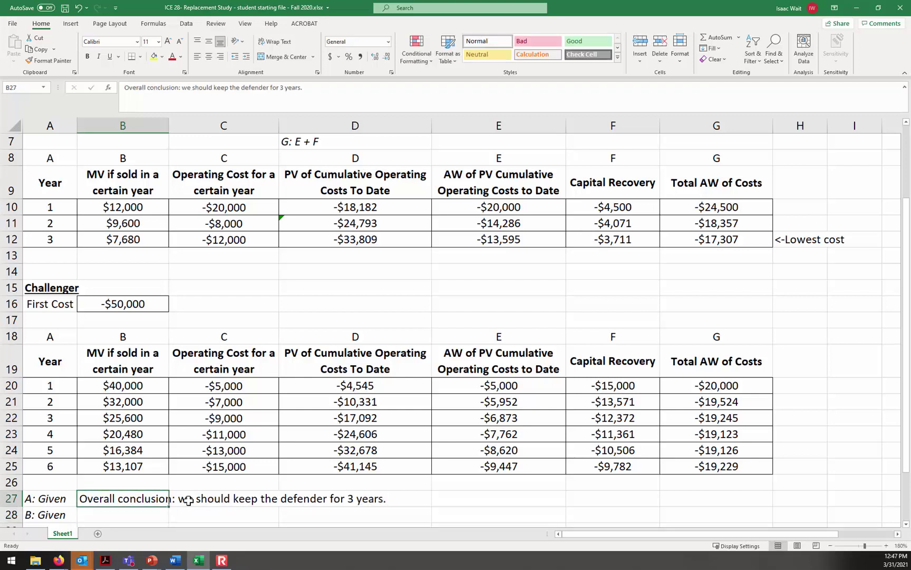
pyautogui.click(87, 56)
pyautogui.click(109, 56)
pyautogui.press('Down')
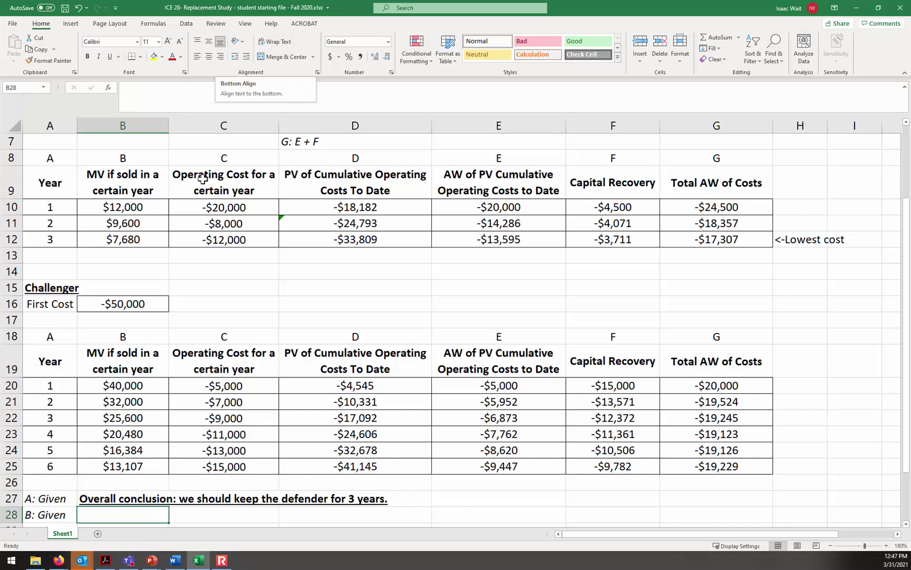
# Switch to Word and move to Part 2's cash-flow diagrams and TABLE 15 at 170% zoom.
pyautogui.click(175, 560)
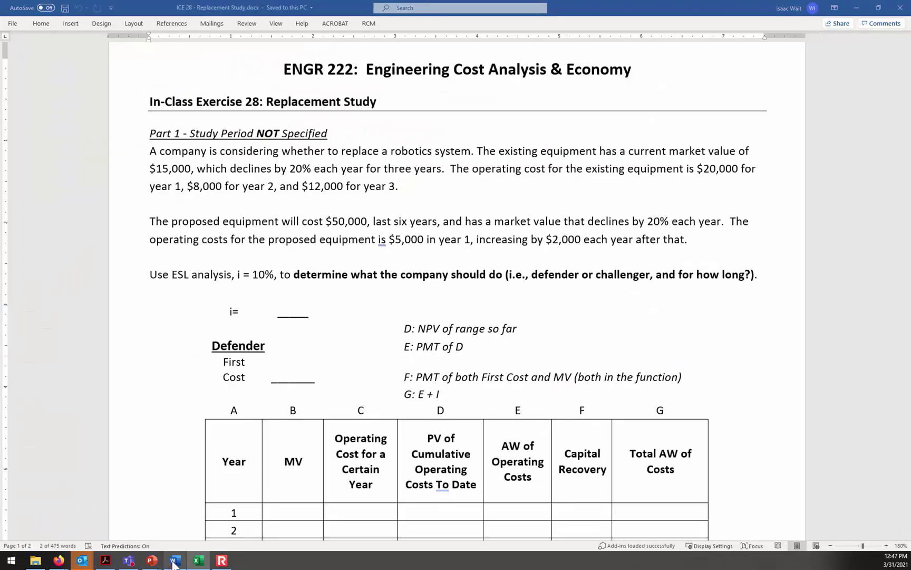
pyautogui.scroll(-5, 298, 339)
pyautogui.scroll(-12, 299, 340)
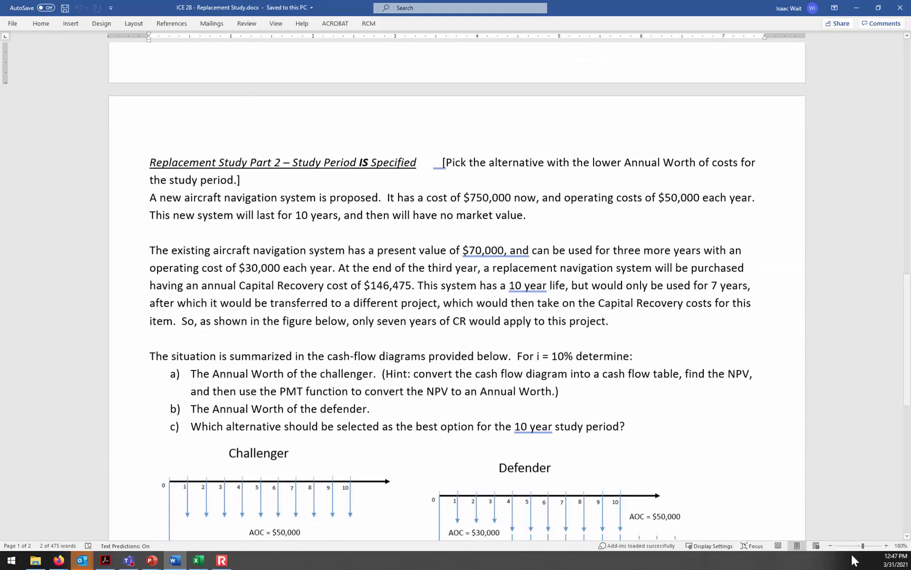
pyautogui.click(831, 546)
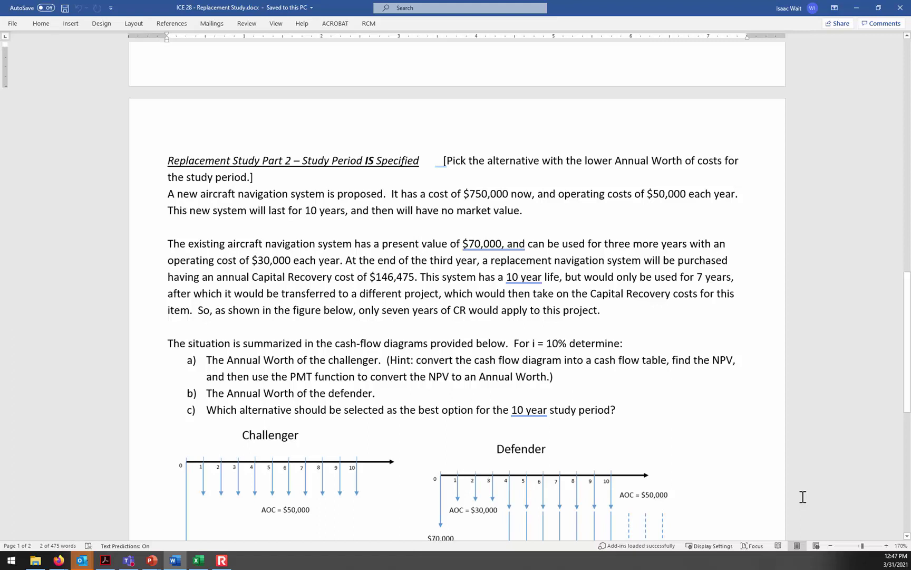
pyautogui.scroll(-3, 732, 332)
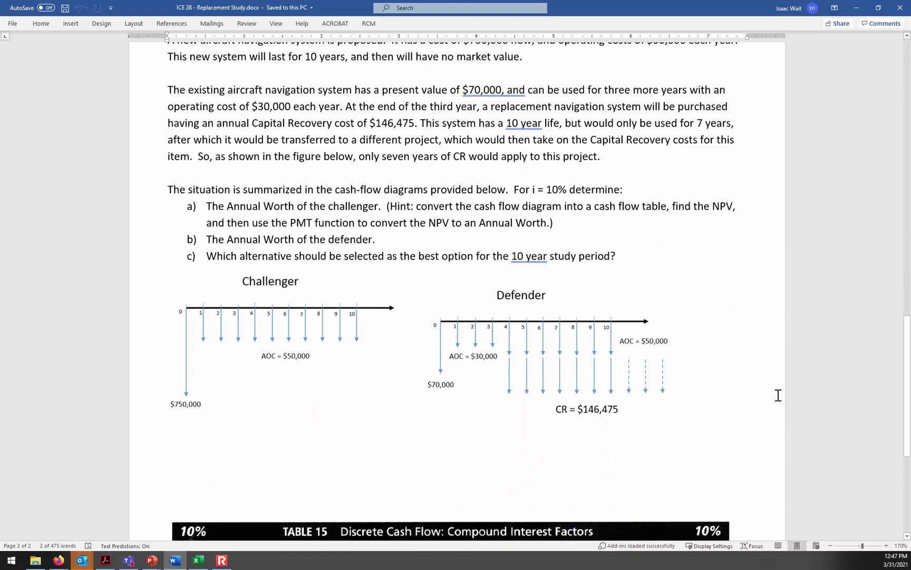
pyautogui.scroll(-3, 778, 395)
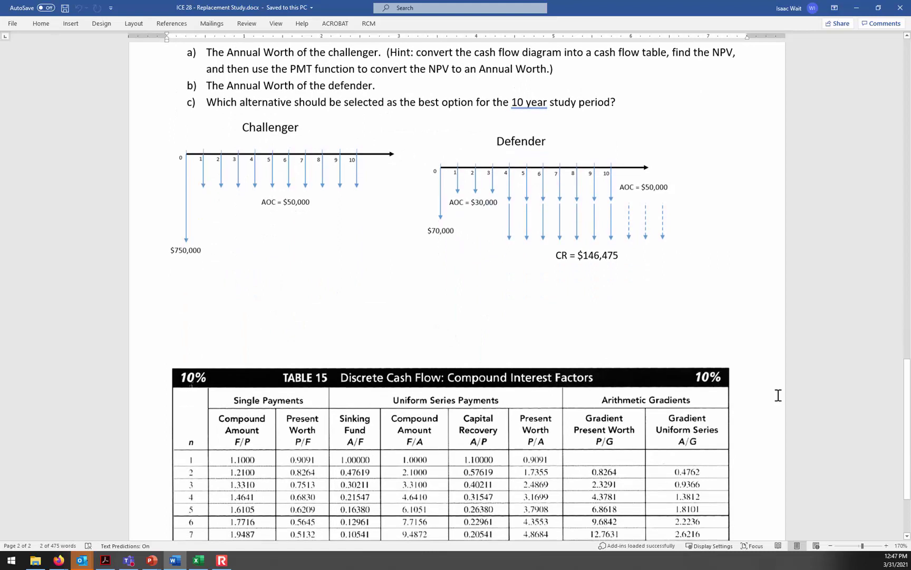